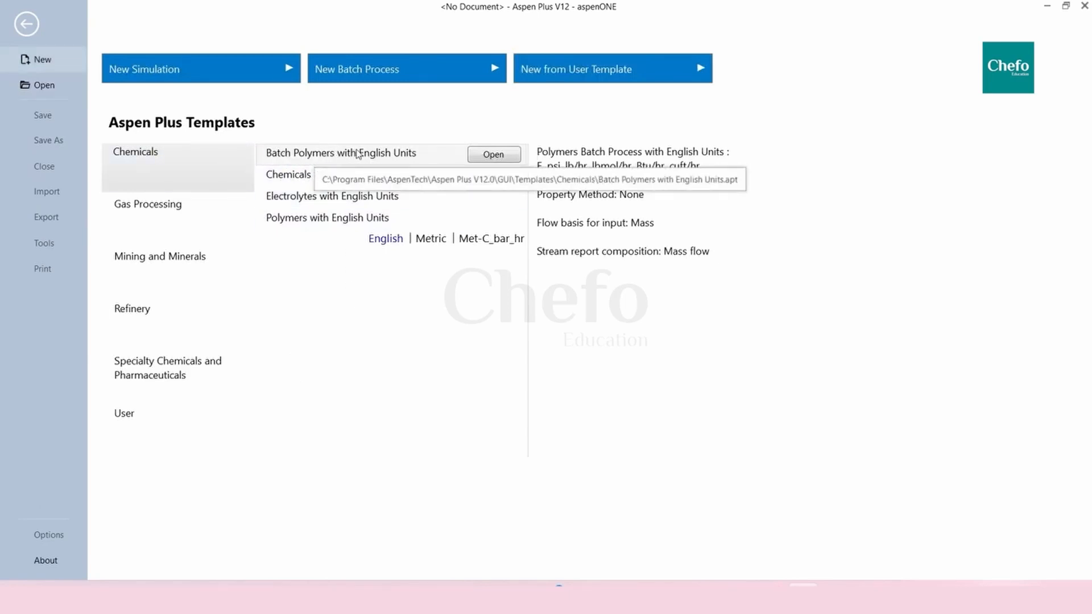
Step: Create a simulation from the Chemicals with English Units template and keep ENG as the unit set
{"action": "left_click", "coordinate": [453, 178]}
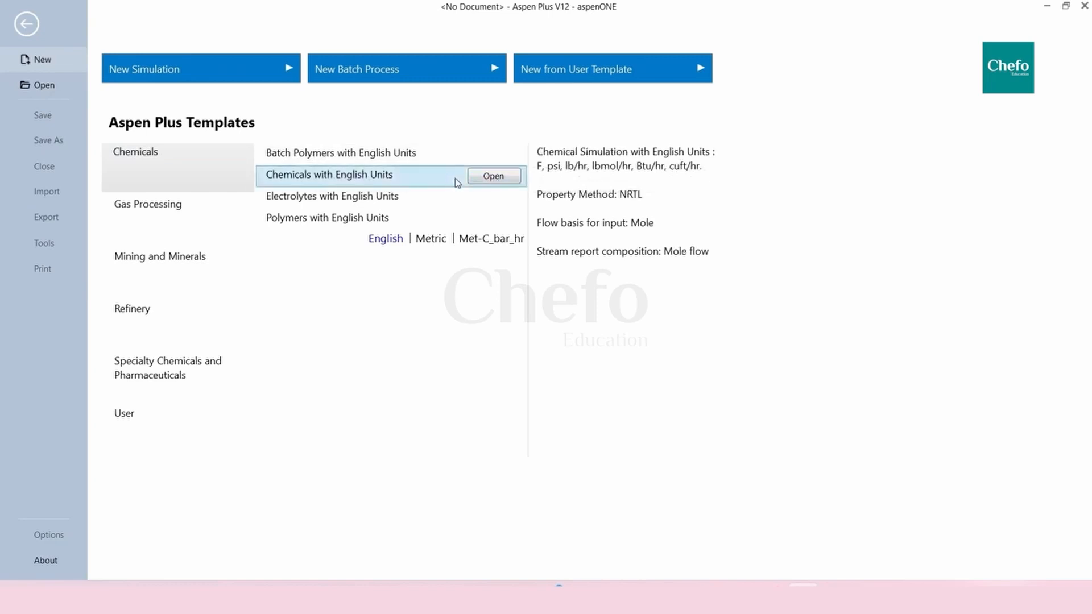
{"action": "left_click", "coordinate": [509, 176]}
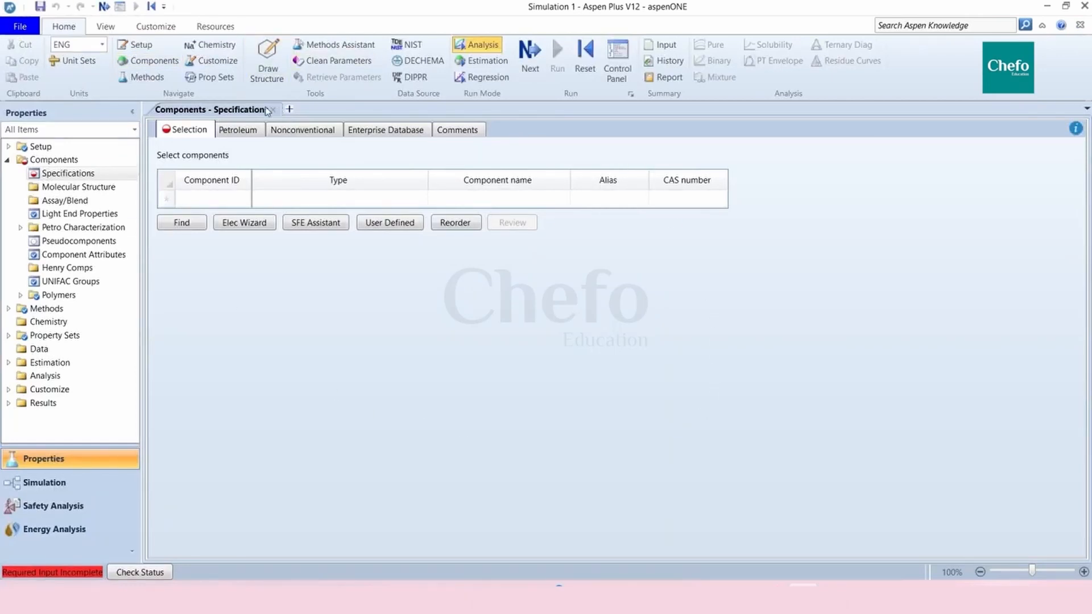
{"action": "left_click", "coordinate": [101, 45]}
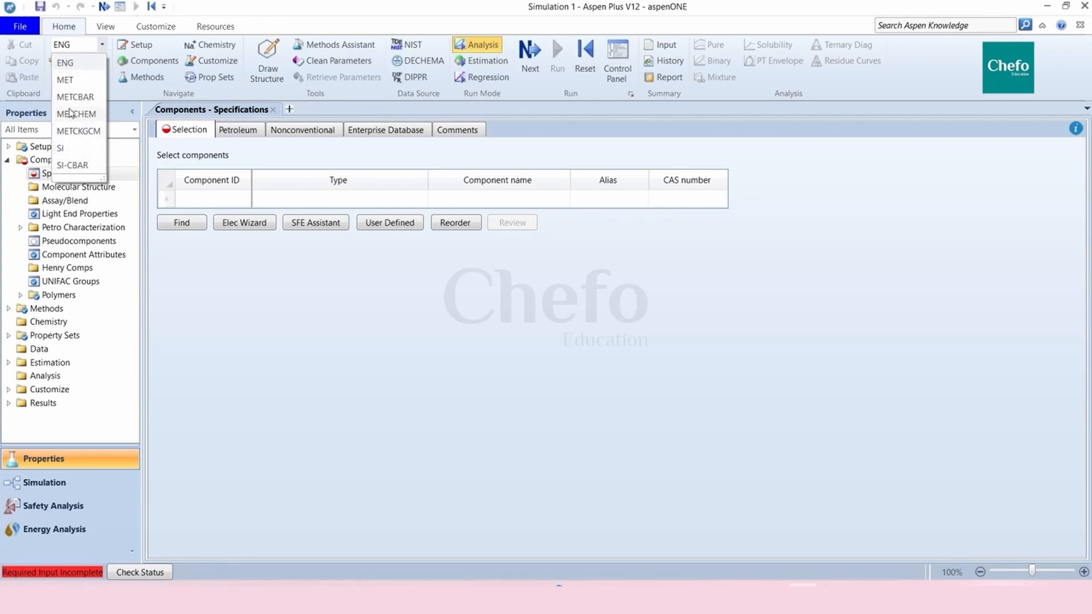
{"action": "left_click", "coordinate": [83, 67]}
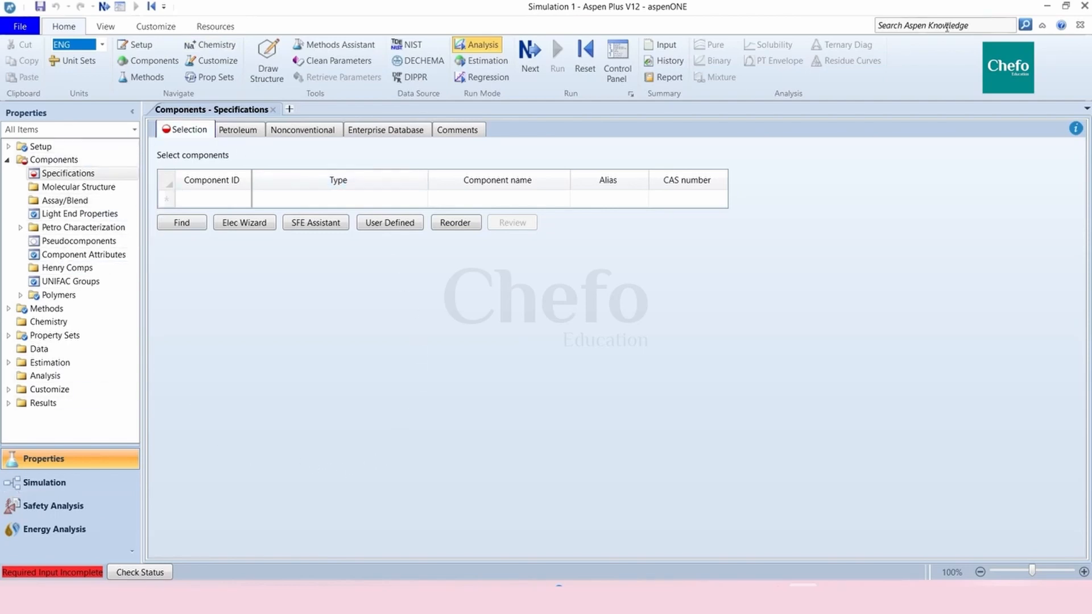
Step: Open the program help and read the What's New in Aspen Plus V12 topic
{"action": "left_click", "coordinate": [1062, 25]}
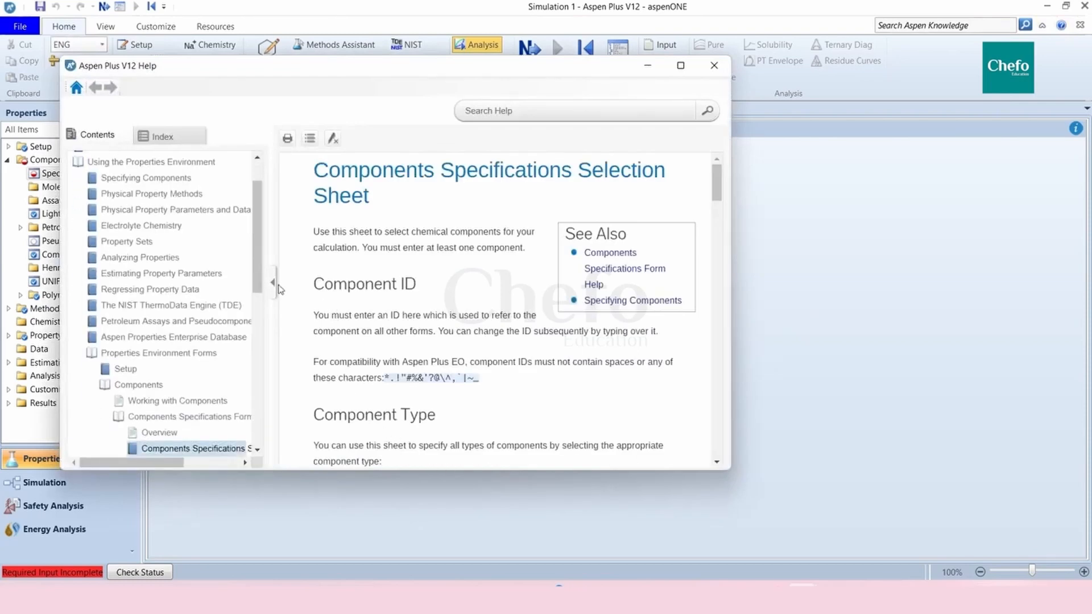
{"action": "scroll", "coordinate": [179, 268], "scroll_direction": "up", "scroll_amount": 1}
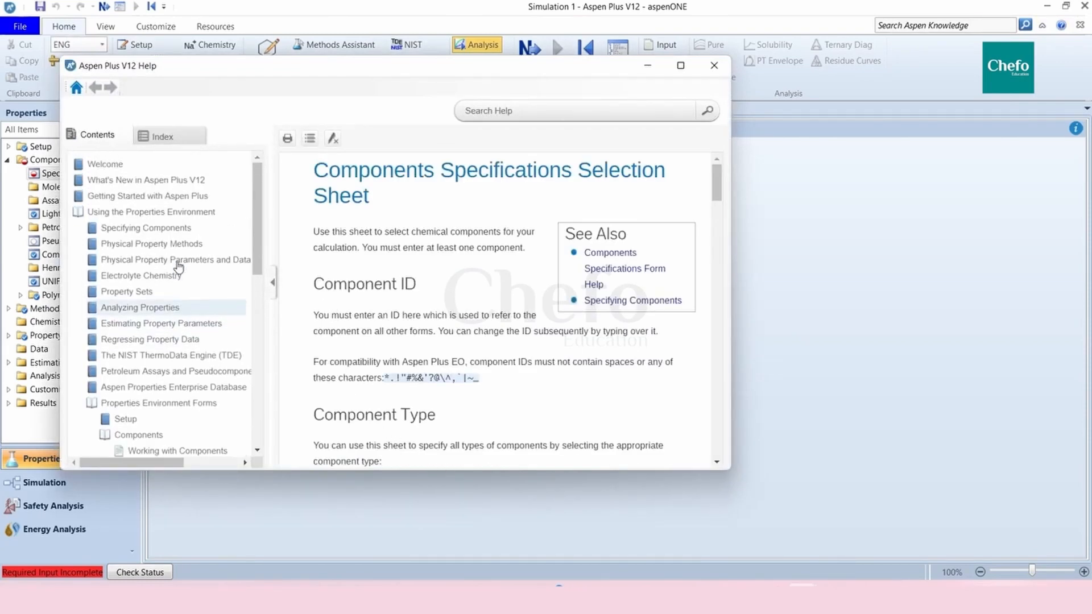
{"action": "left_click", "coordinate": [109, 182]}
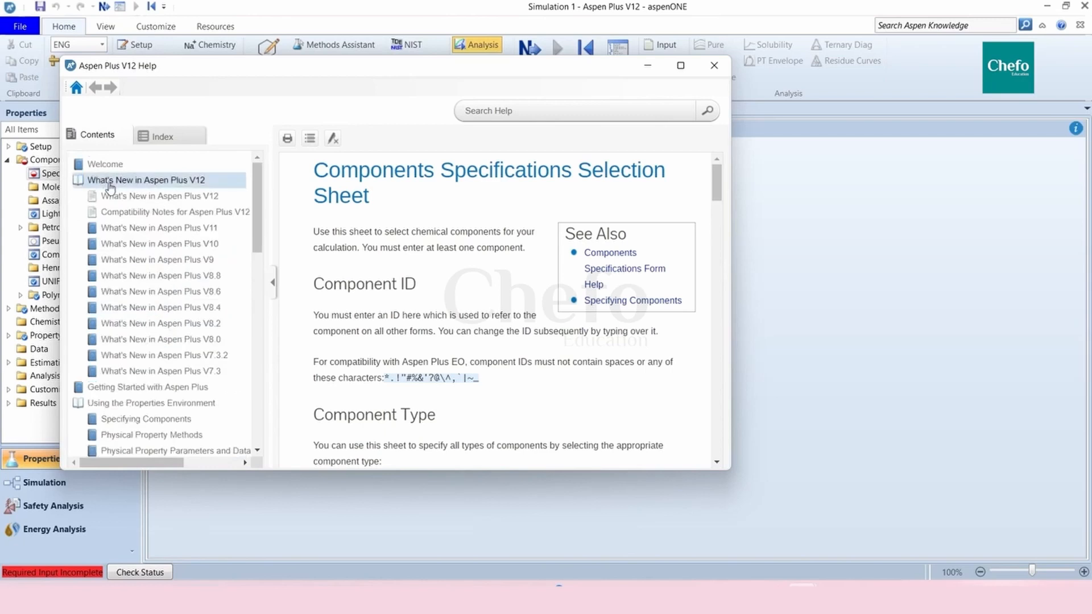
{"action": "left_click", "coordinate": [188, 199]}
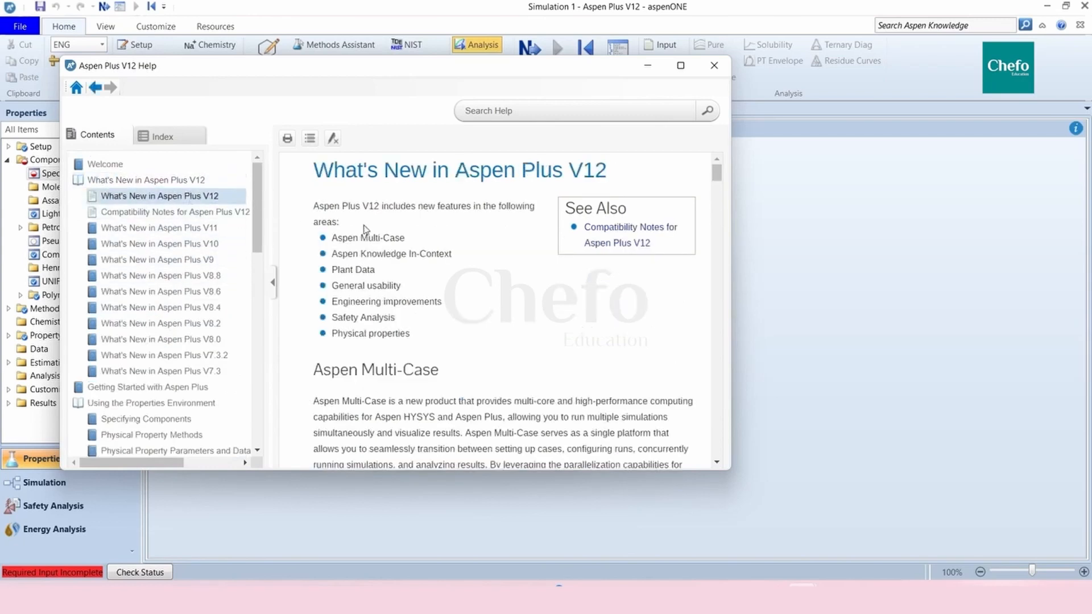
{"action": "scroll", "coordinate": [444, 349], "scroll_direction": "down", "scroll_amount": 3}
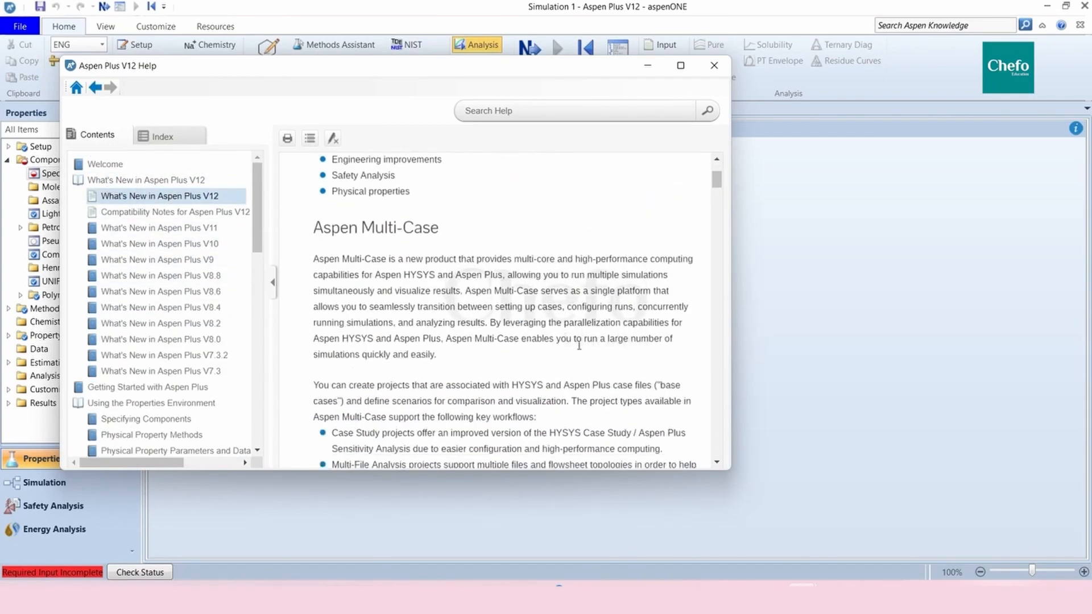
Step: Read the Components Specifications Form overview in the help's Properties environment section
{"action": "scroll", "coordinate": [171, 332], "scroll_direction": "down", "scroll_amount": 3}
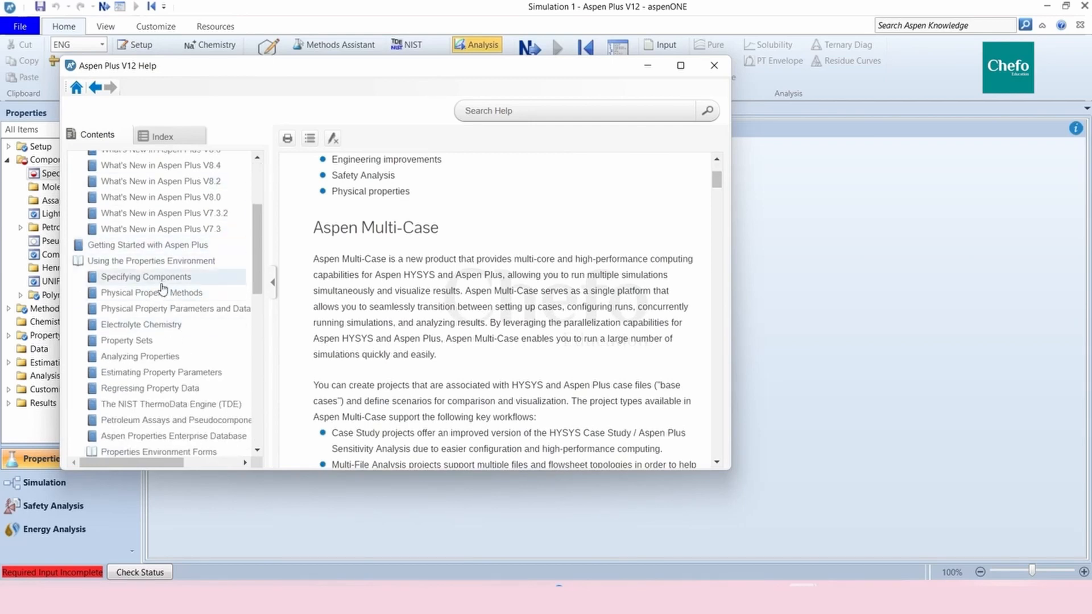
{"action": "left_click", "coordinate": [174, 263]}
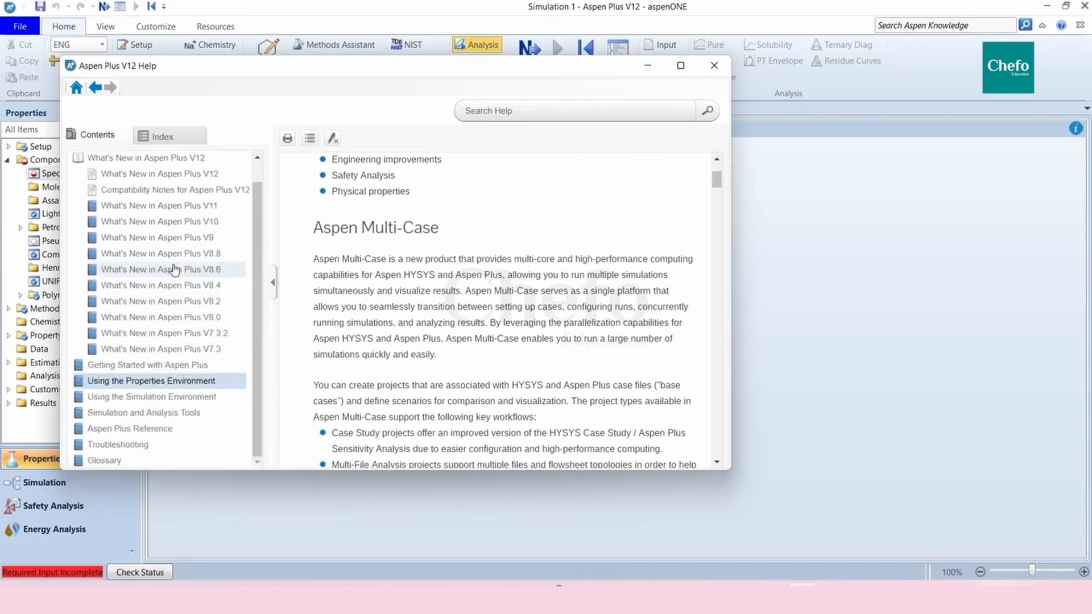
{"action": "left_click", "coordinate": [146, 381]}
{"action": "scroll", "coordinate": [151, 336], "scroll_direction": "down", "scroll_amount": 2}
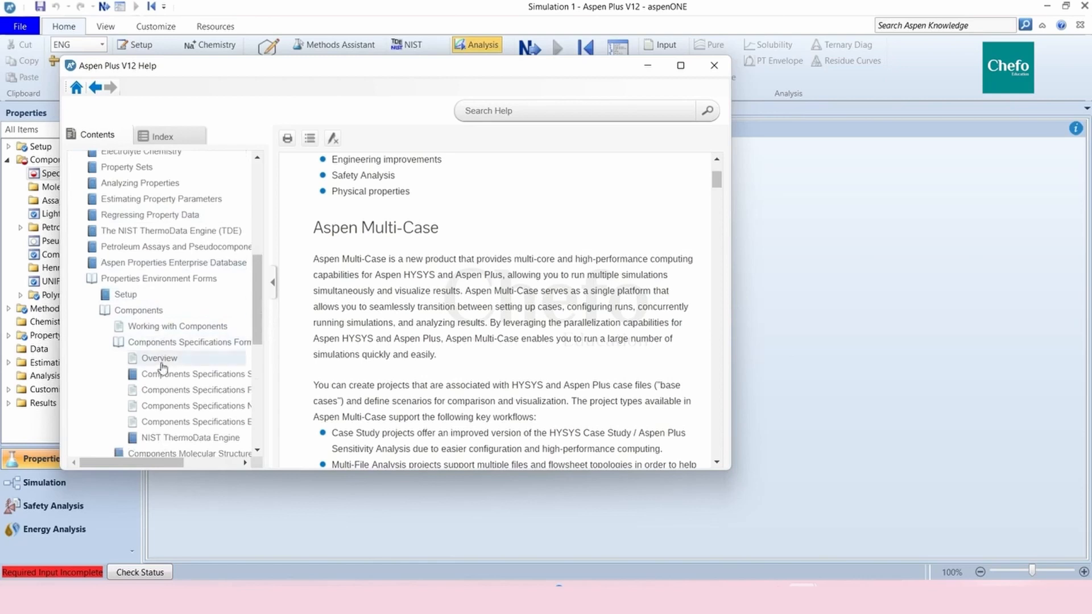
{"action": "left_click", "coordinate": [162, 362]}
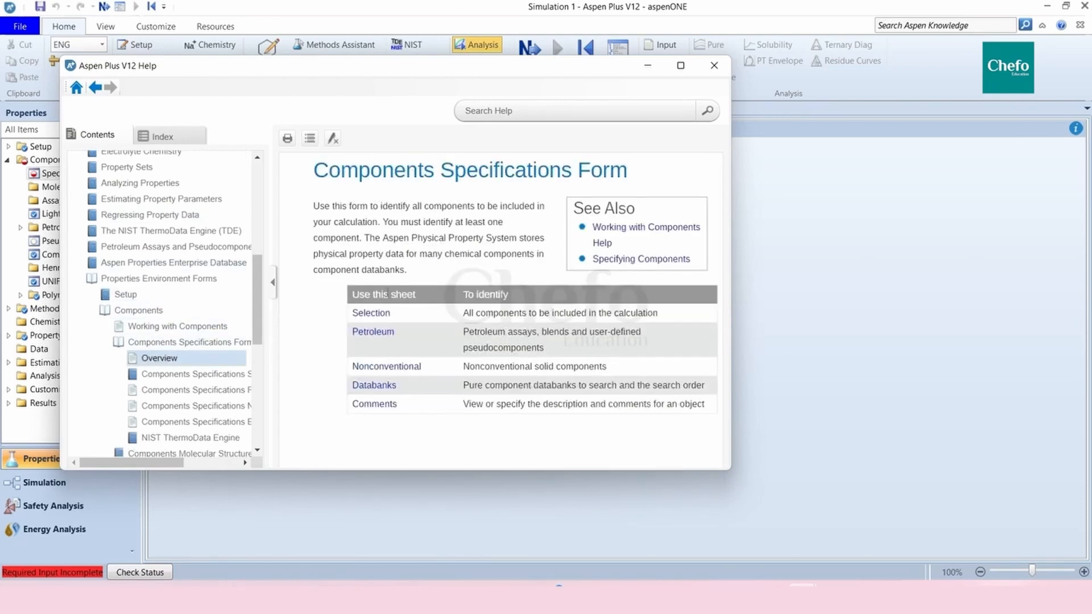
{"action": "scroll", "coordinate": [216, 358], "scroll_direction": "down", "scroll_amount": 4}
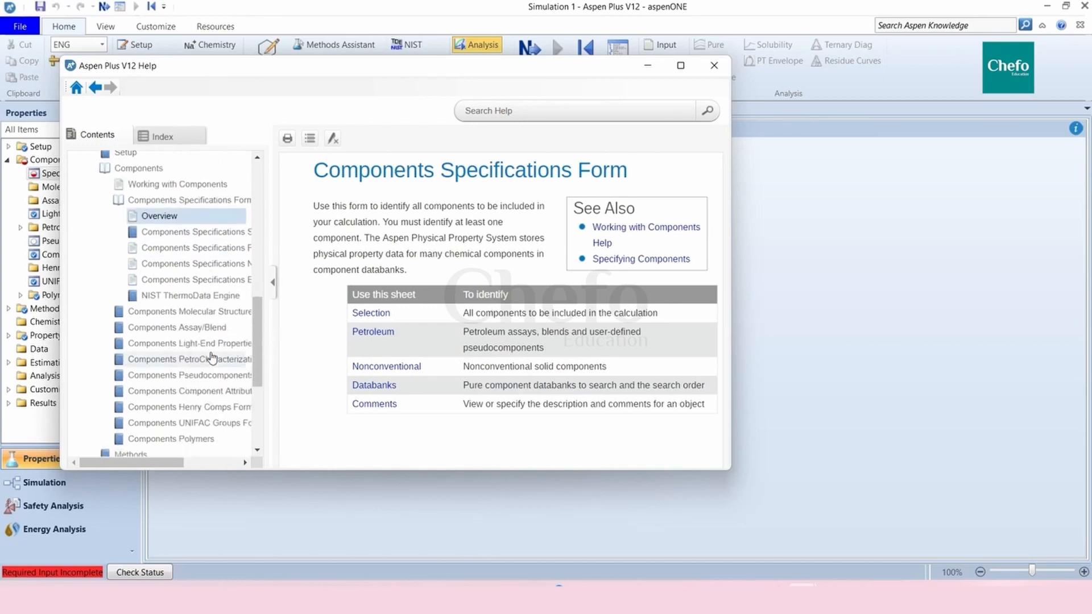
{"action": "scroll", "coordinate": [212, 359], "scroll_direction": "up", "scroll_amount": 4}
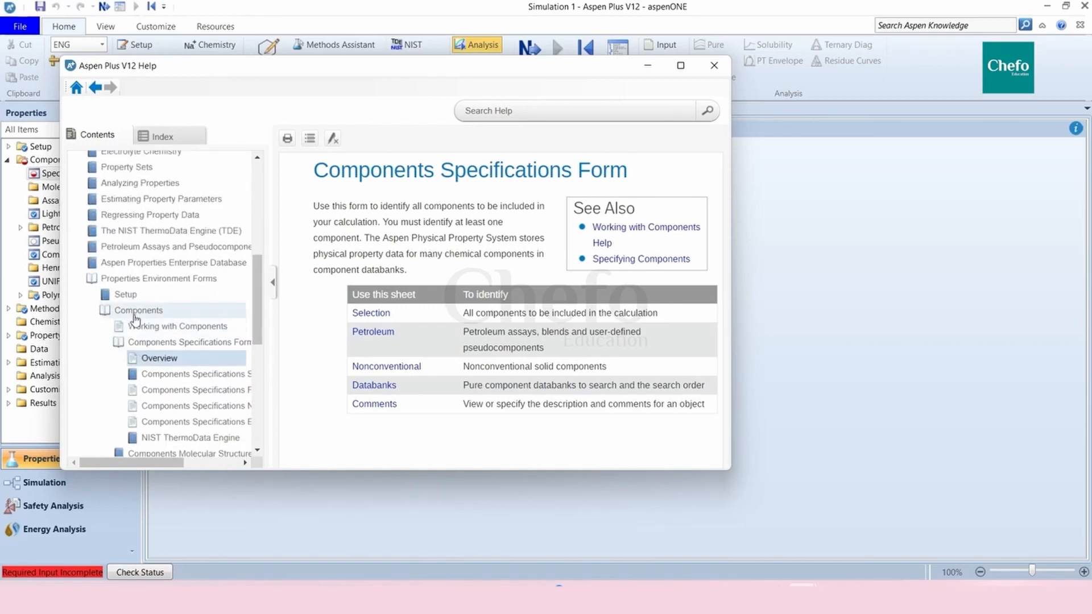
Step: Look through the Specifying Components help topics, then close the help
{"action": "left_click", "coordinate": [141, 279]}
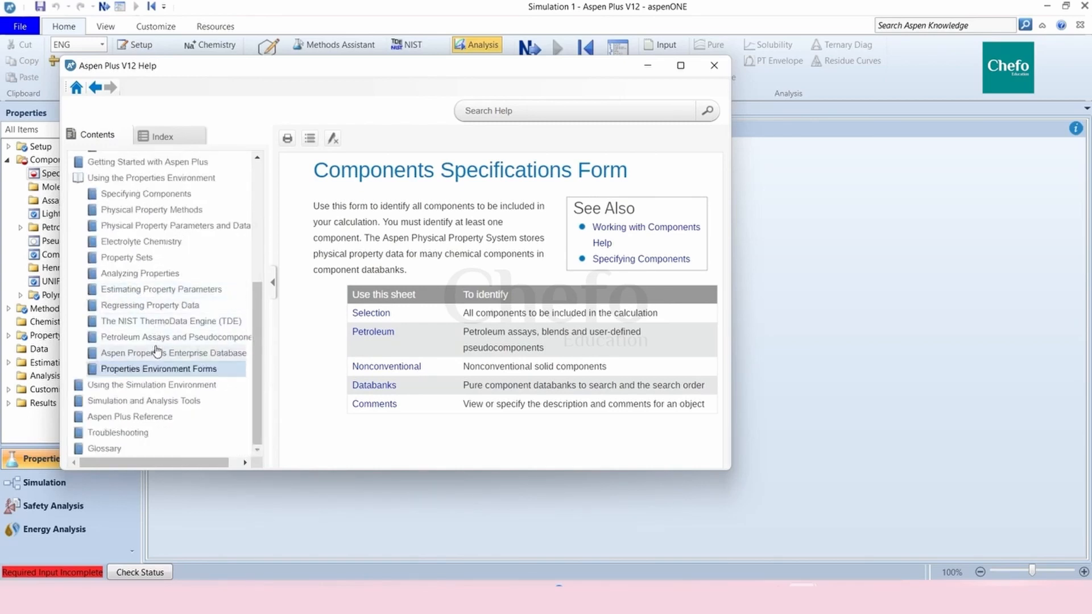
{"action": "left_click", "coordinate": [162, 195]}
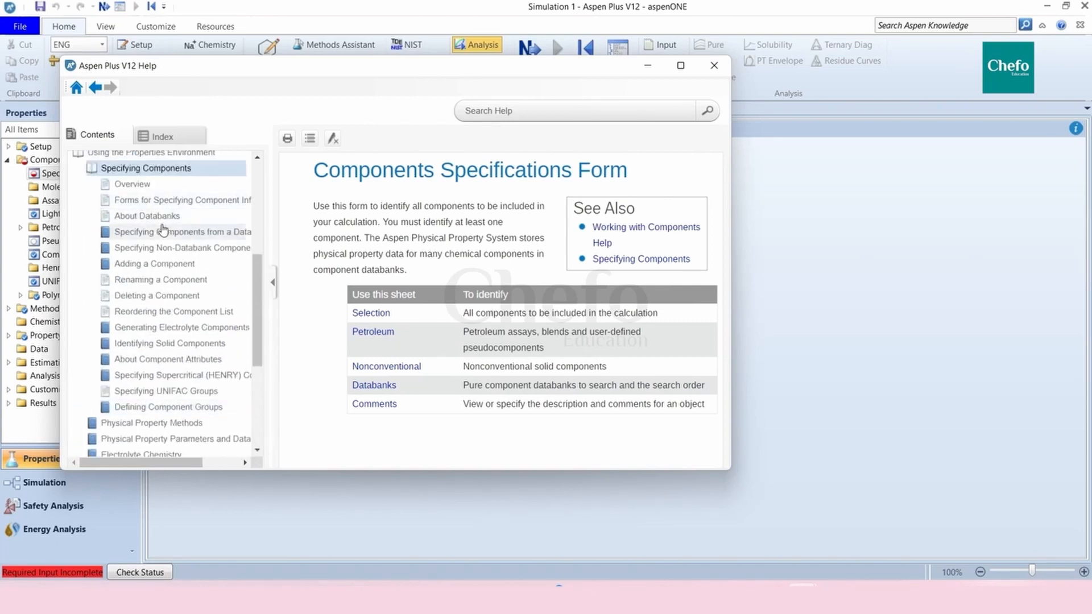
{"action": "left_click", "coordinate": [123, 239]}
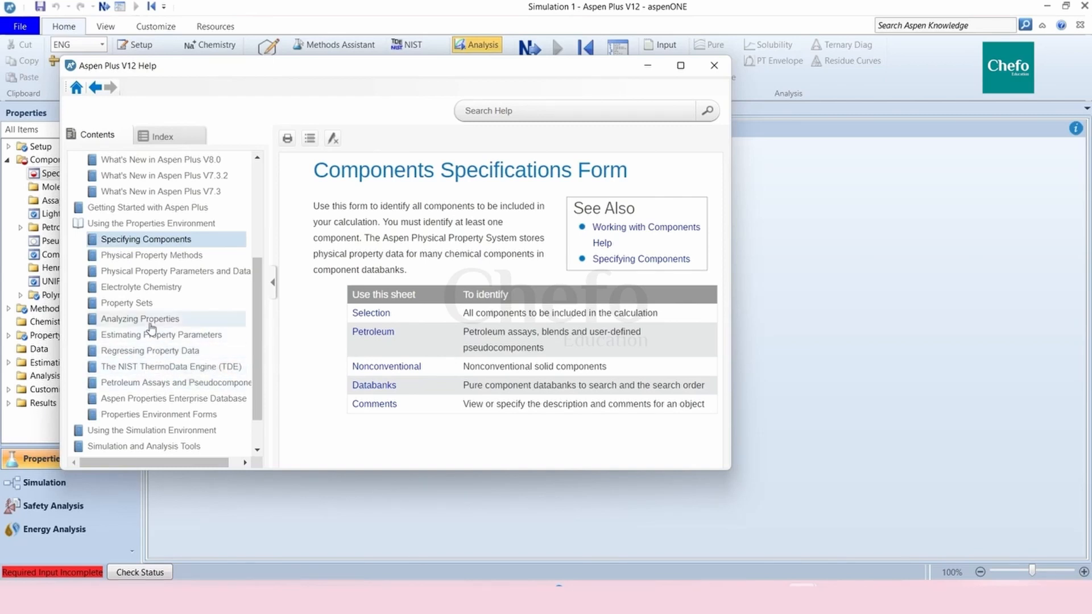
{"action": "left_click", "coordinate": [149, 241]}
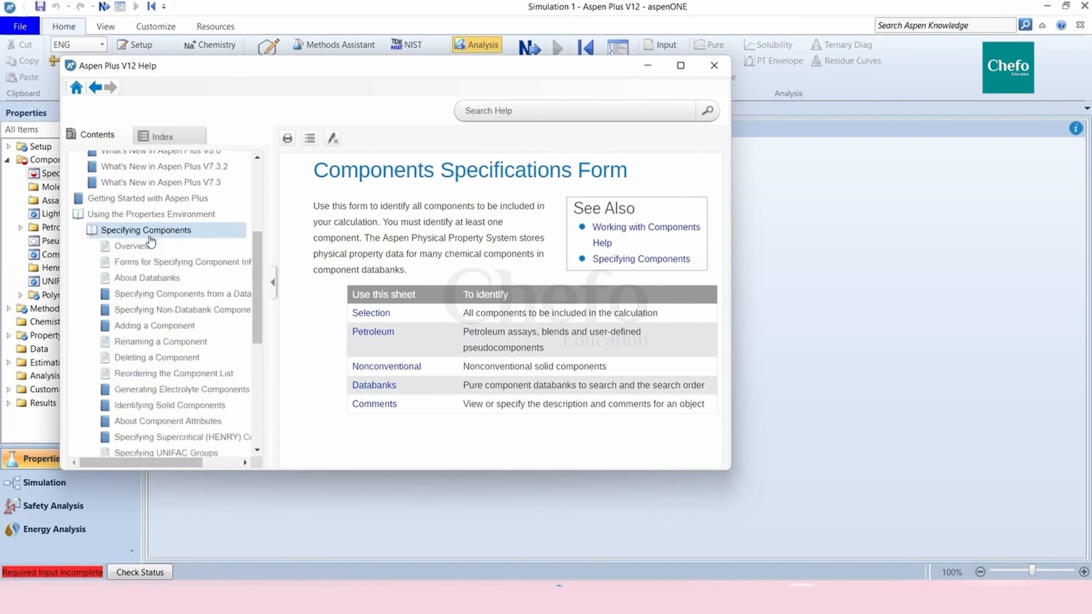
{"action": "scroll", "coordinate": [151, 242], "scroll_direction": "down", "scroll_amount": 1}
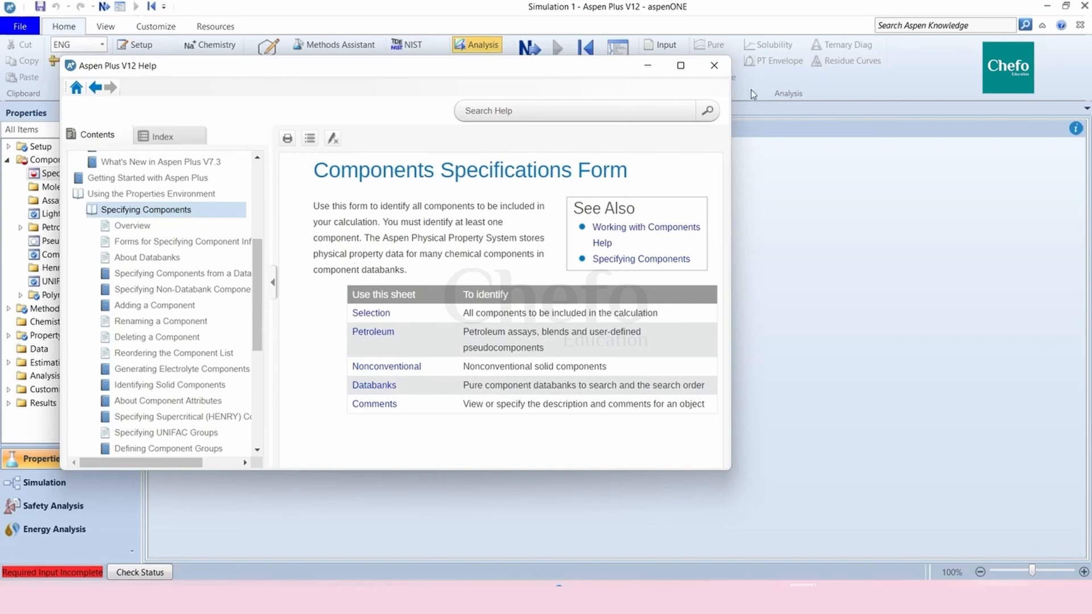
{"action": "left_click", "coordinate": [714, 66]}
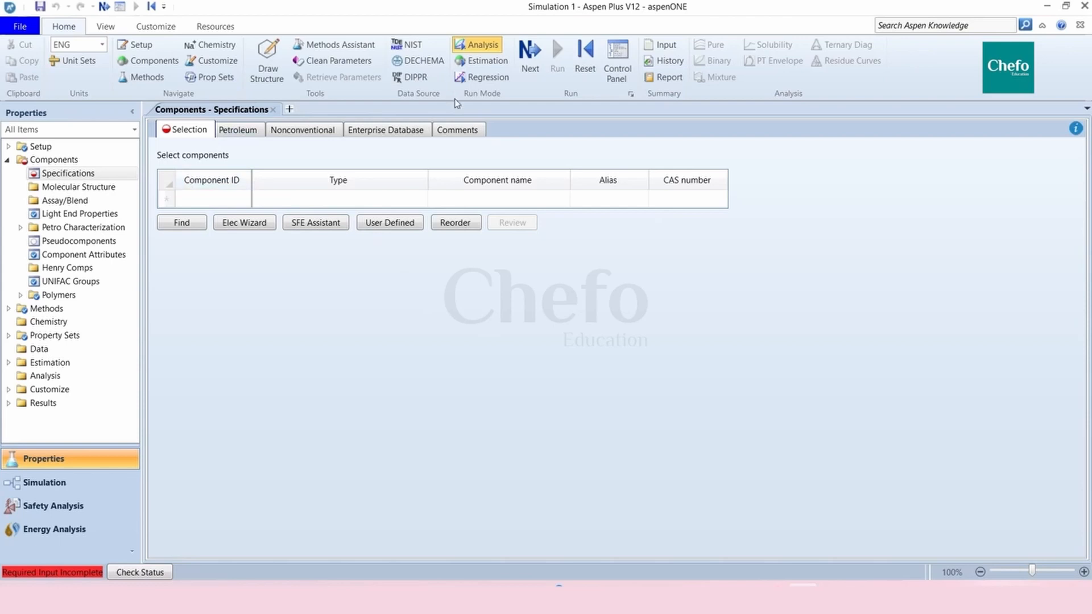
Step: Search the compound databanks for names containing "water" and add WATER (H2O) to the component list
{"action": "left_click", "coordinate": [172, 227]}
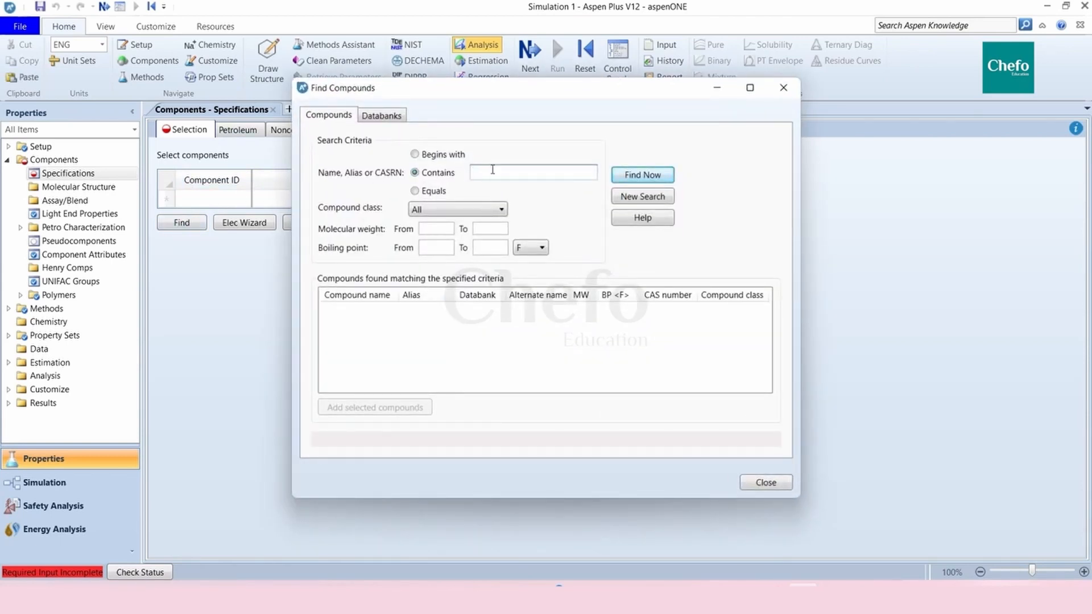
{"action": "type", "text": "ac"}
{"action": "type", "text": "ter"}
{"action": "key", "text": "Return"}
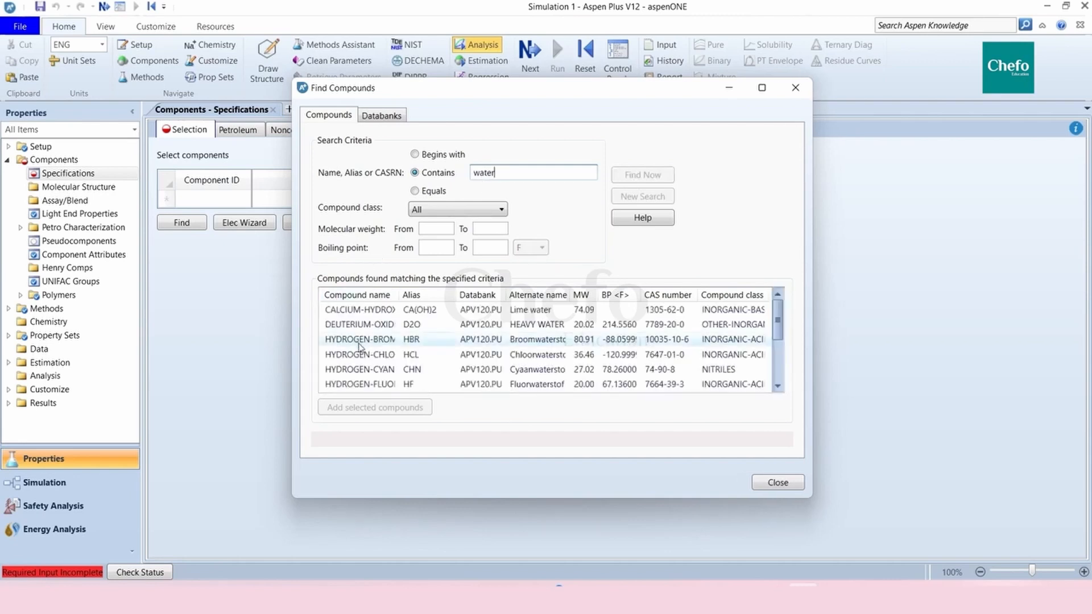
{"action": "scroll", "coordinate": [361, 364], "scroll_direction": "down", "scroll_amount": 2}
{"action": "left_click", "coordinate": [360, 369]}
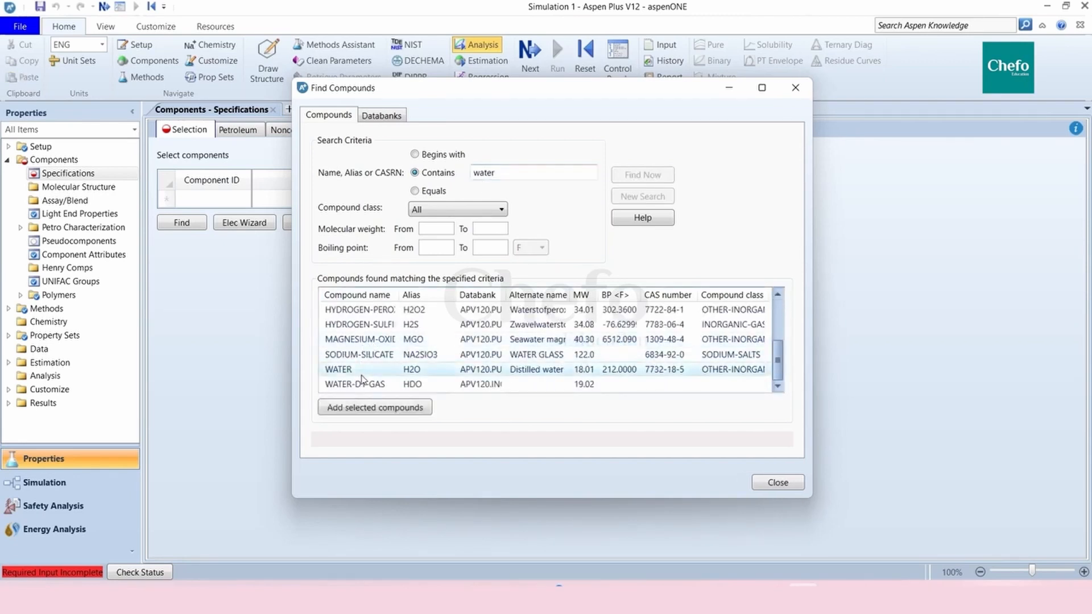
{"action": "left_click", "coordinate": [391, 407]}
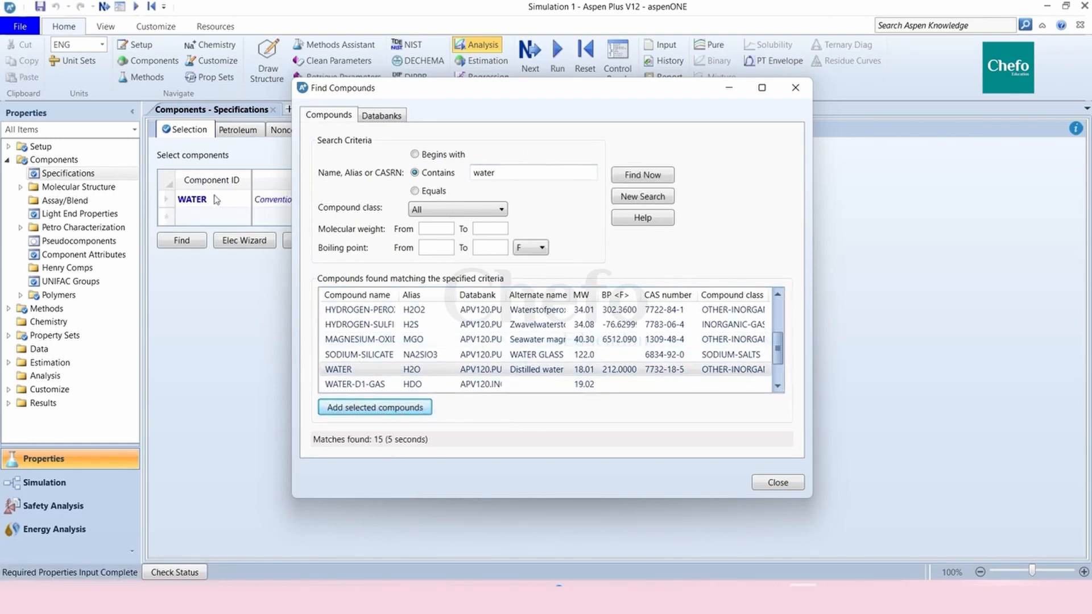
Step: Search for compounds containing "ethanol" and add ETHANOL (C2H6O-2) as another component, accepting the parameter update
{"action": "left_click_drag", "start_coordinate": [533, 174], "coordinate": [390, 175]}
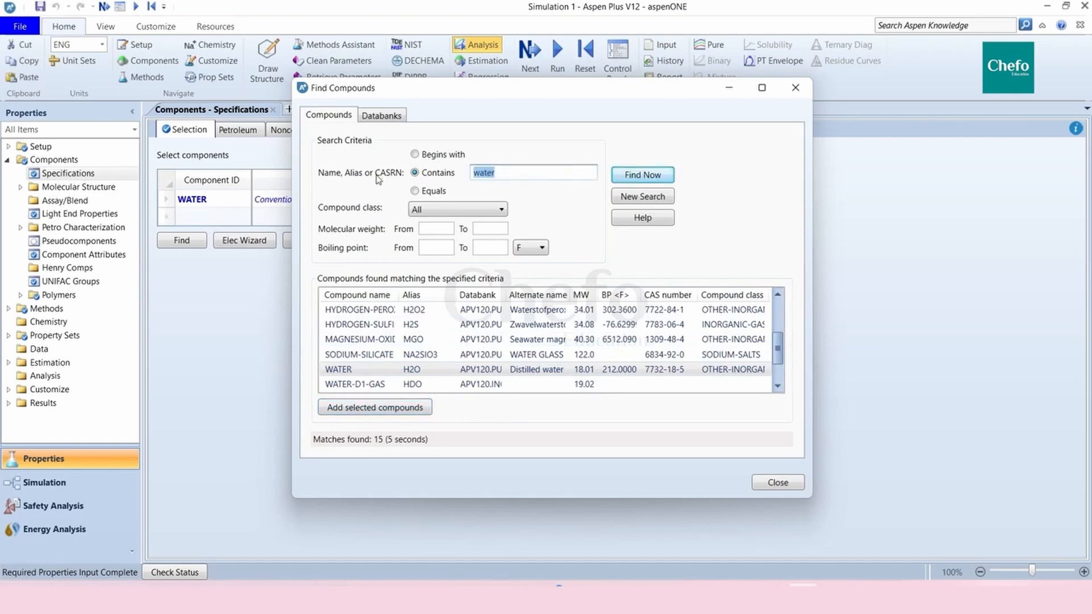
{"action": "type", "text": "ethanol"}
{"action": "key", "text": "Return"}
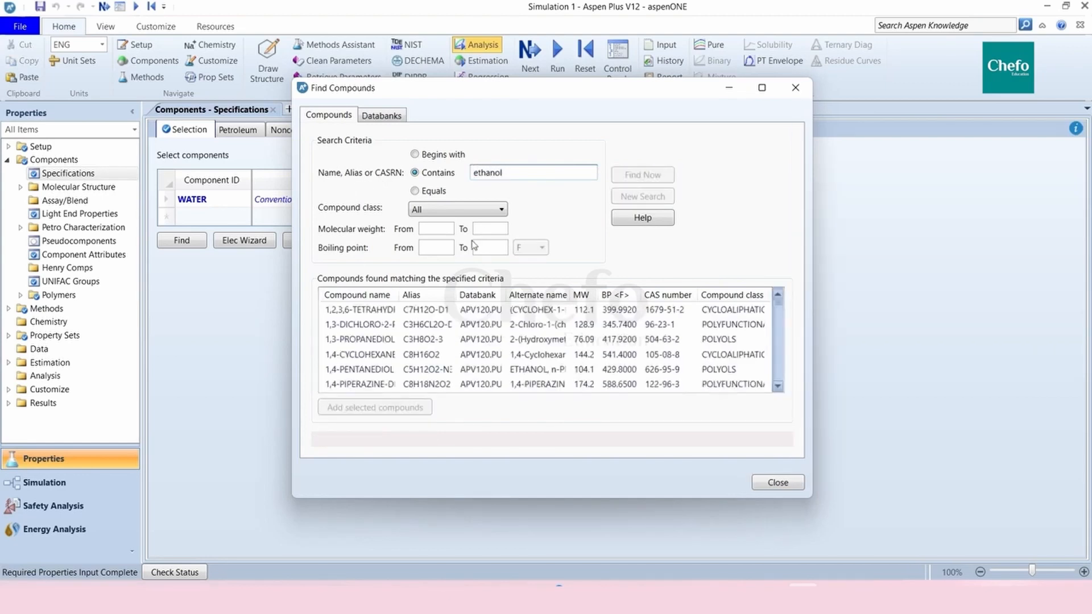
{"action": "scroll", "coordinate": [374, 317], "scroll_direction": "down", "scroll_amount": 10}
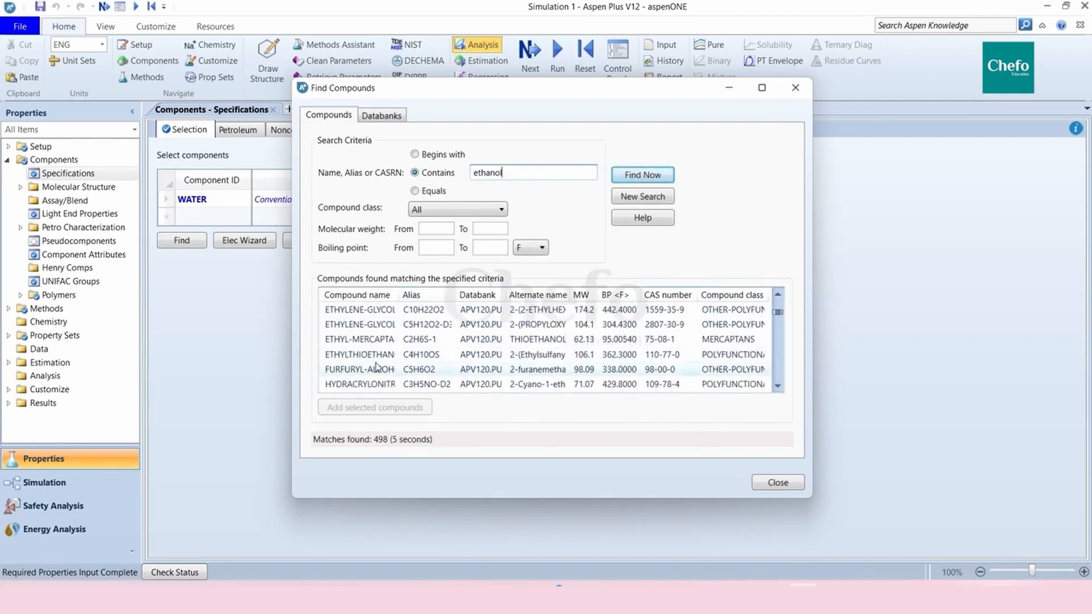
{"action": "scroll", "coordinate": [376, 367], "scroll_direction": "down", "scroll_amount": 15}
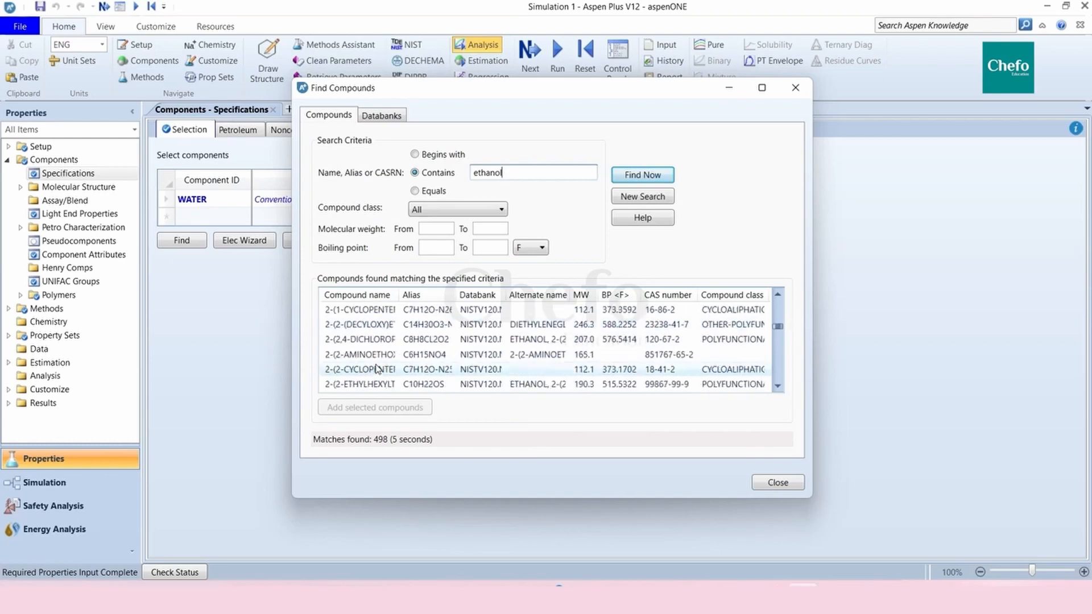
{"action": "scroll", "coordinate": [375, 368], "scroll_direction": "up", "scroll_amount": 15}
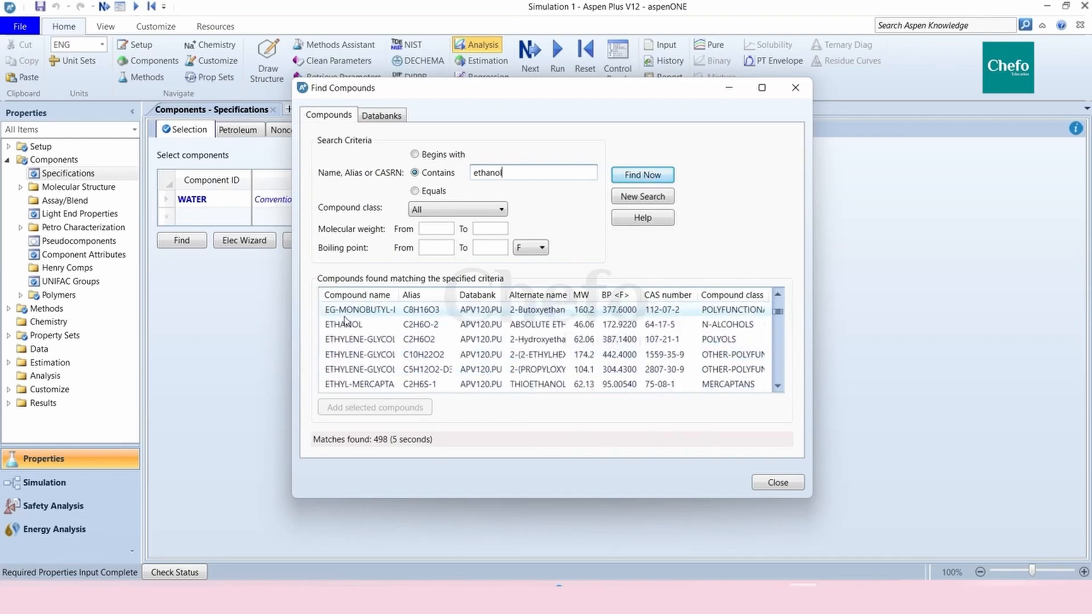
{"action": "left_click", "coordinate": [347, 325]}
{"action": "left_click", "coordinate": [400, 407]}
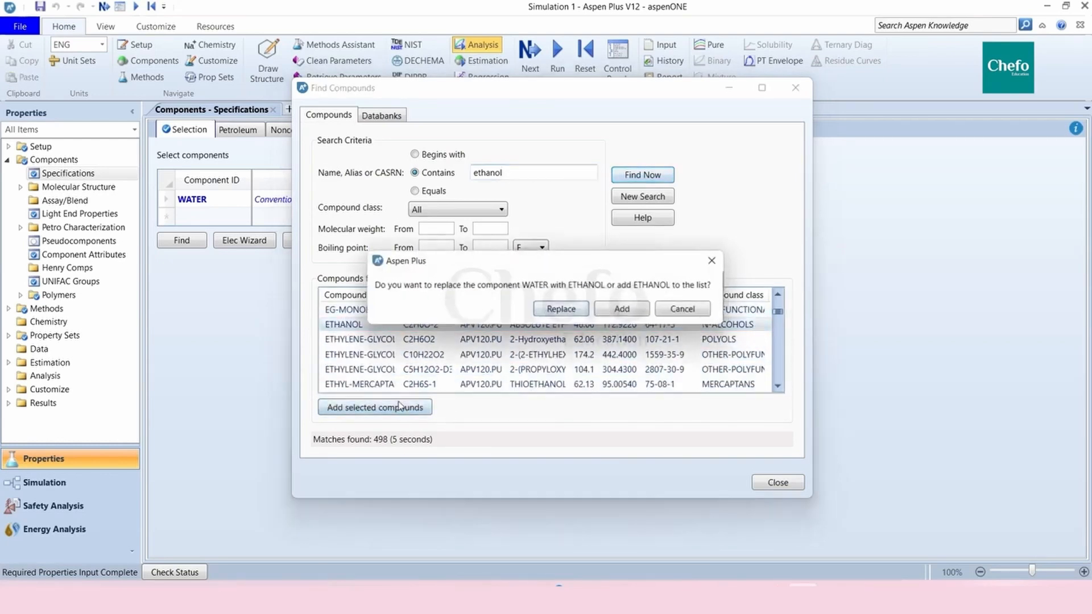
{"action": "left_click", "coordinate": [604, 311]}
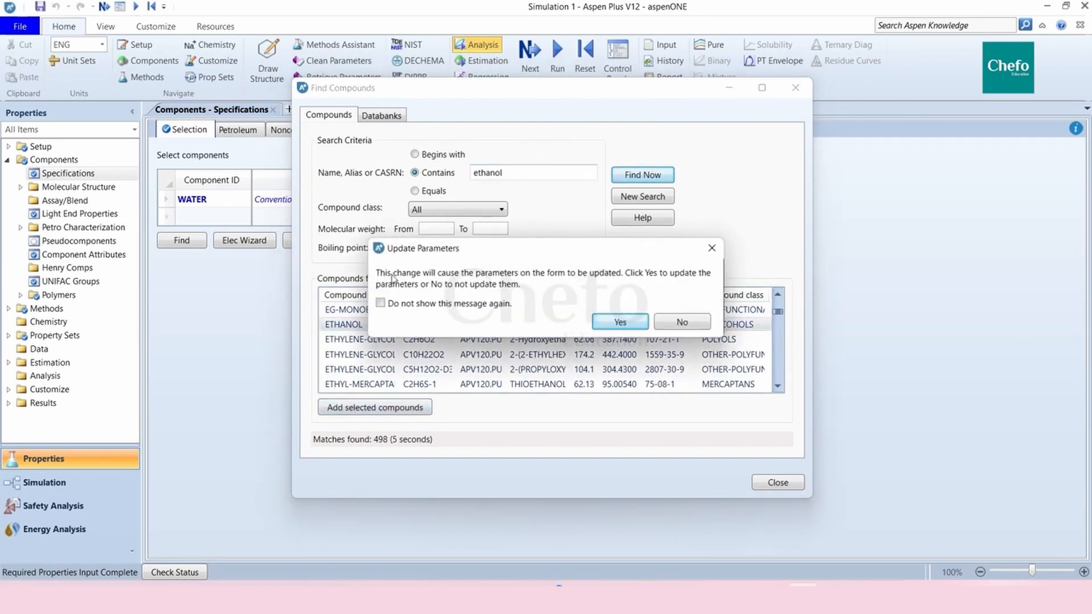
{"action": "left_click", "coordinate": [612, 323]}
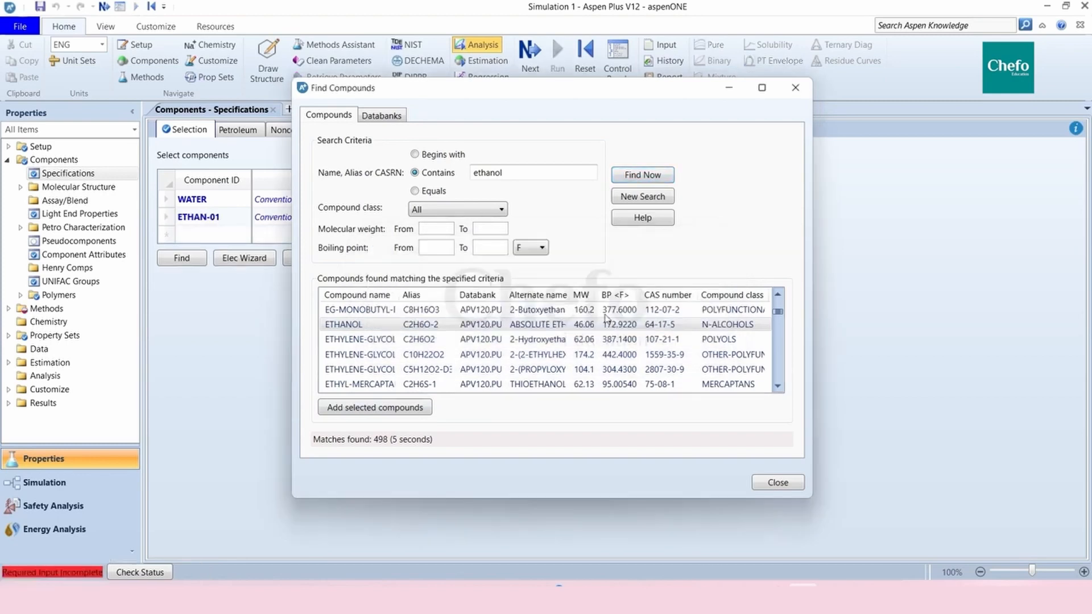
Step: Search for compounds containing "aceton" and add ACETONE (C3H6O-1) as another component in the list
{"action": "double_click", "coordinate": [533, 170]}
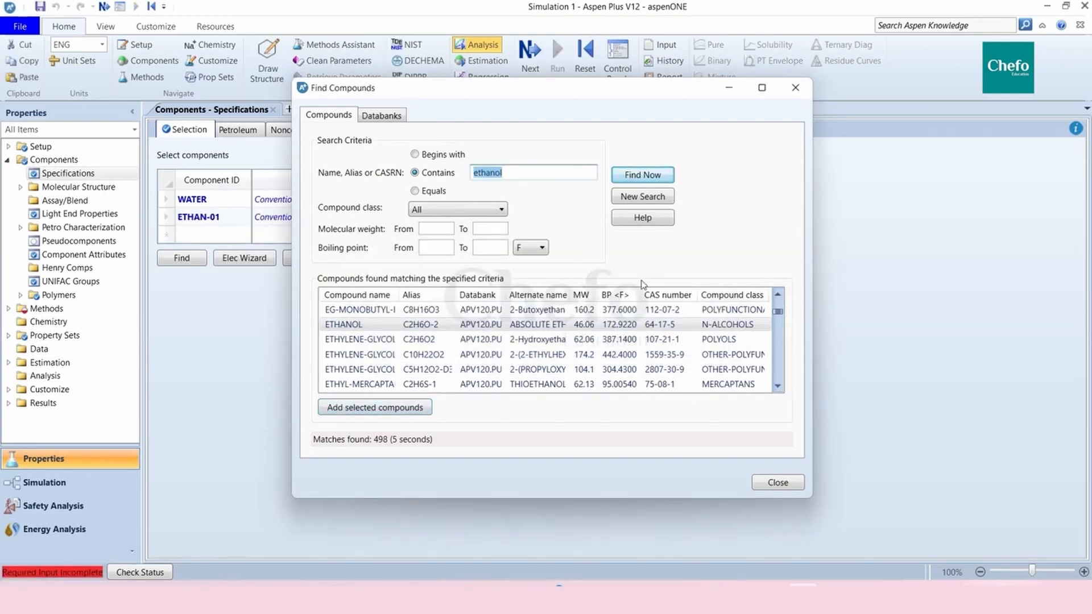
{"action": "type", "text": "aceton"}
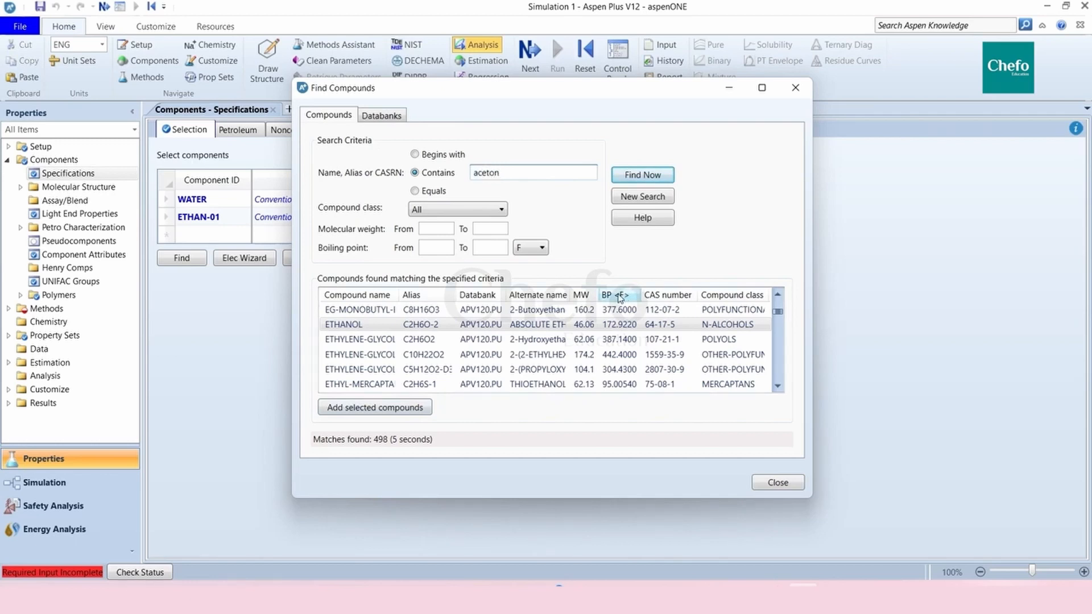
{"action": "key", "text": "Return"}
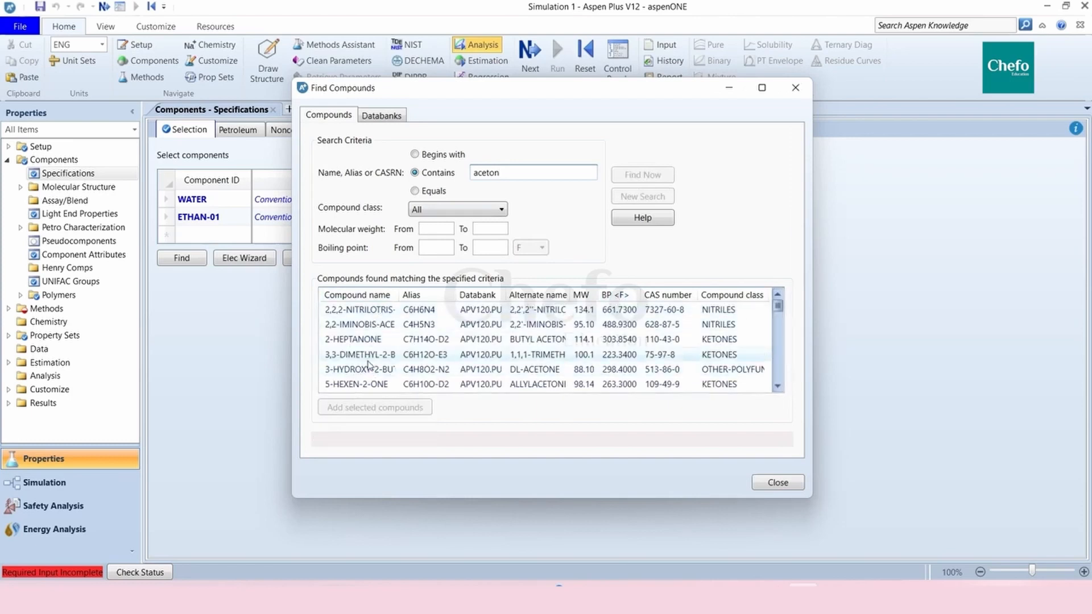
{"action": "scroll", "coordinate": [395, 372], "scroll_direction": "down", "scroll_amount": 1}
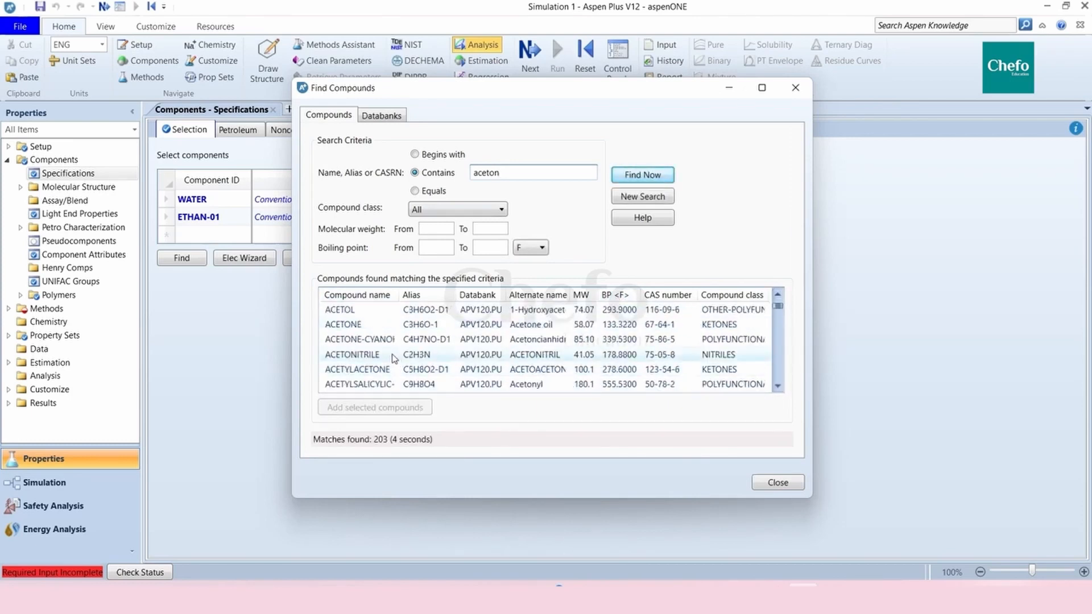
{"action": "left_click", "coordinate": [387, 325]}
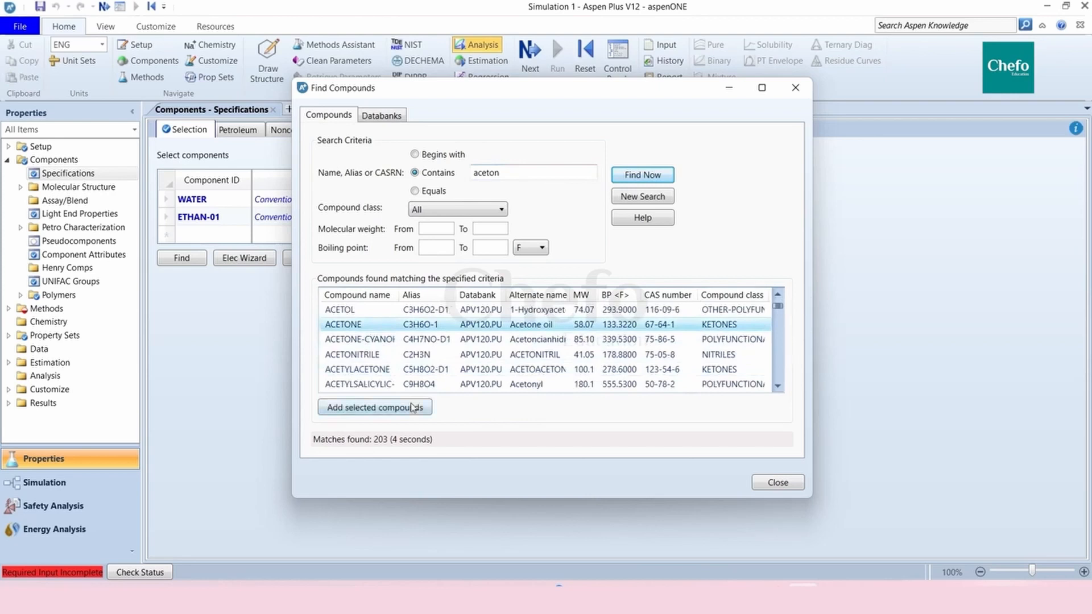
{"action": "left_click", "coordinate": [413, 408]}
{"action": "left_click", "coordinate": [615, 311]}
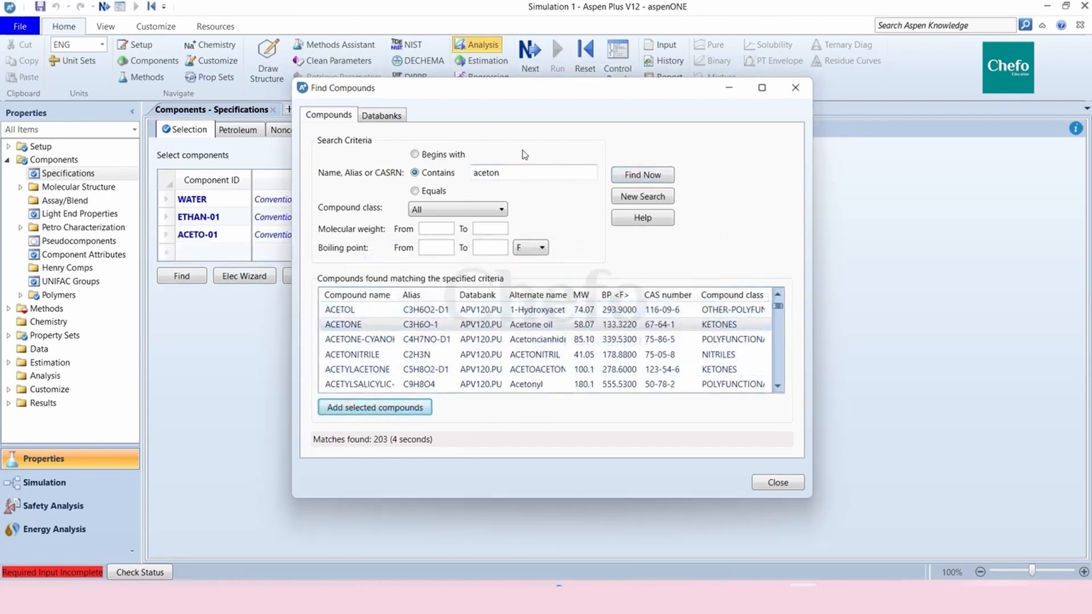
Step: Search for compounds containing "hexene" and add 1-HEXENE (C6H12-3) as another component
{"action": "left_click_drag", "start_coordinate": [520, 172], "coordinate": [399, 172]}
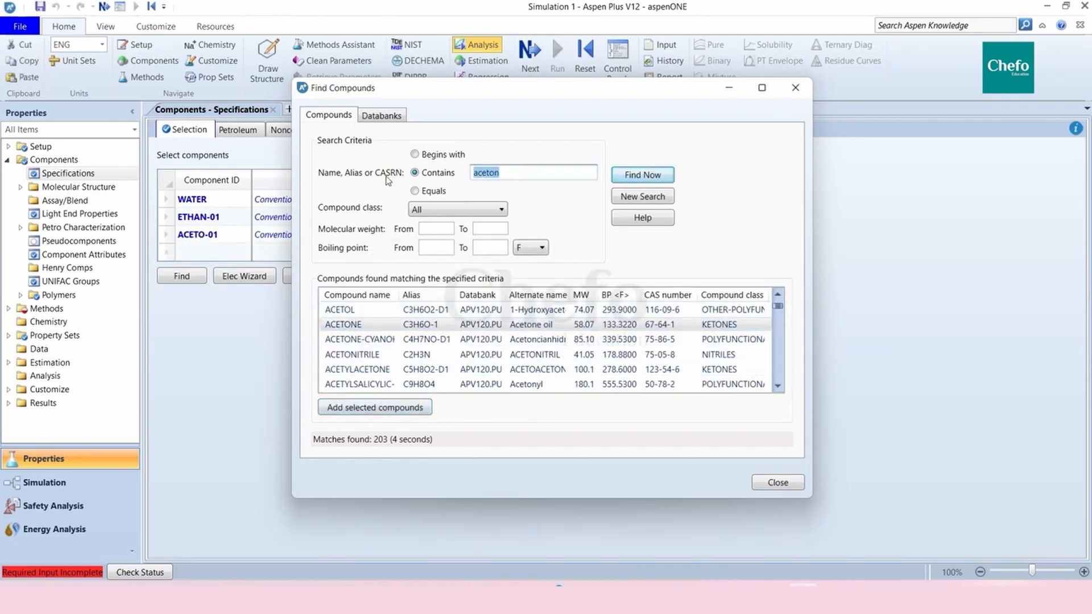
{"action": "type", "text": "hexene"}
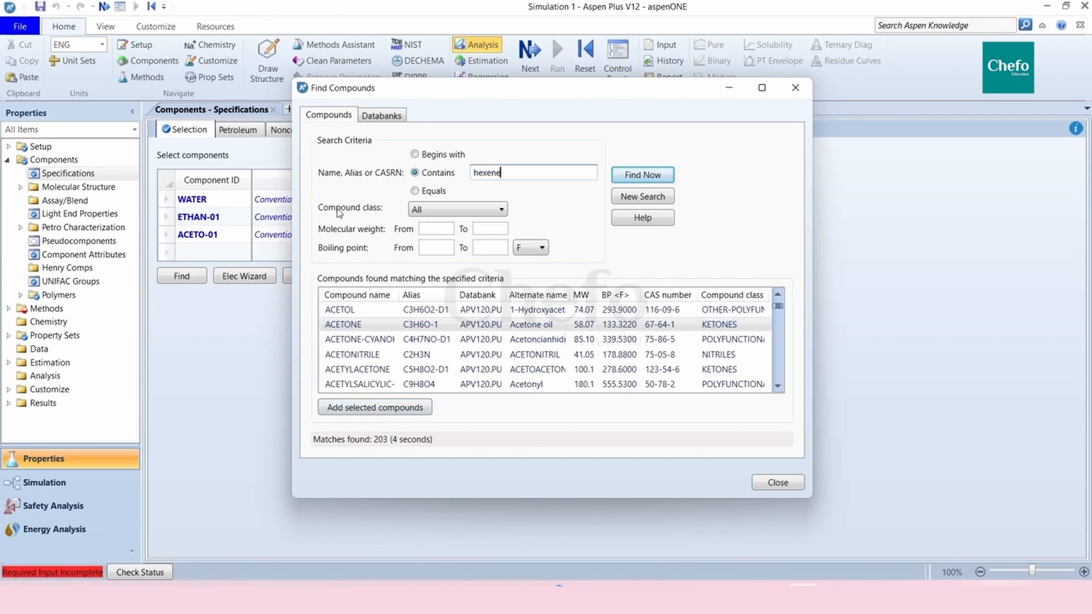
{"action": "key", "text": "Return"}
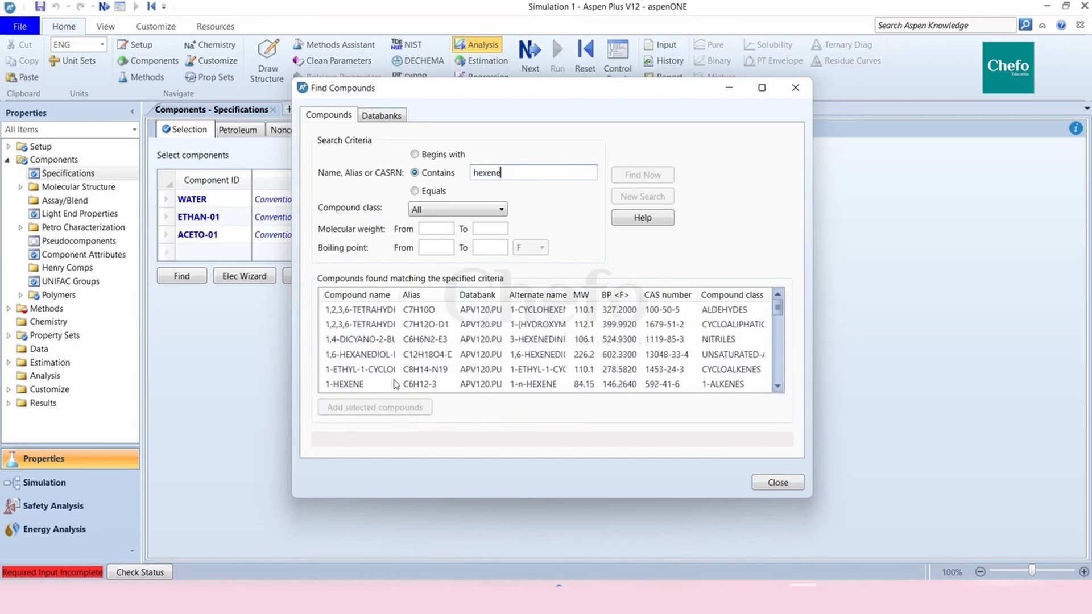
{"action": "left_click", "coordinate": [357, 387]}
{"action": "left_click", "coordinate": [375, 407]}
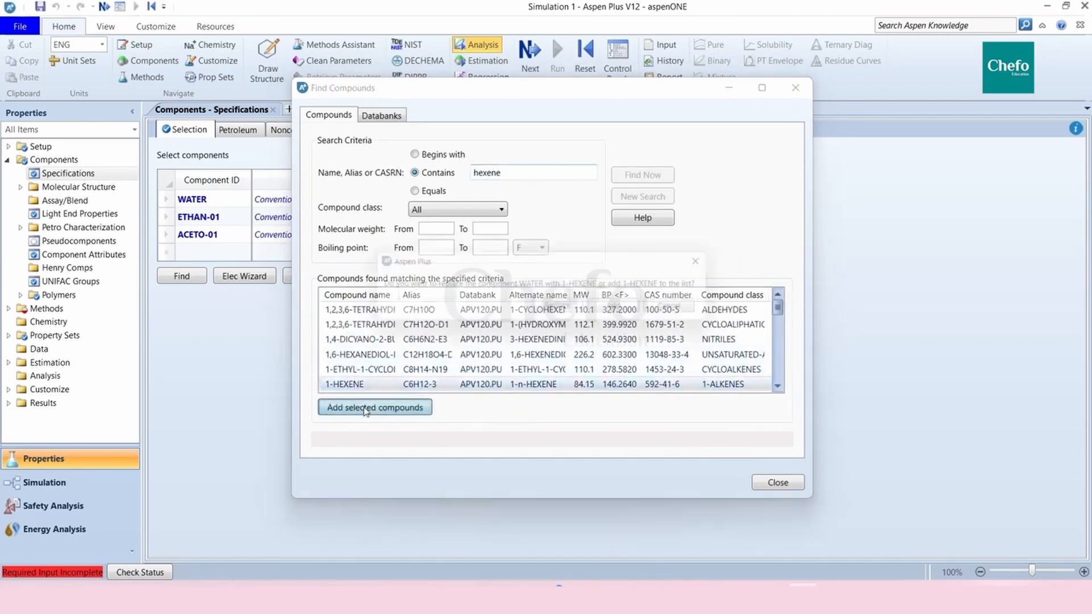
{"action": "left_click", "coordinate": [626, 301]}
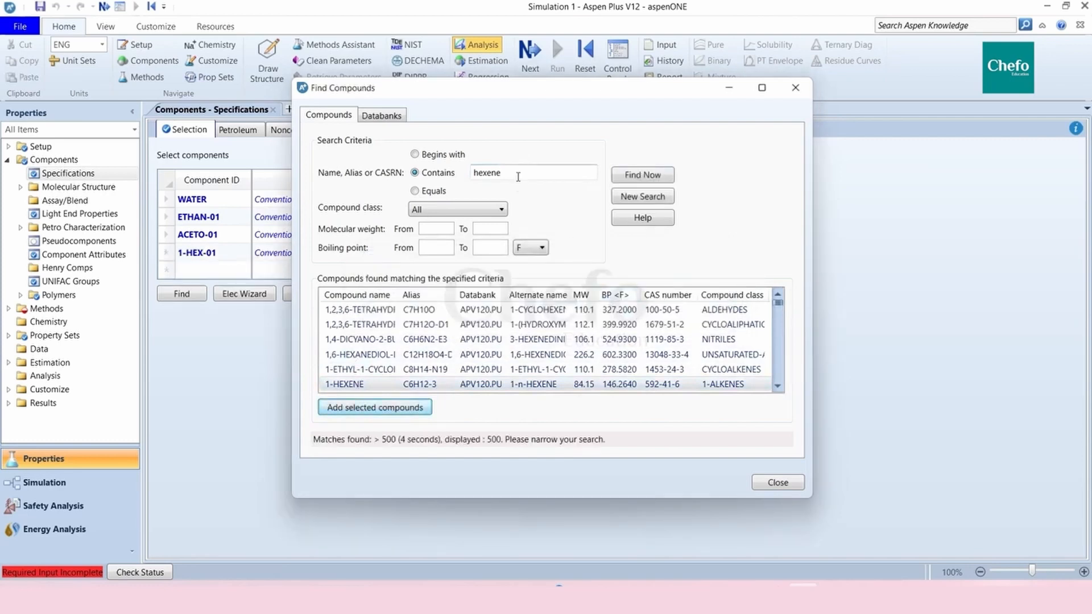
Step: Search for compounds containing "mek", add METHYL-ETHYL-KETONE (C4H8O-3) as another component, and close the compound search
{"action": "double_click", "coordinate": [516, 173]}
{"action": "type", "text": "mek"}
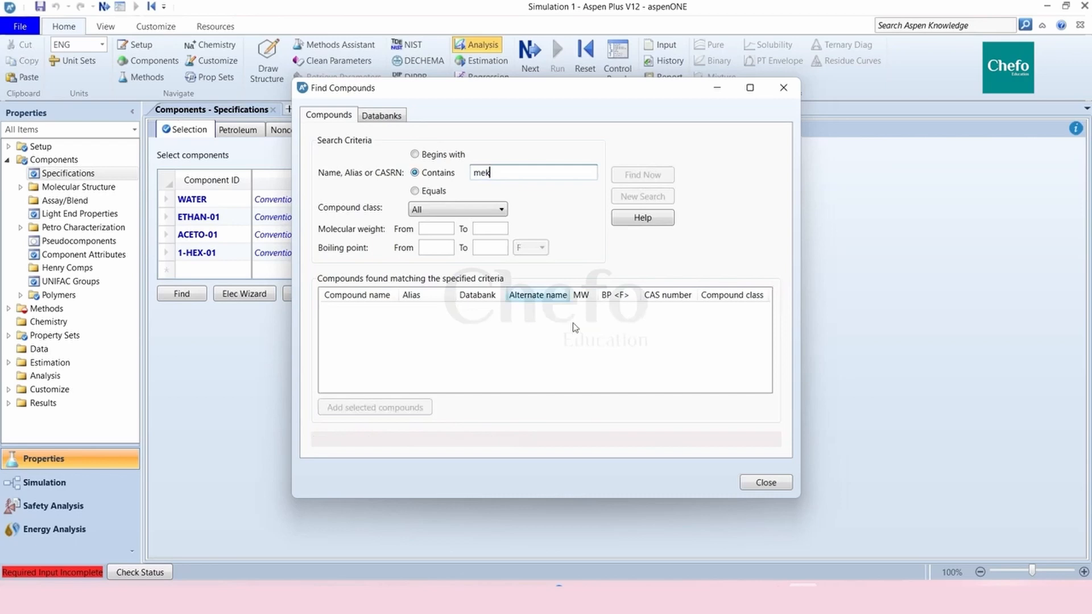
{"action": "key", "text": "Return"}
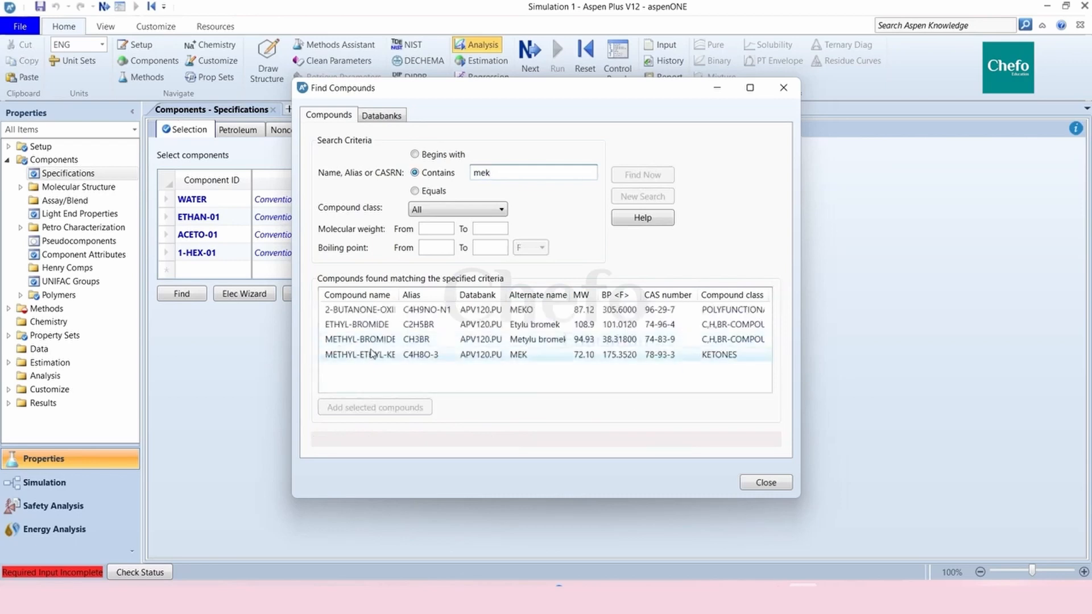
{"action": "left_click", "coordinate": [421, 356]}
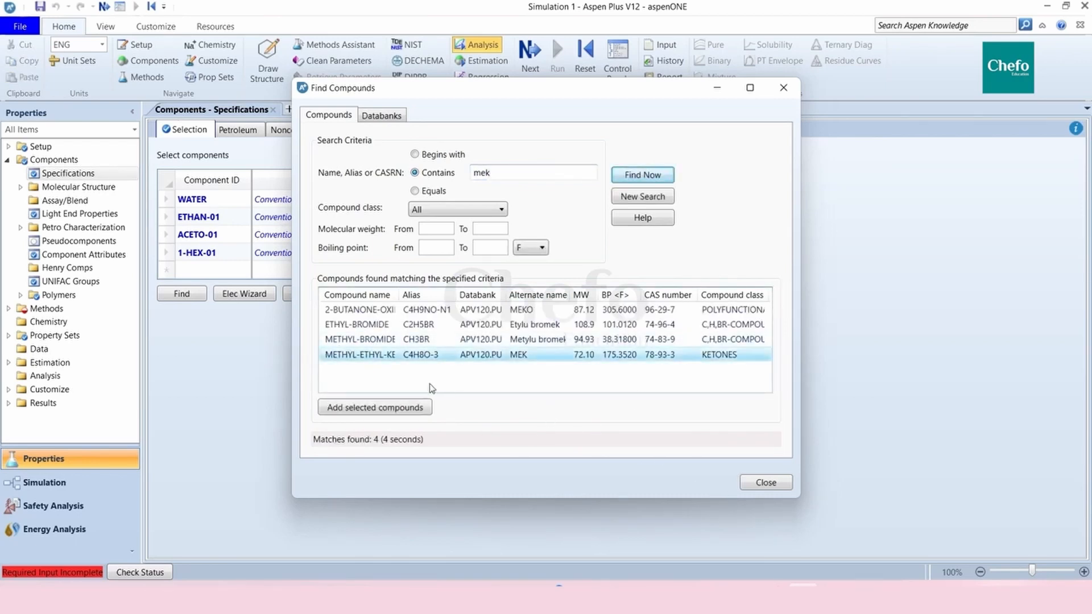
{"action": "left_click", "coordinate": [420, 409]}
{"action": "left_click", "coordinate": [624, 318]}
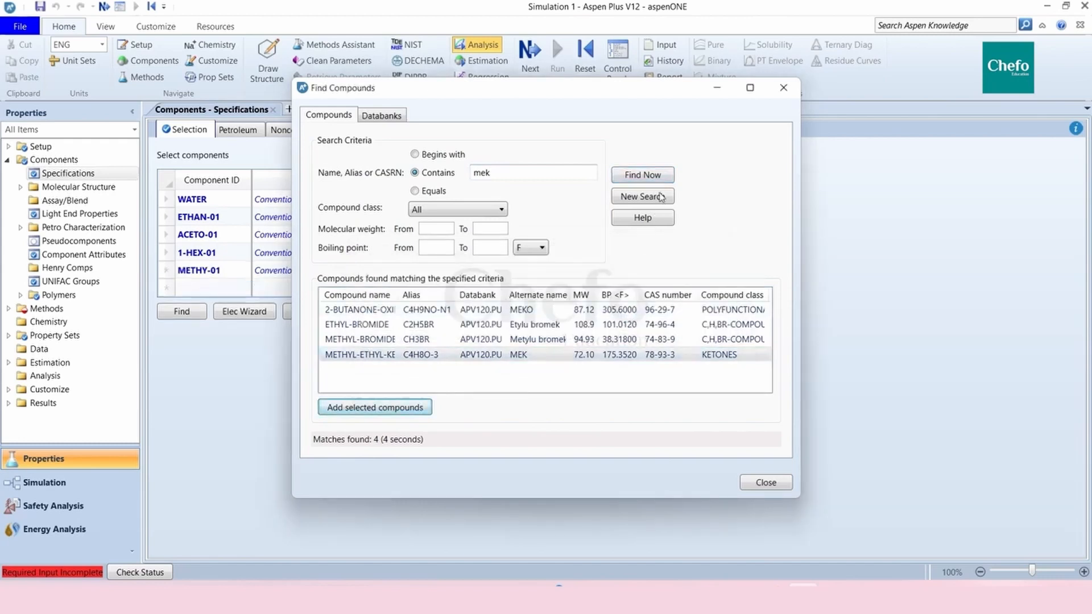
{"action": "left_click", "coordinate": [782, 88]}
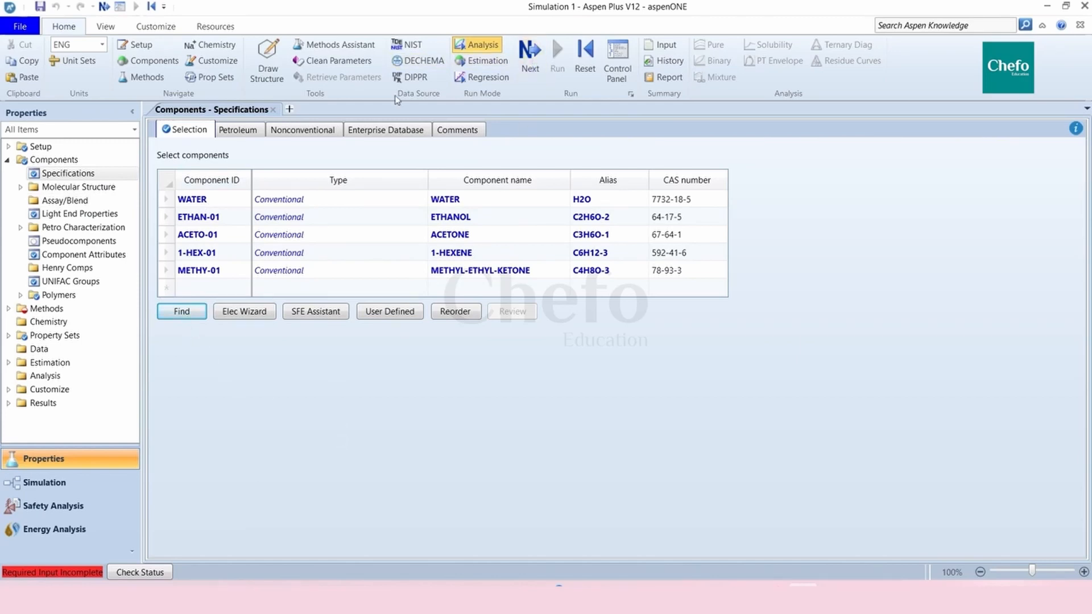
Step: Proceed through the required property inputs, including the NRTL binary interaction parameters, and run the property analysis
{"action": "left_click", "coordinate": [530, 62]}
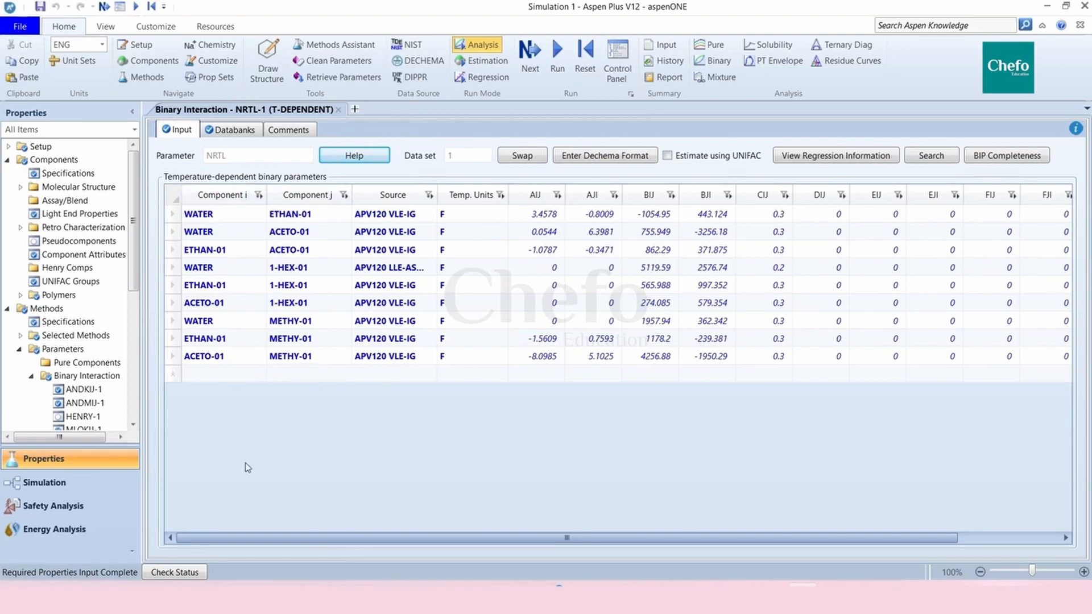
{"action": "left_click", "coordinate": [528, 51]}
{"action": "left_click", "coordinate": [493, 353]}
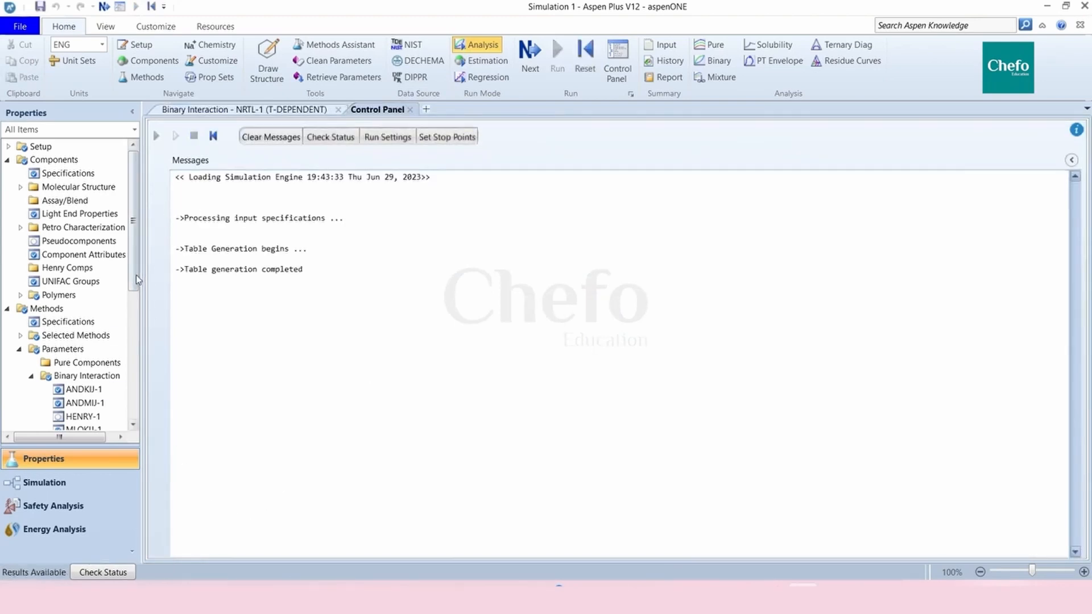
Step: Open the global property methods and choose the COMMON method filter with NRTL as the base method
{"action": "scroll", "coordinate": [120, 361], "scroll_direction": "down", "scroll_amount": 4}
{"action": "scroll", "coordinate": [120, 361], "scroll_direction": "up", "scroll_amount": 2}
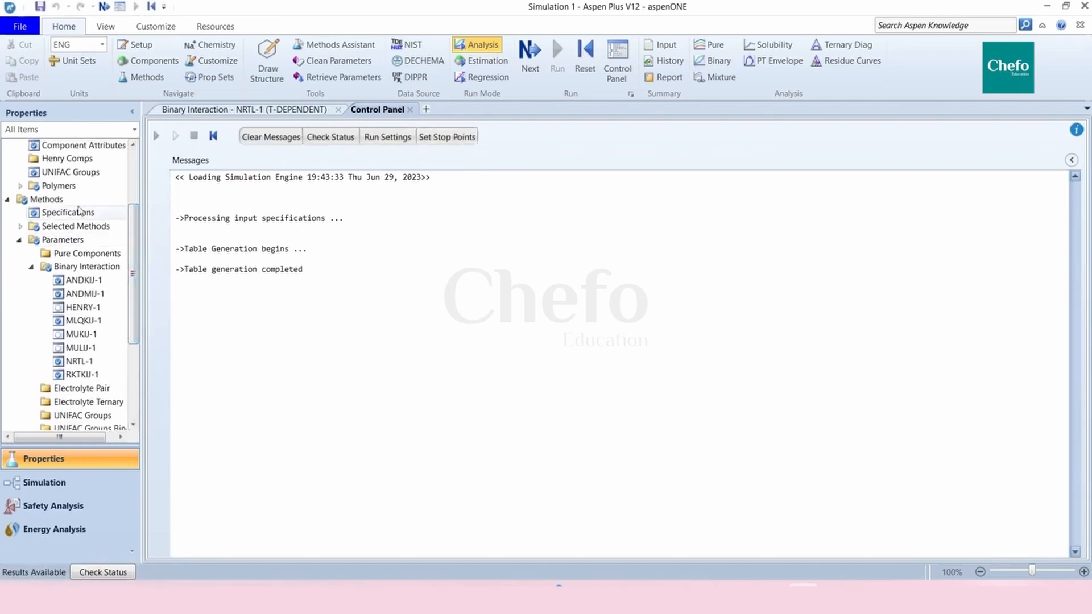
{"action": "left_click", "coordinate": [51, 199]}
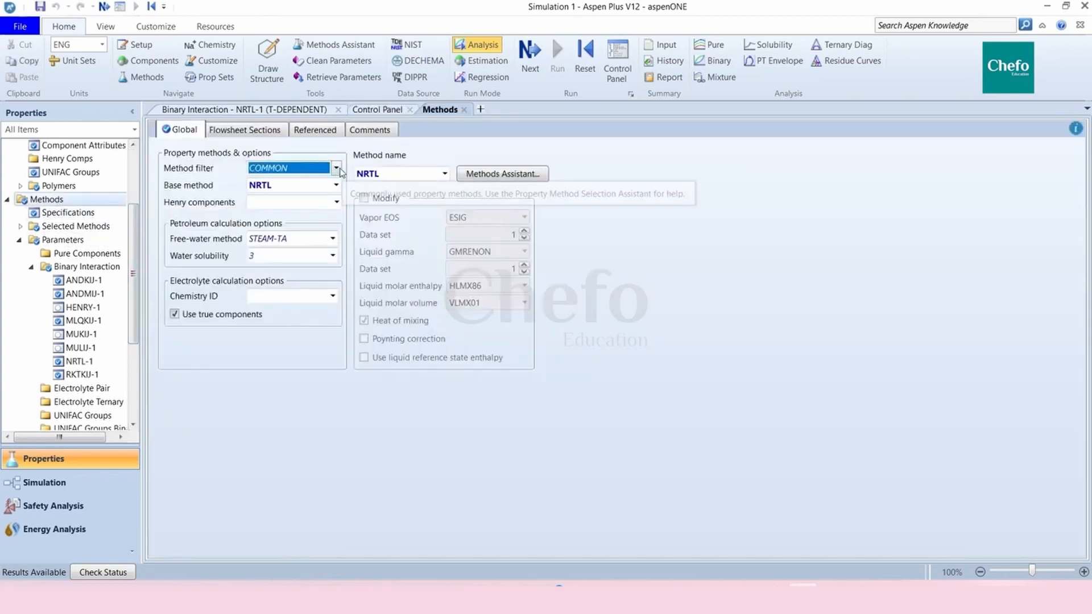
{"action": "left_click", "coordinate": [332, 168]}
{"action": "left_click", "coordinate": [301, 187]}
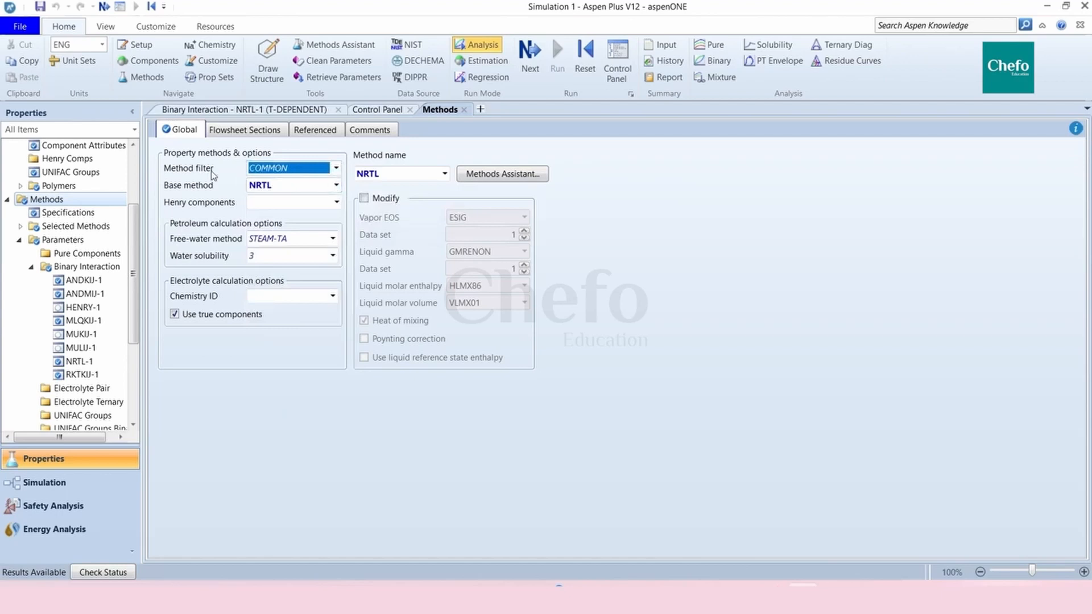
{"action": "left_click", "coordinate": [336, 167]}
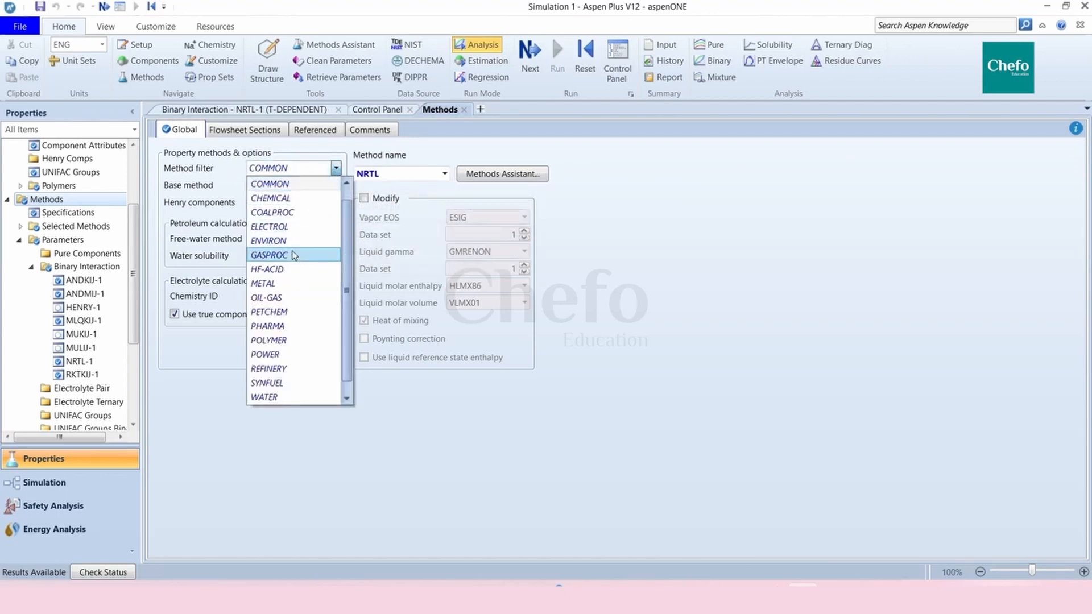
{"action": "left_click", "coordinate": [292, 191]}
{"action": "left_click", "coordinate": [336, 185]}
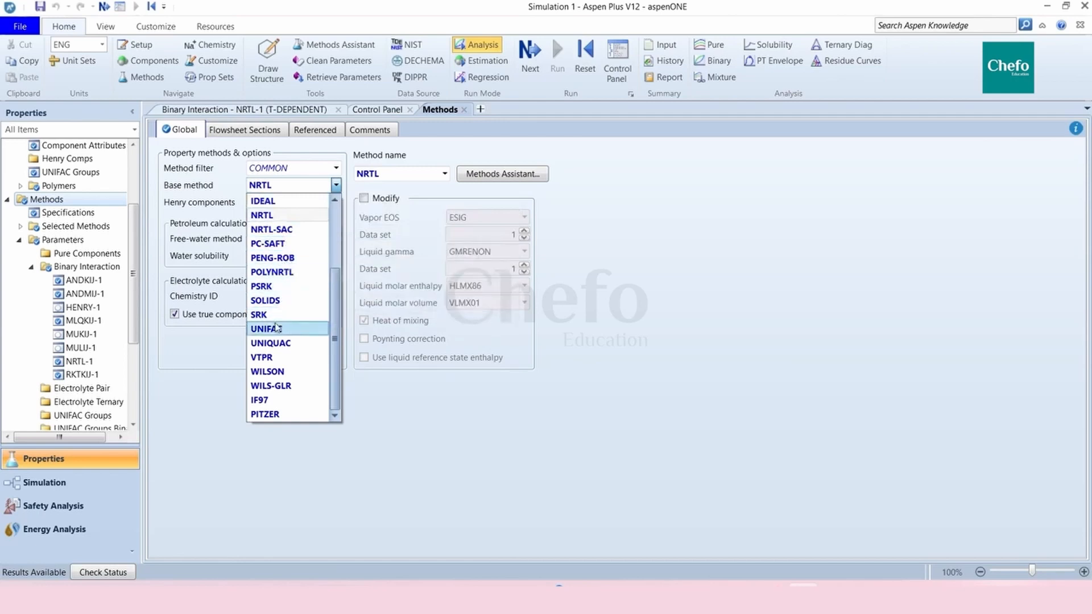
{"action": "left_click", "coordinate": [267, 215]}
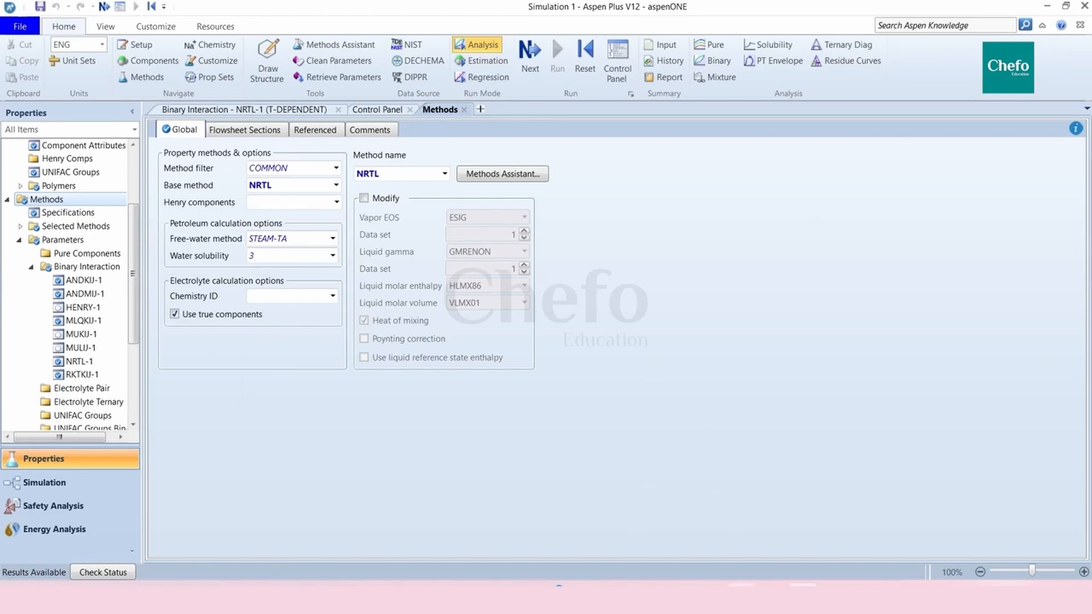
Step: Switch to Photos, examine the property method selection flowchart in Property Methods.jpg, and minimize it
{"action": "left_click", "coordinate": [739, 529]}
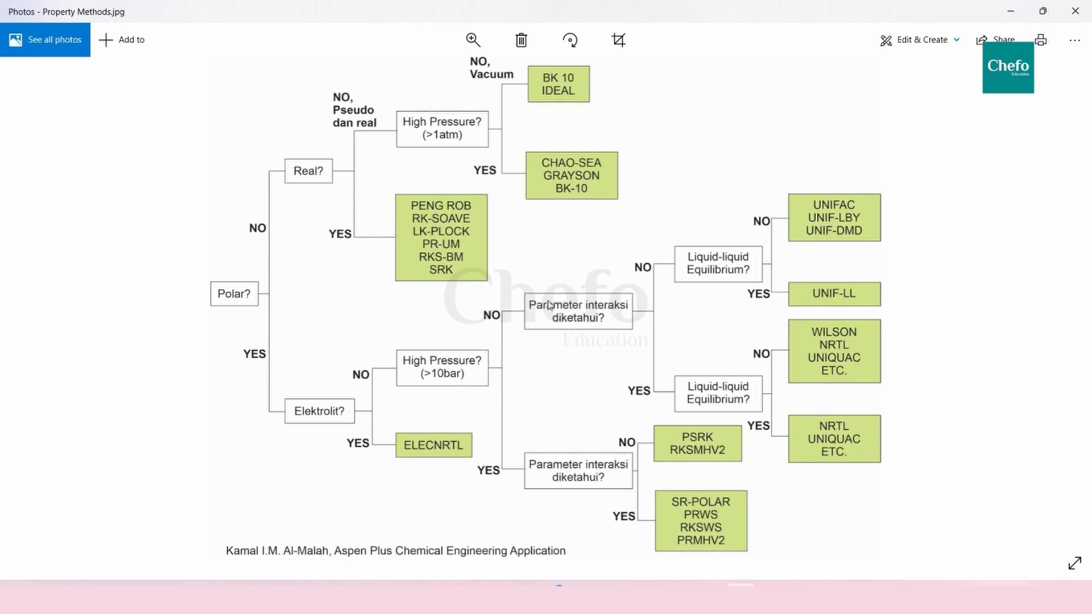
{"action": "key", "text": "alt+Tab"}
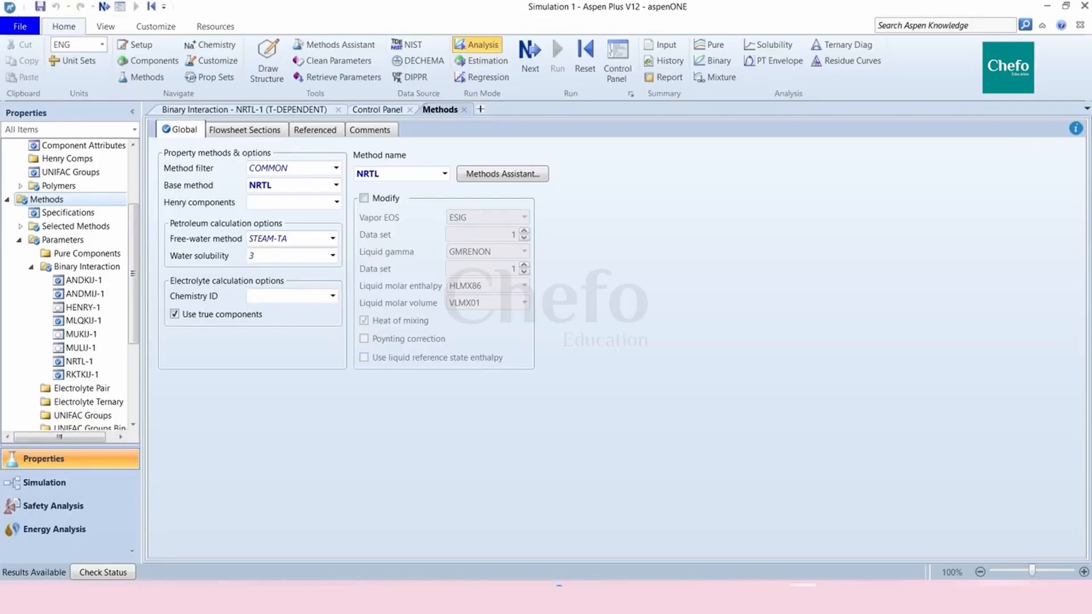
{"action": "key", "text": "alt+Tab"}
{"action": "mouse_move", "coordinate": [709, 589]}
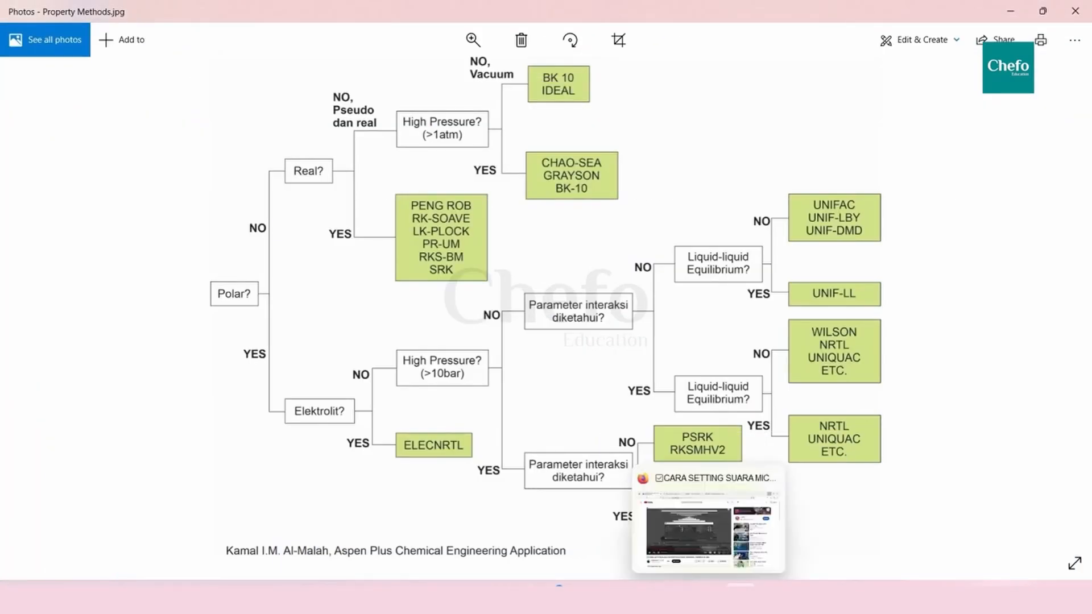
{"action": "left_click", "coordinate": [1011, 11]}
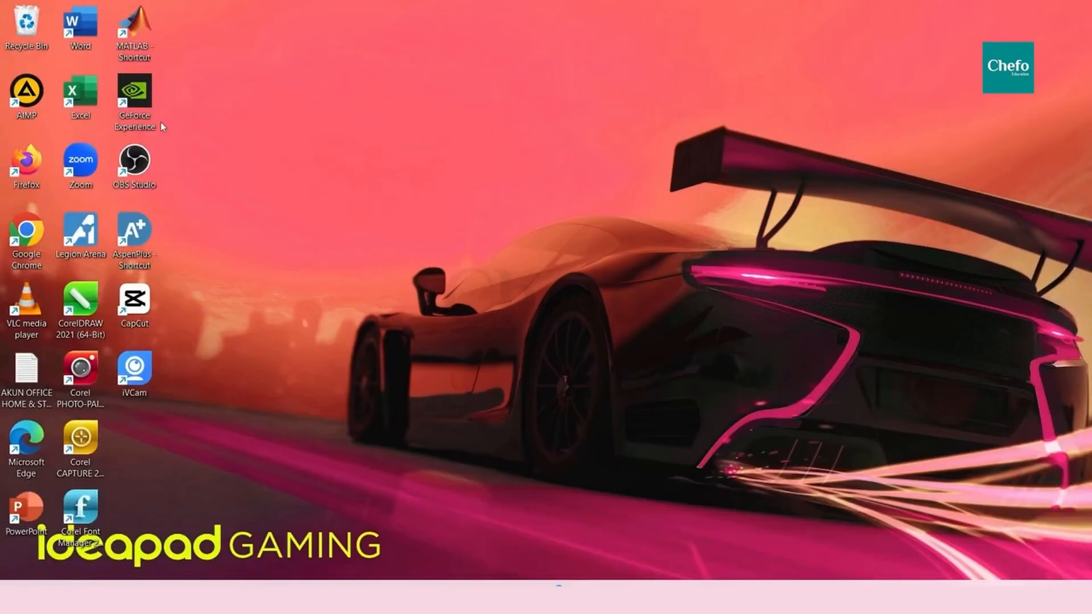
Step: Switch to Google Chrome with the Orang 1 profile and search for "10 bar to atm"
{"action": "double_click", "coordinate": [26, 233]}
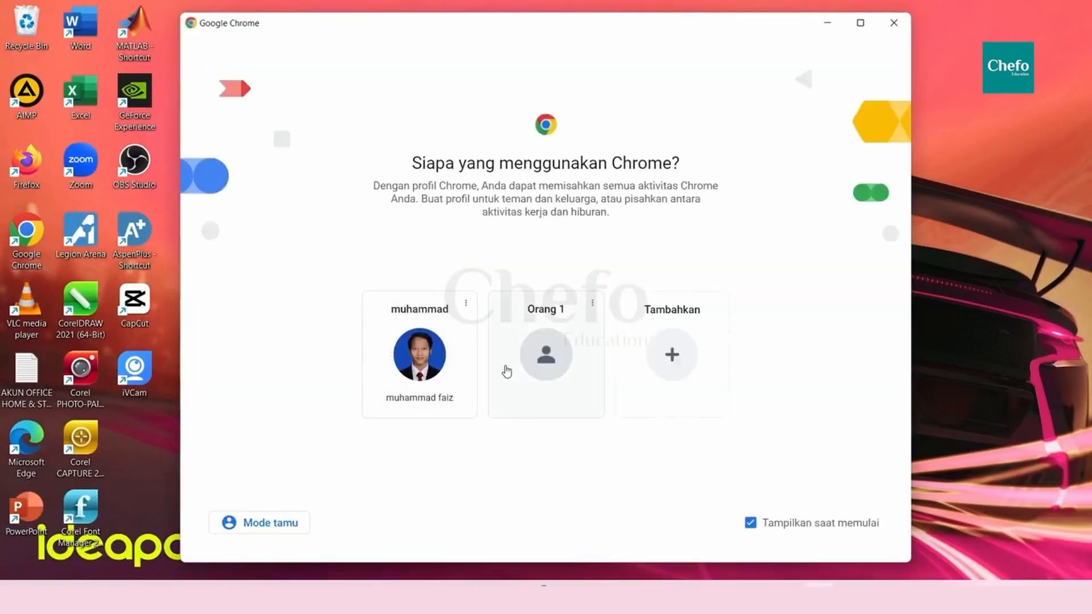
{"action": "left_click", "coordinate": [506, 367]}
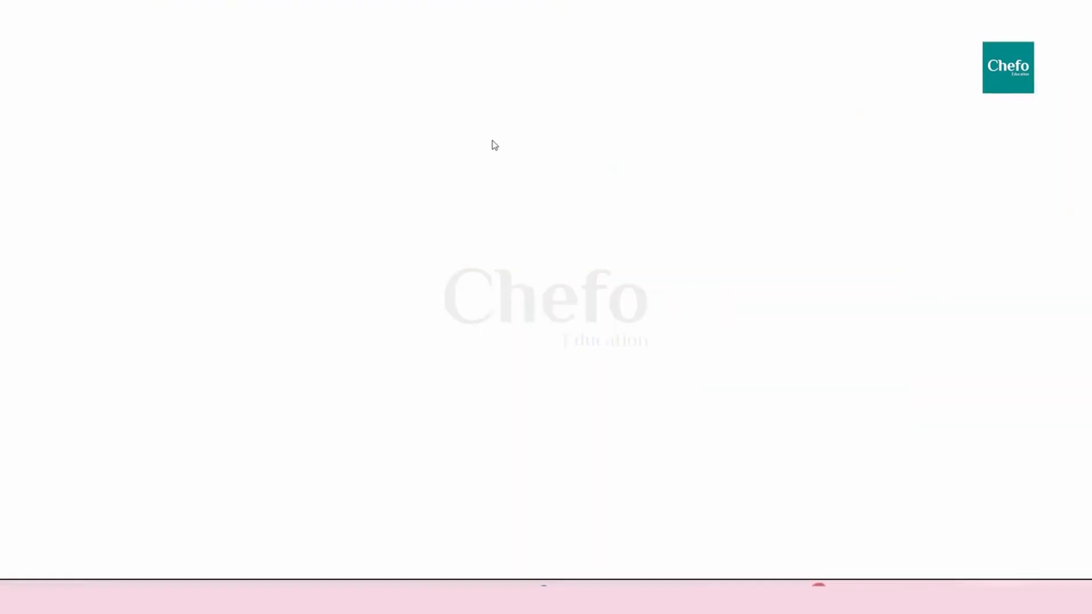
{"action": "type", "text": "10"}
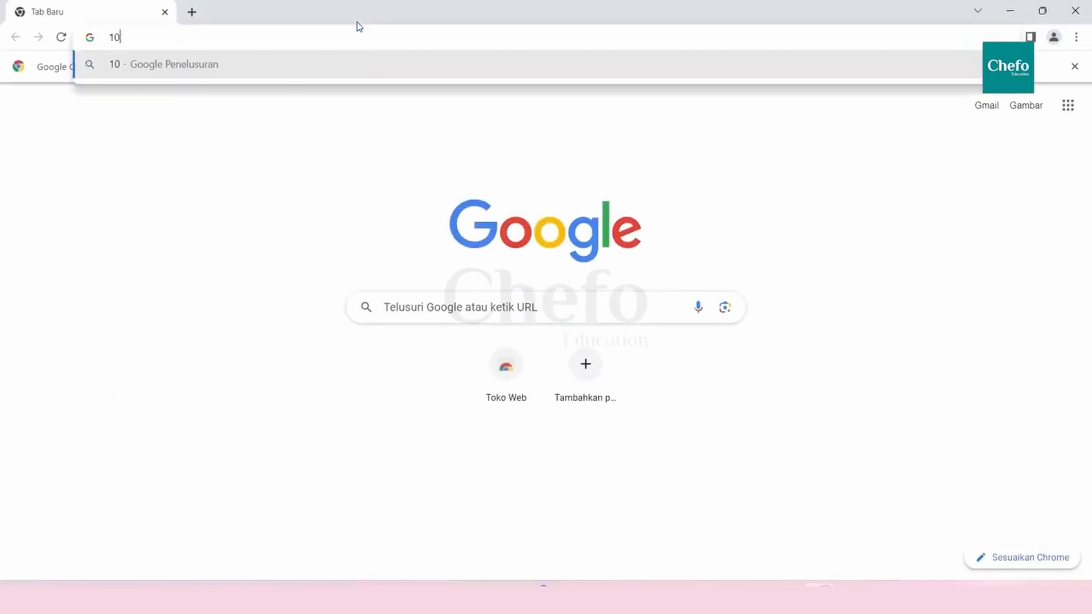
{"action": "type", "text": " bar to atm"}
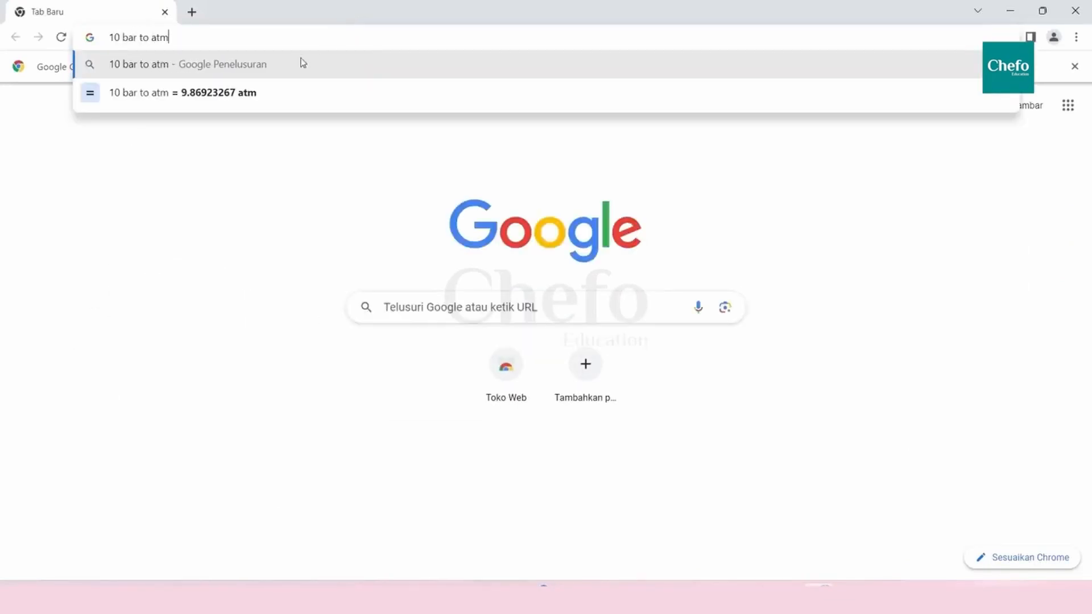
{"action": "key", "text": "Return"}
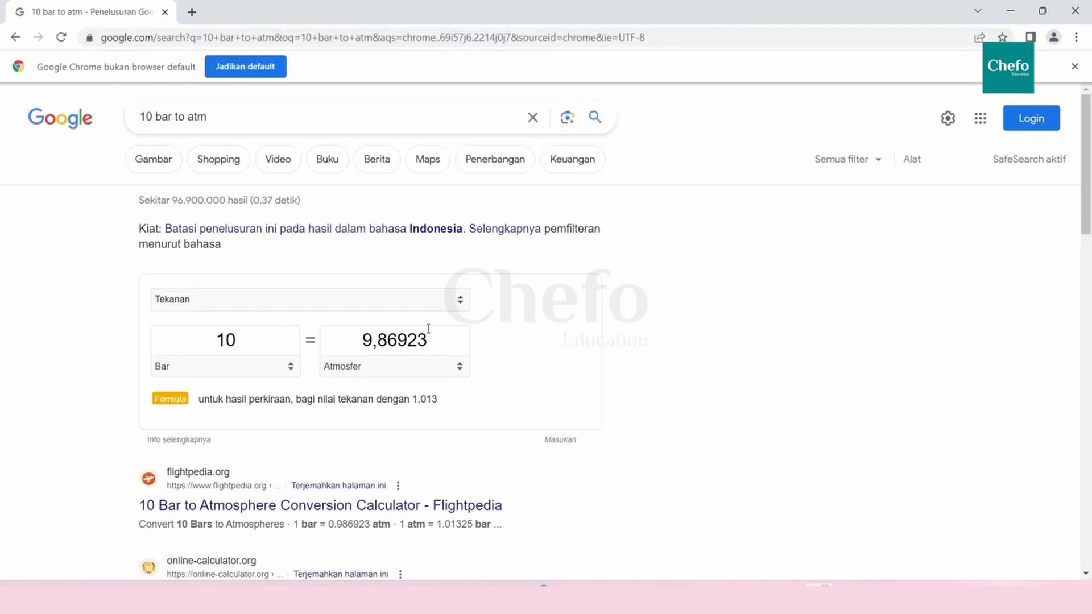
{"action": "mouse_move", "coordinate": [756, 597]}
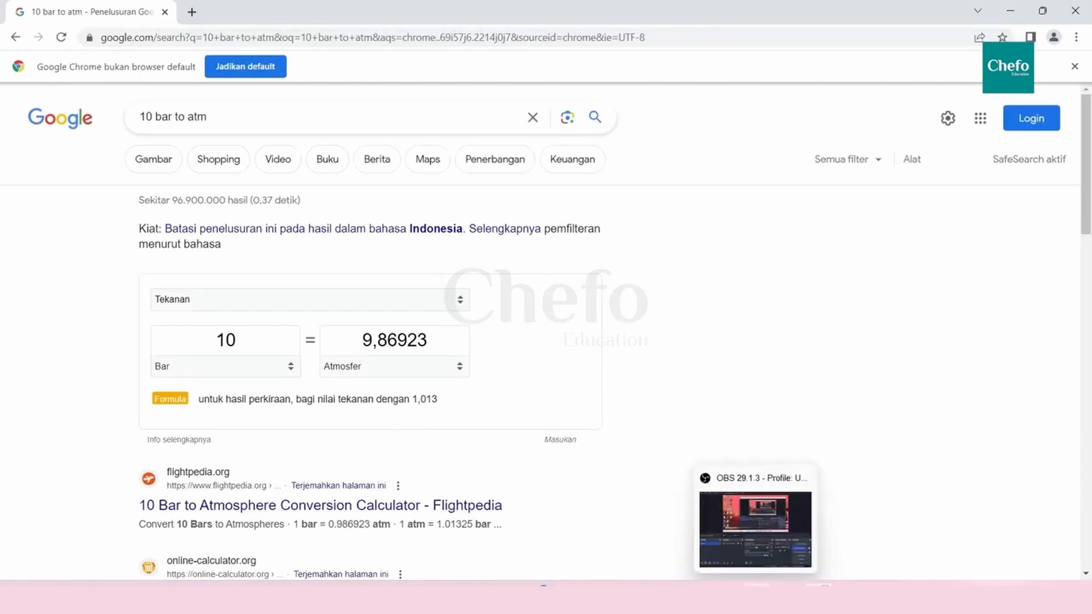
{"action": "mouse_move", "coordinate": [661, 597]}
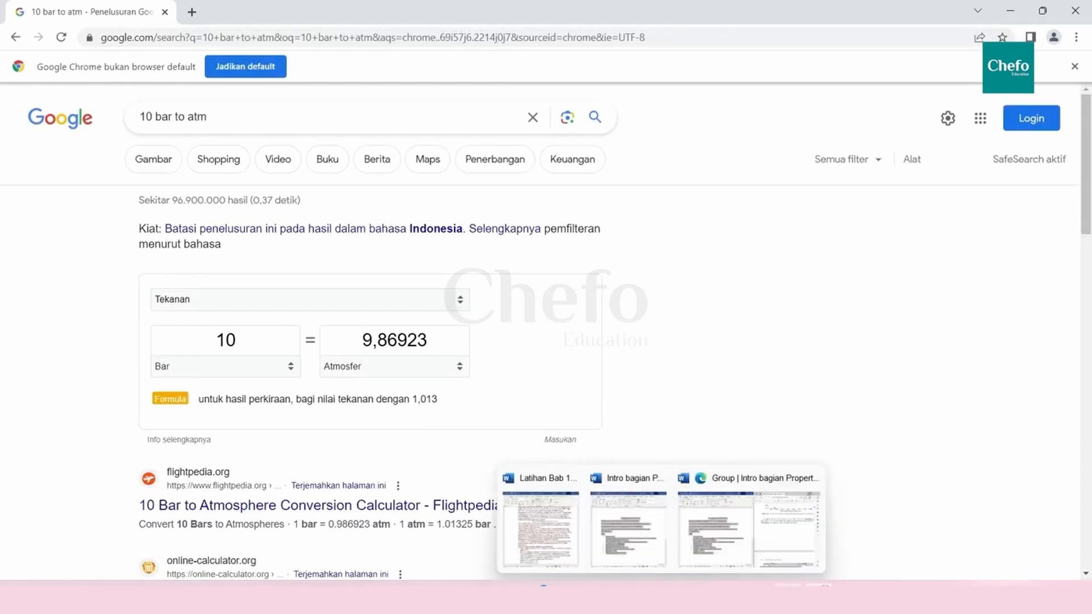
Step: Switch to Aspen Plus, reexamine the property method selection flowchart in Photos, and return to Aspen Plus
{"action": "left_click", "coordinate": [782, 529]}
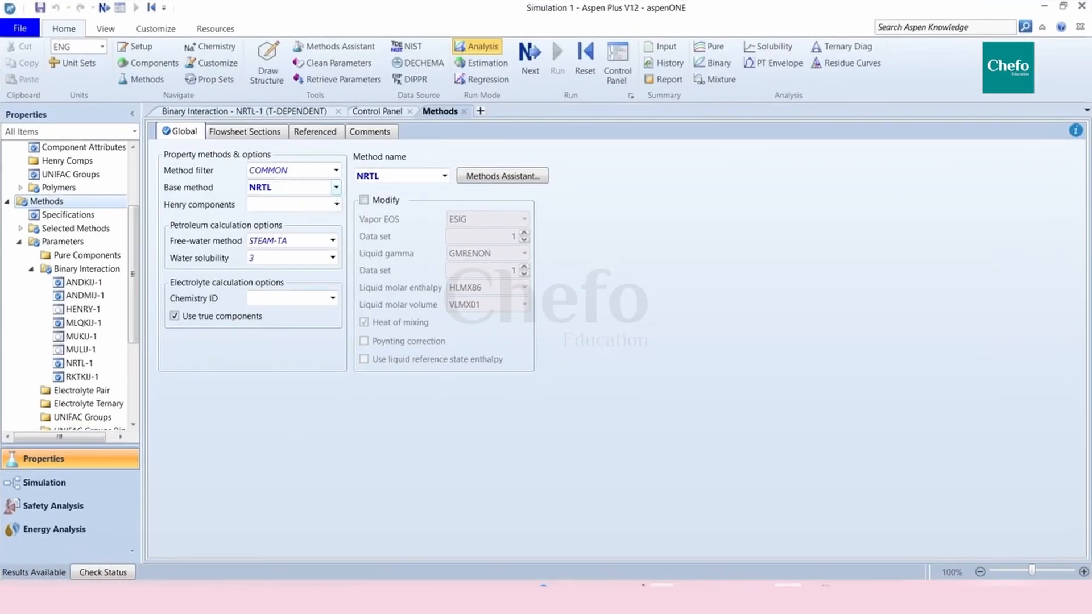
{"action": "left_click", "coordinate": [725, 523]}
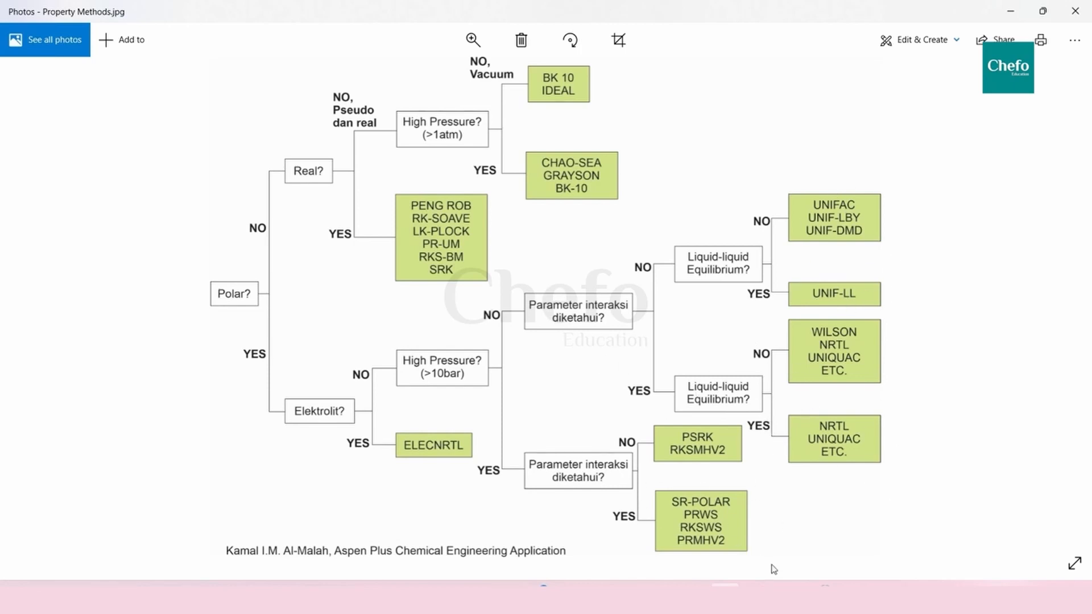
{"action": "left_click", "coordinate": [756, 512]}
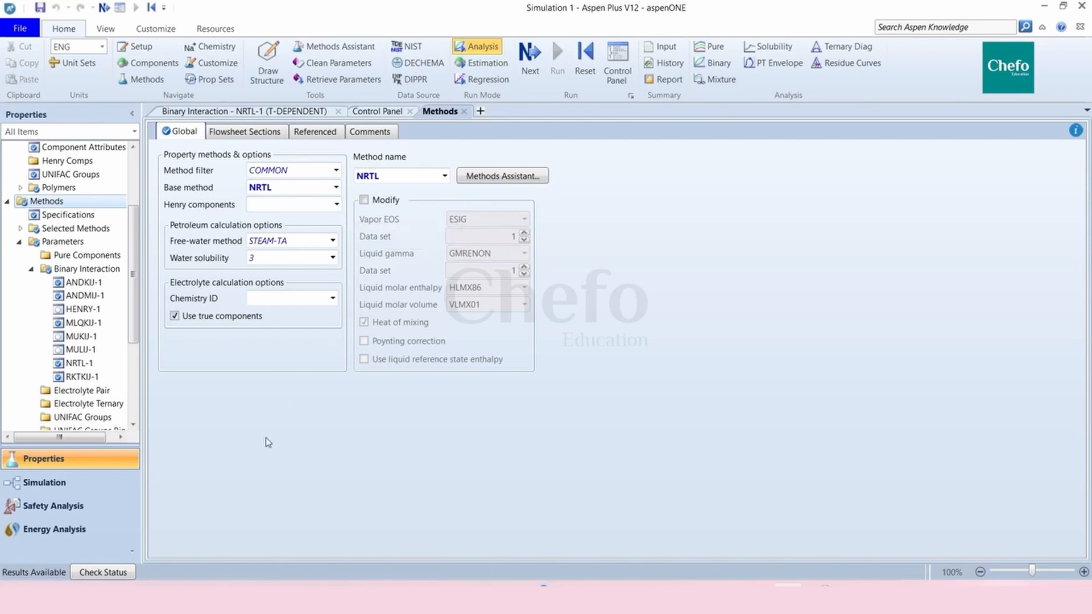
Step: Proceed to the next required input step to complete the properties setup, and open the Control Panel messages
{"action": "left_click", "coordinate": [540, 73]}
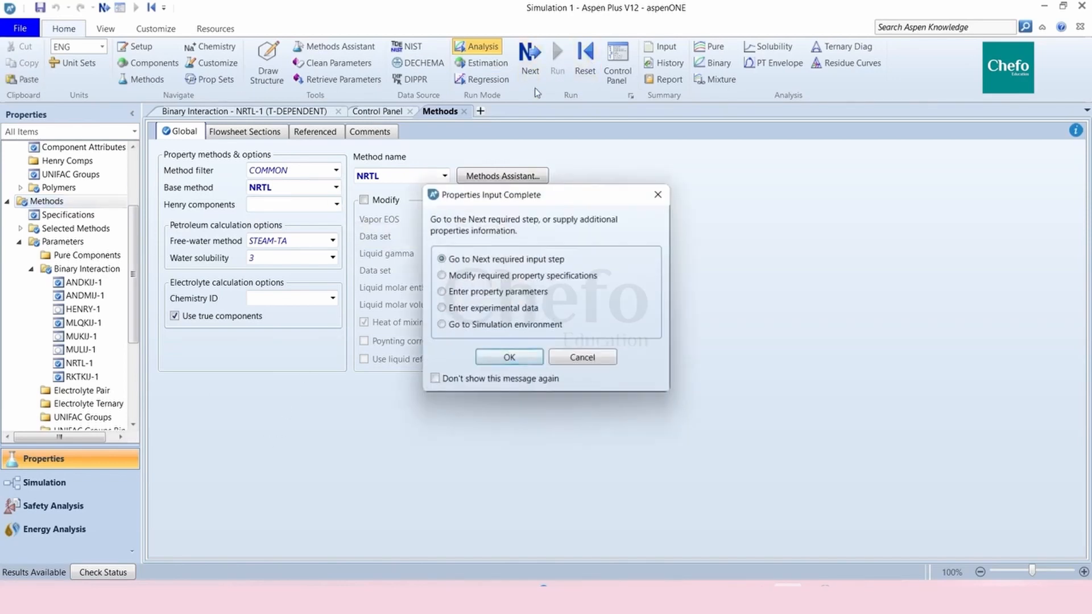
{"action": "left_click", "coordinate": [519, 362]}
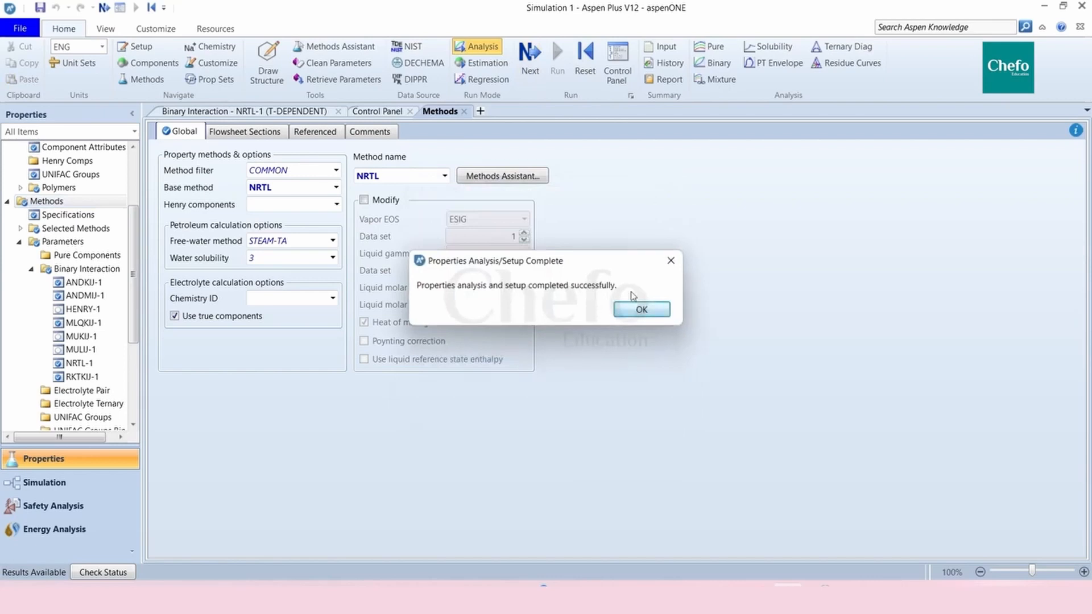
{"action": "left_click", "coordinate": [657, 318]}
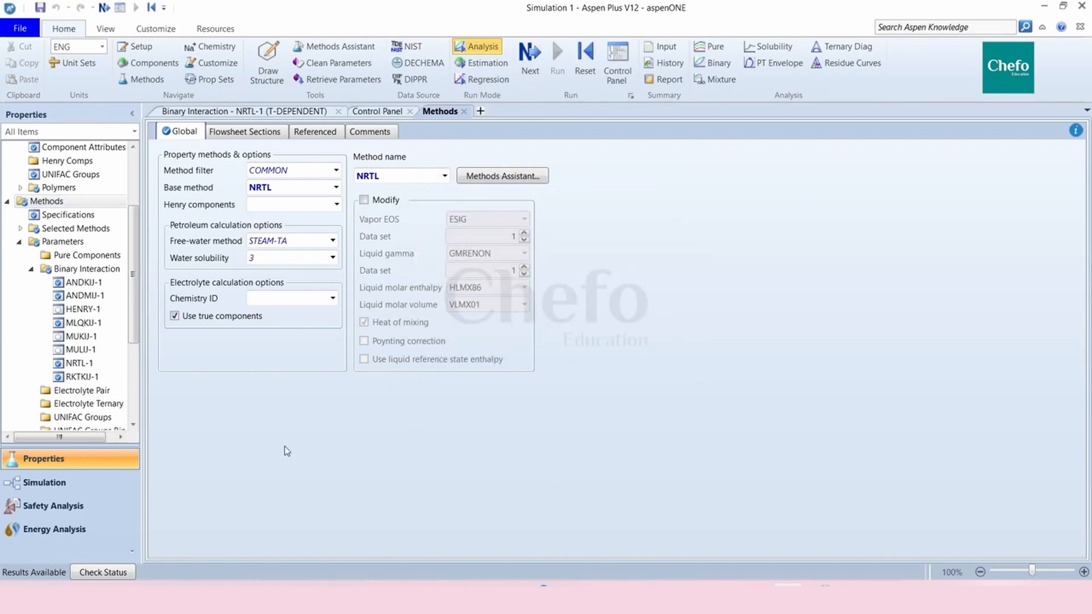
{"action": "left_click", "coordinate": [376, 111]}
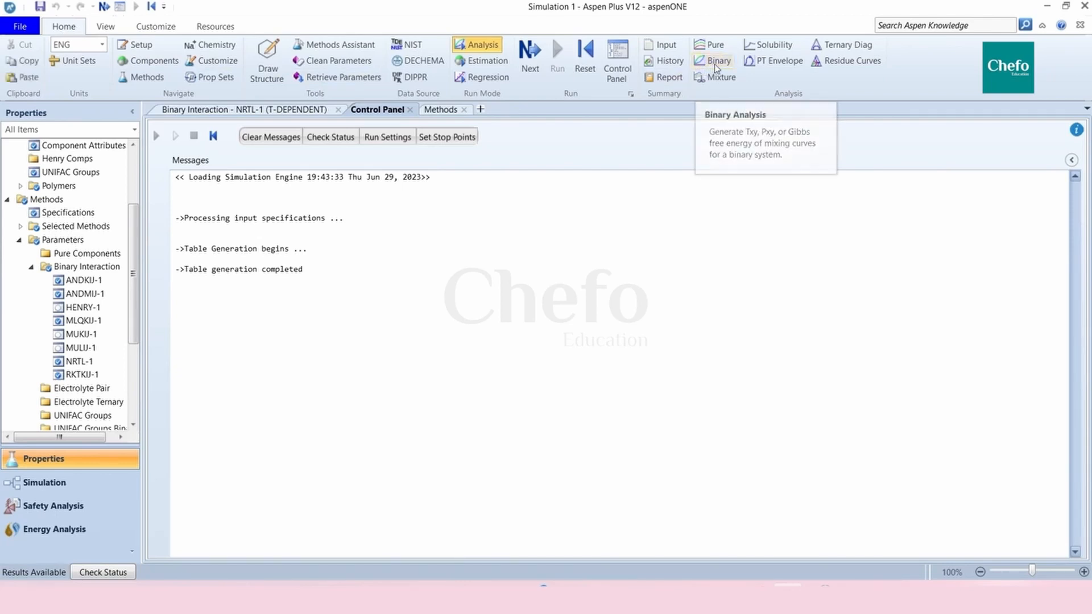
Step: Create a binary analysis for WATER and ETHAN-01, varying ETHAN-01, with Pxy as the analysis type
{"action": "left_click", "coordinate": [715, 65]}
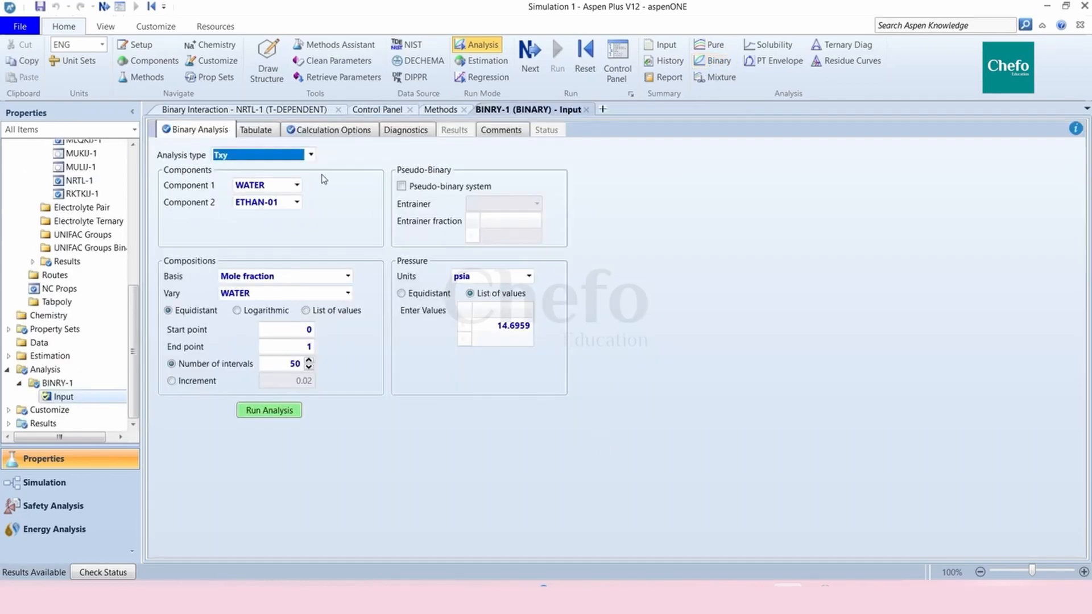
{"action": "left_click", "coordinate": [347, 293]}
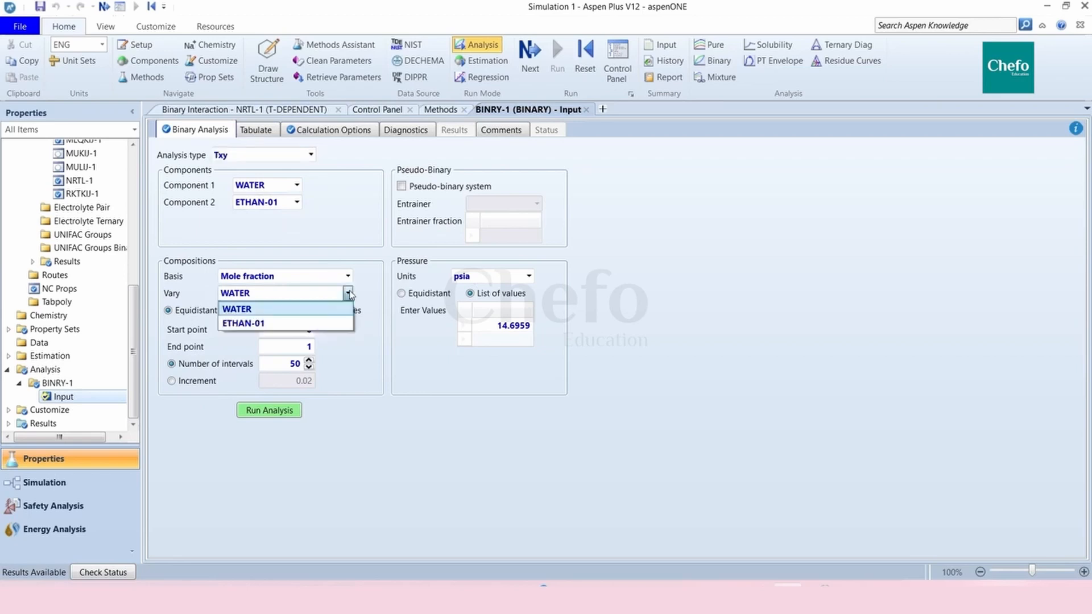
{"action": "left_click", "coordinate": [316, 319]}
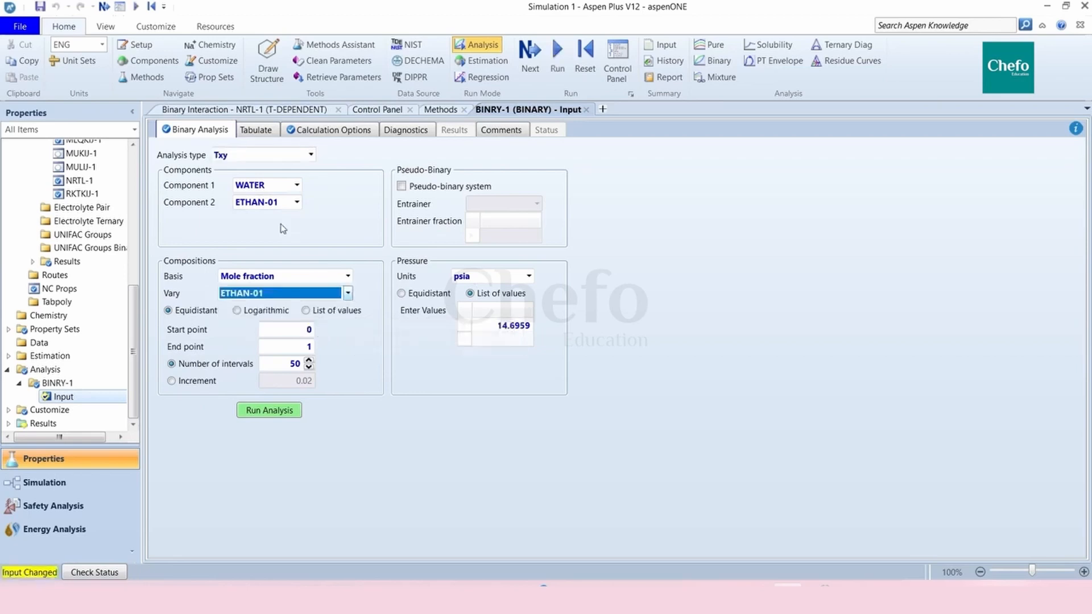
{"action": "left_click", "coordinate": [310, 156]}
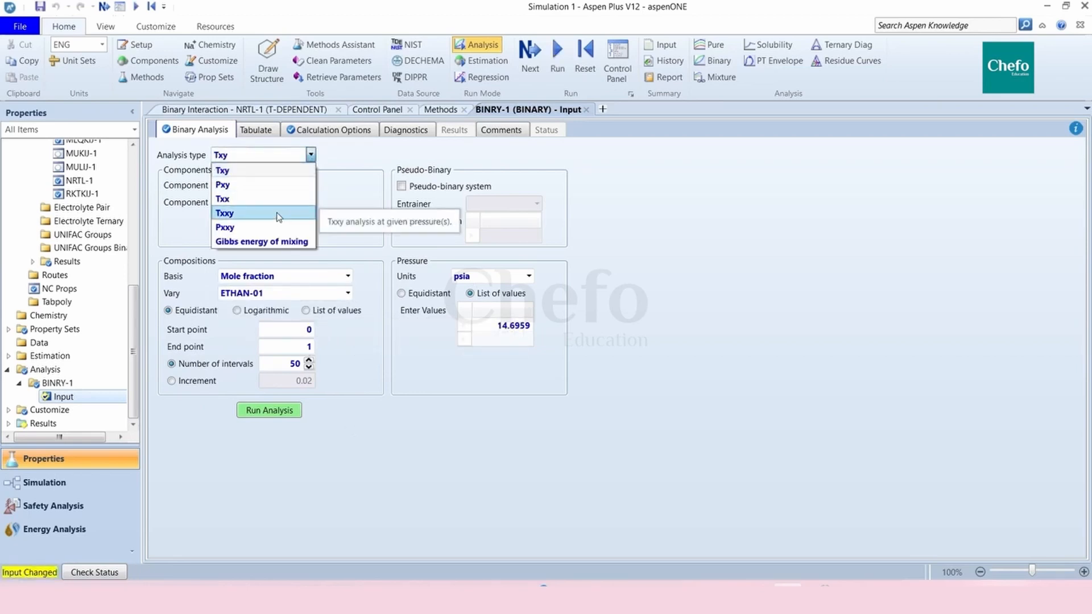
{"action": "left_click", "coordinate": [251, 184]}
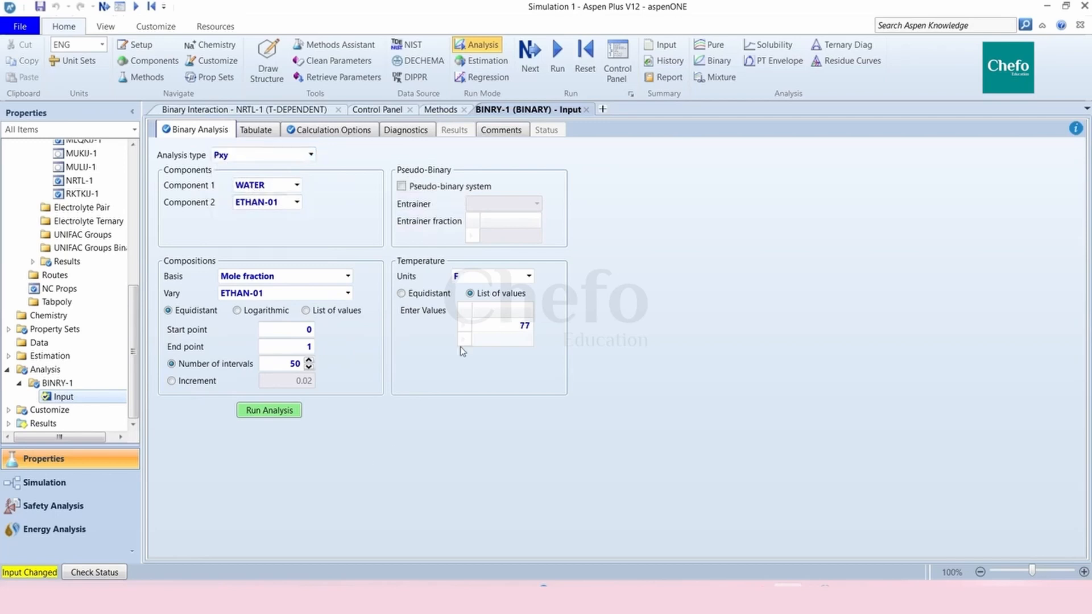
Step: Set the WATER/ETHAN-01 analysis temperature to 25 C, check its calculation options, and run the analysis
{"action": "left_click", "coordinate": [516, 278]}
{"action": "left_click", "coordinate": [526, 277]}
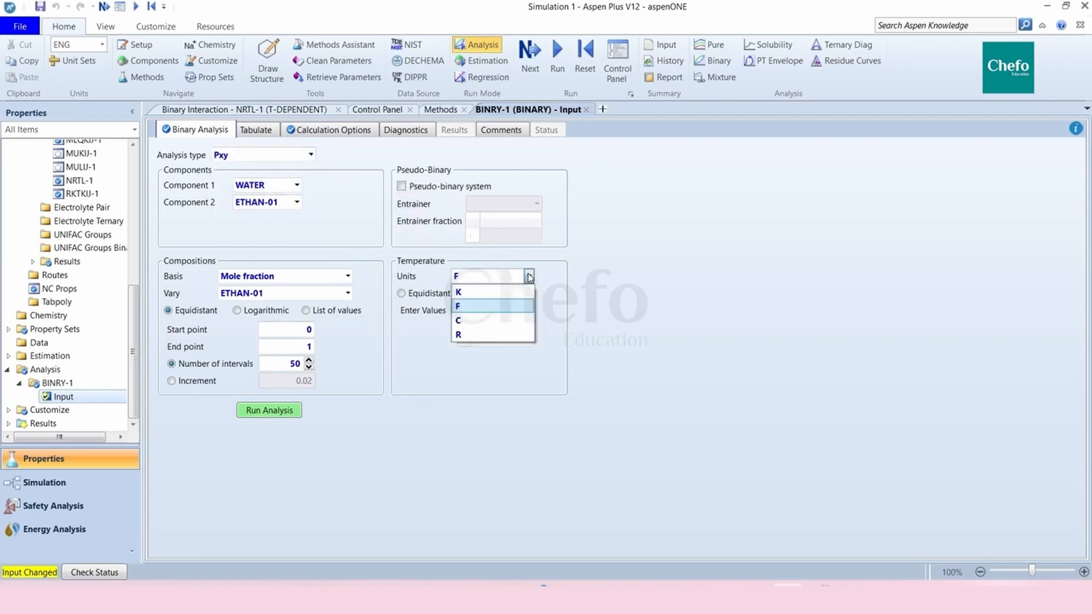
{"action": "left_click", "coordinate": [466, 321]}
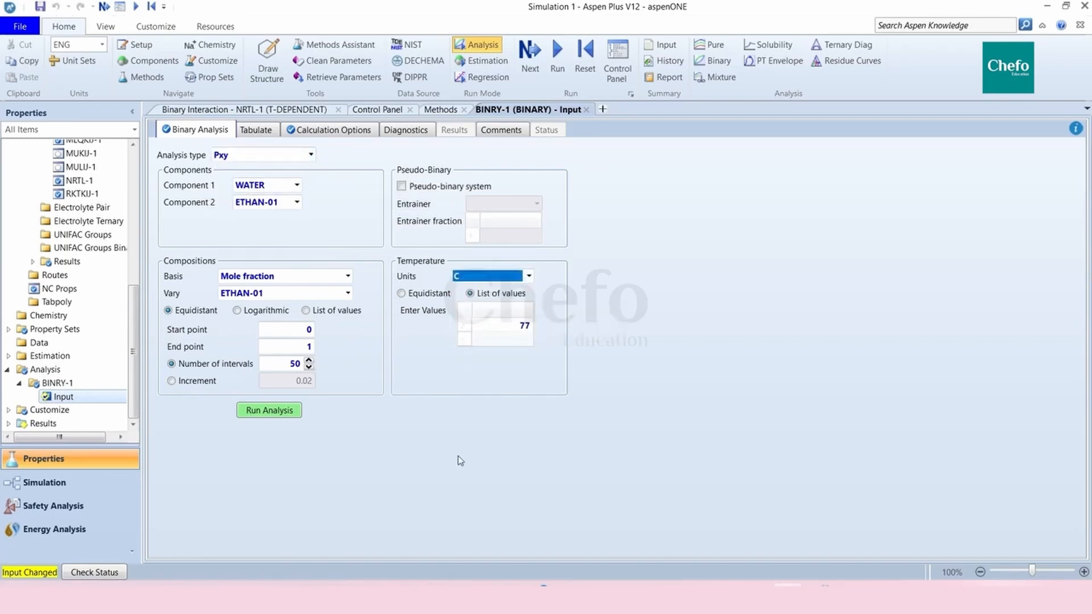
{"action": "left_click", "coordinate": [526, 326]}
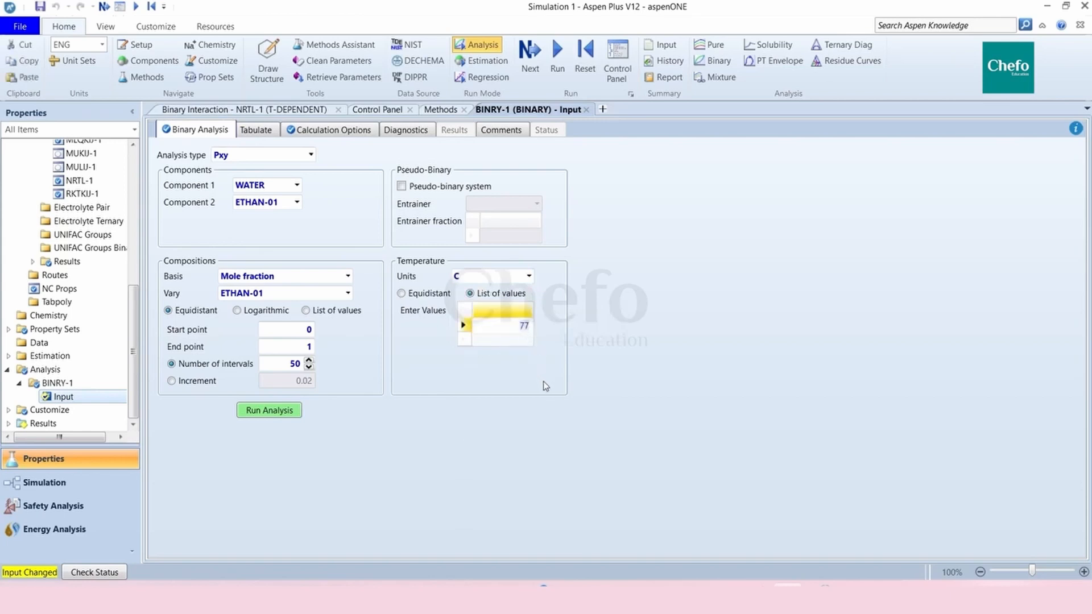
{"action": "type", "text": "25"}
{"action": "left_click", "coordinate": [316, 131]}
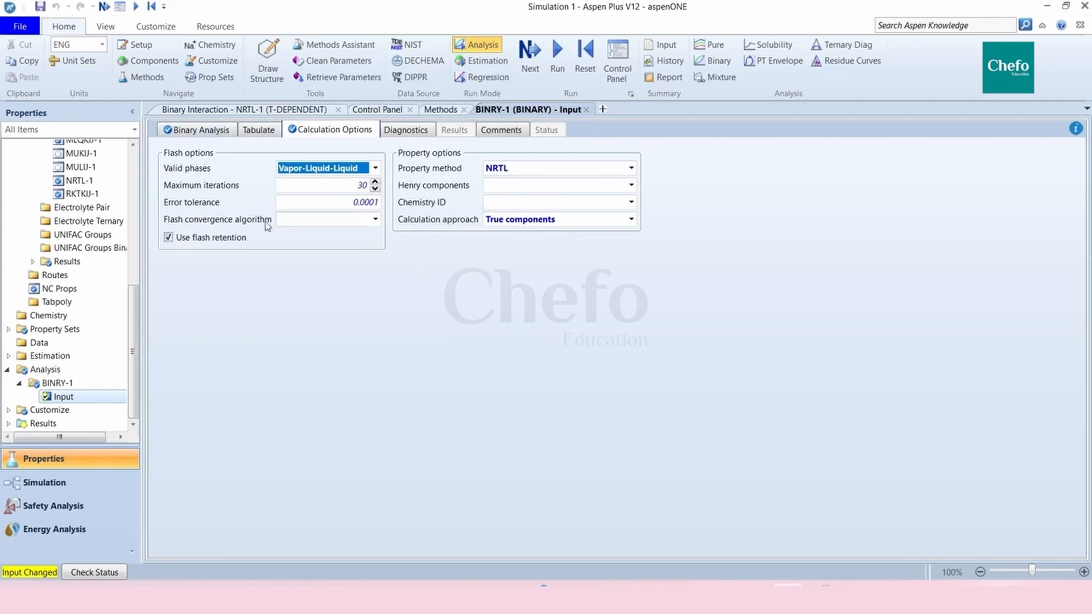
{"action": "left_click", "coordinate": [200, 133]}
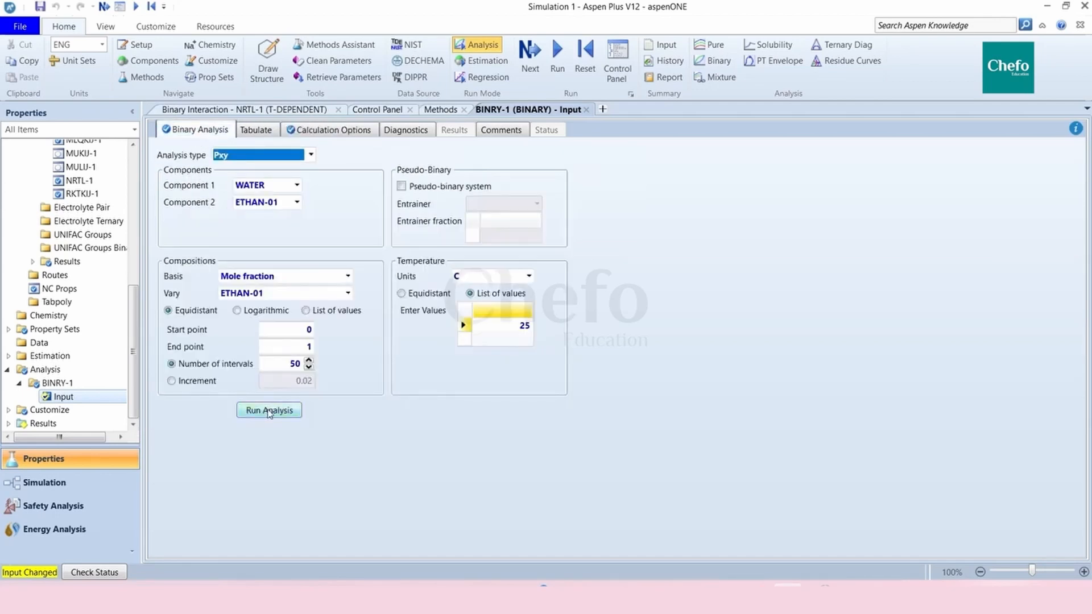
{"action": "left_click", "coordinate": [268, 411]}
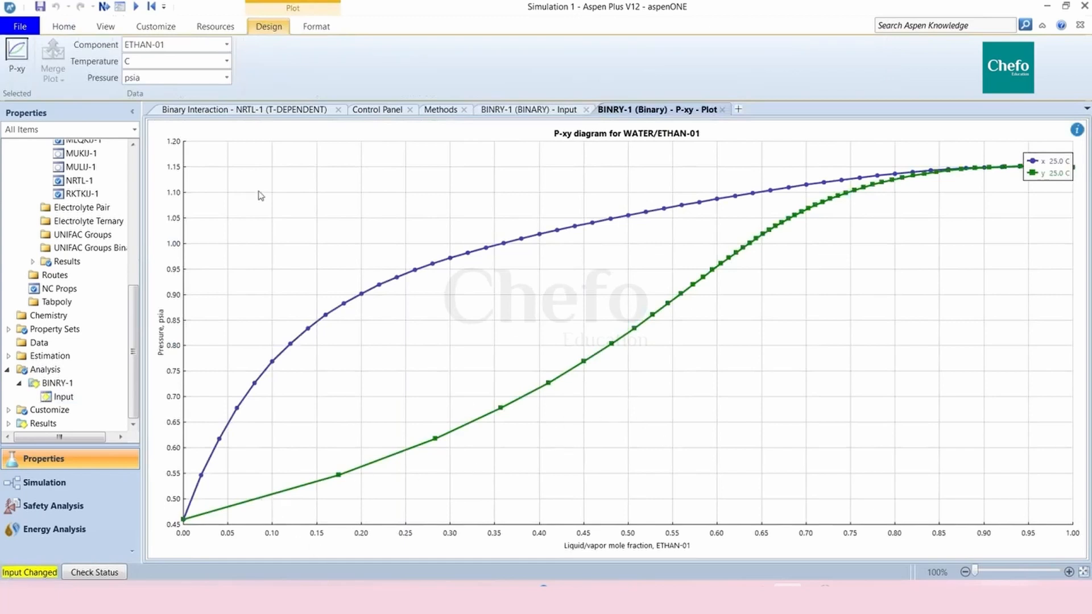
Step: Change the P-xy plot's pressure unit to atm and show the tracker for reading points on the curves
{"action": "left_click", "coordinate": [223, 80]}
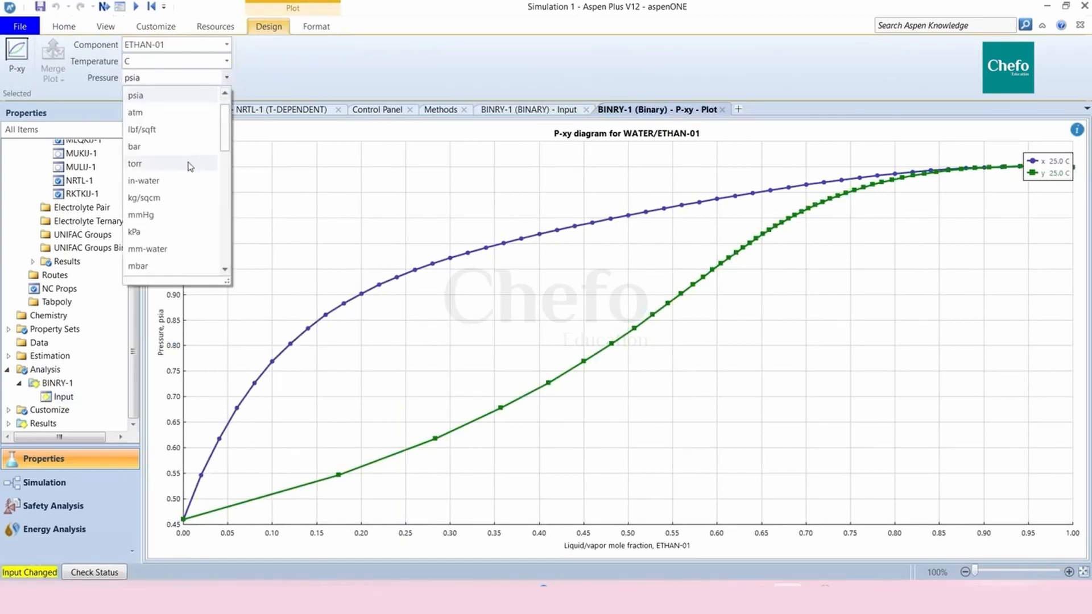
{"action": "left_click", "coordinate": [171, 114]}
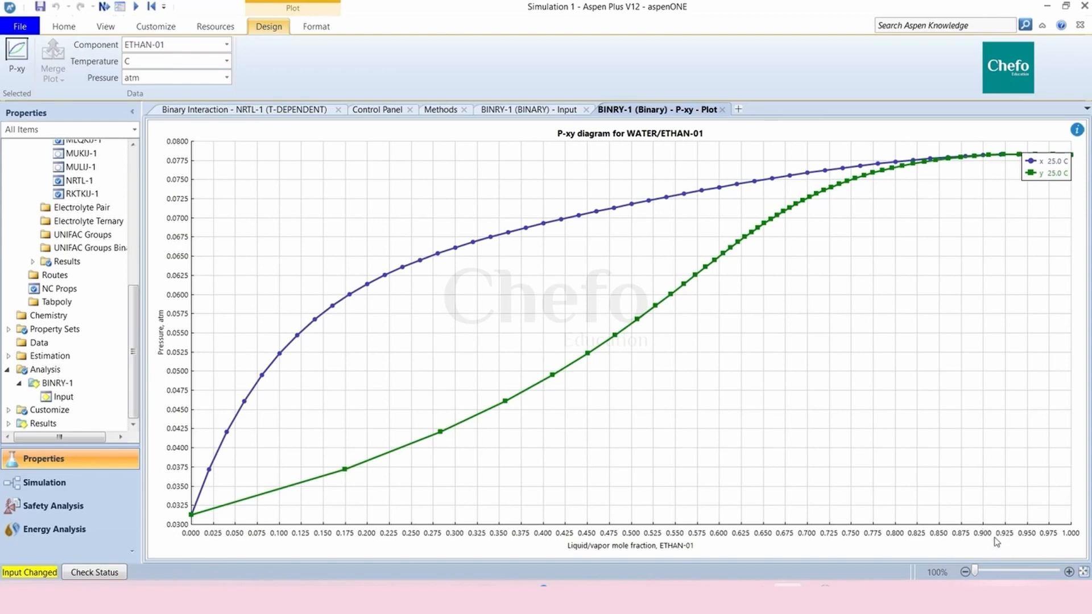
{"action": "right_click", "coordinate": [979, 328]}
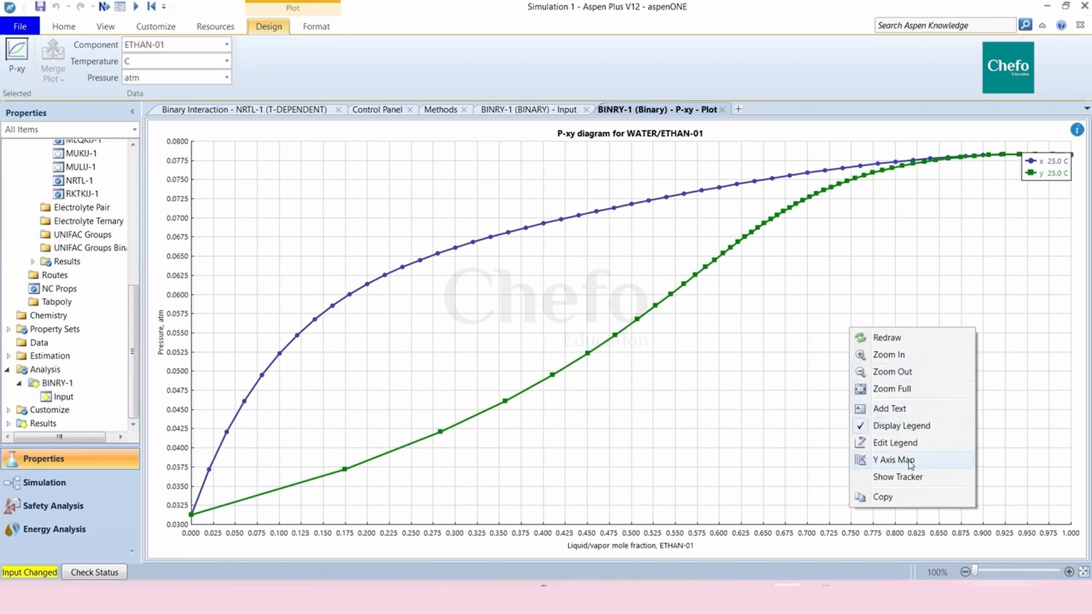
{"action": "left_click", "coordinate": [913, 479]}
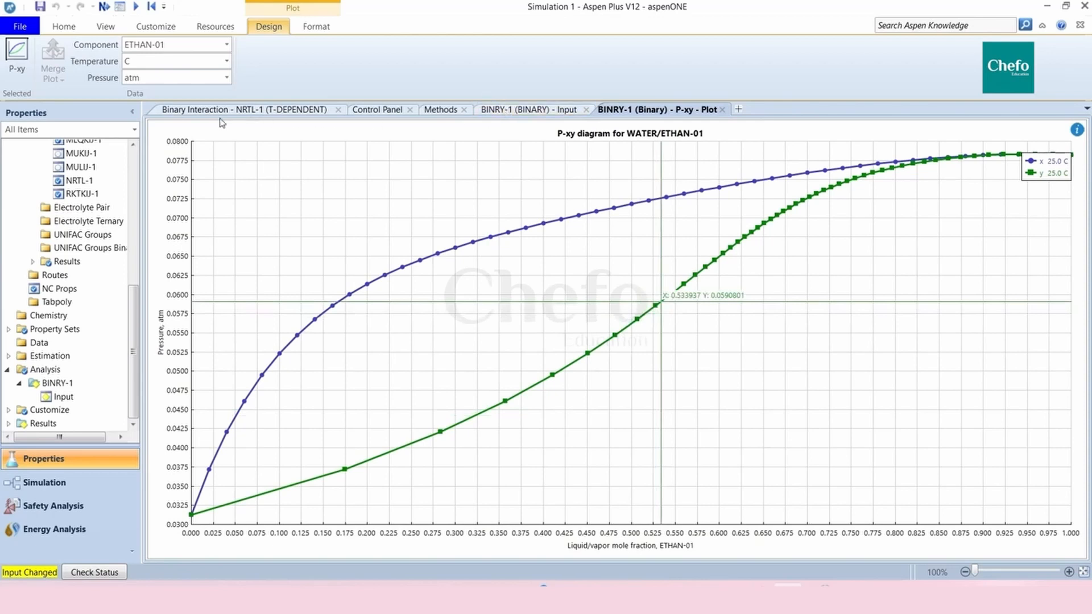
Step: Create a second binary analysis with METHY-01 as component 1 and 1-HEX-01 as component 2, varying 1-HEX-01
{"action": "left_click", "coordinate": [60, 372]}
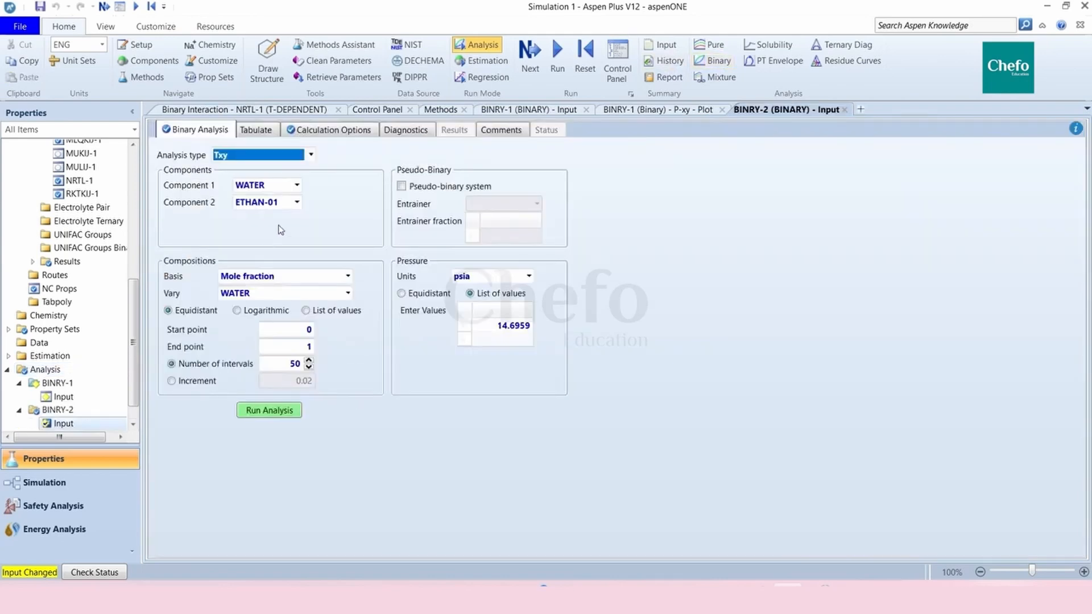
{"action": "left_click", "coordinate": [296, 185]}
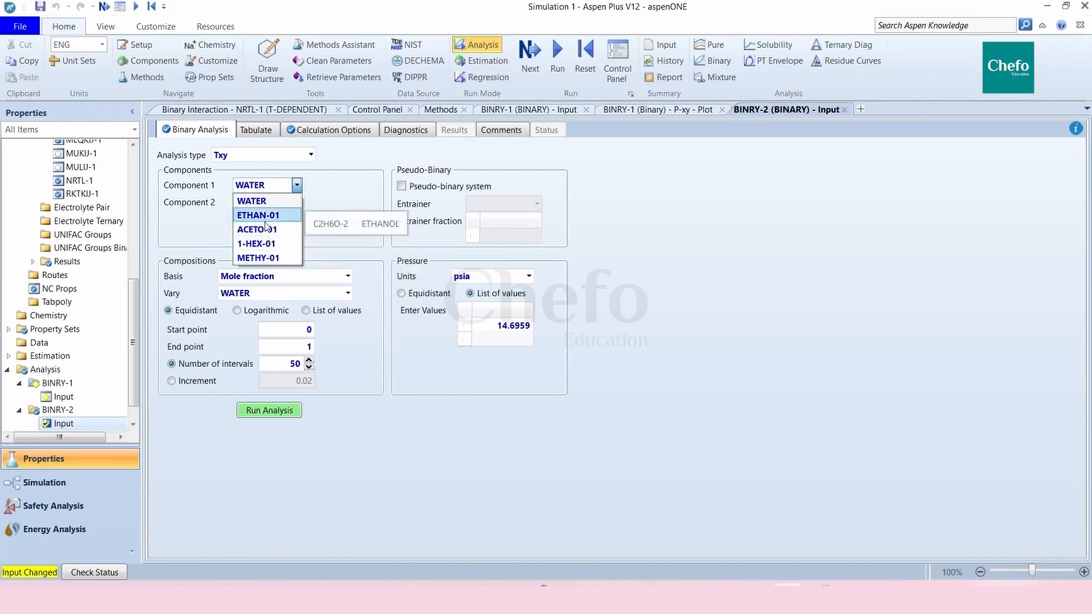
{"action": "left_click", "coordinate": [260, 258]}
{"action": "left_click", "coordinate": [296, 203]}
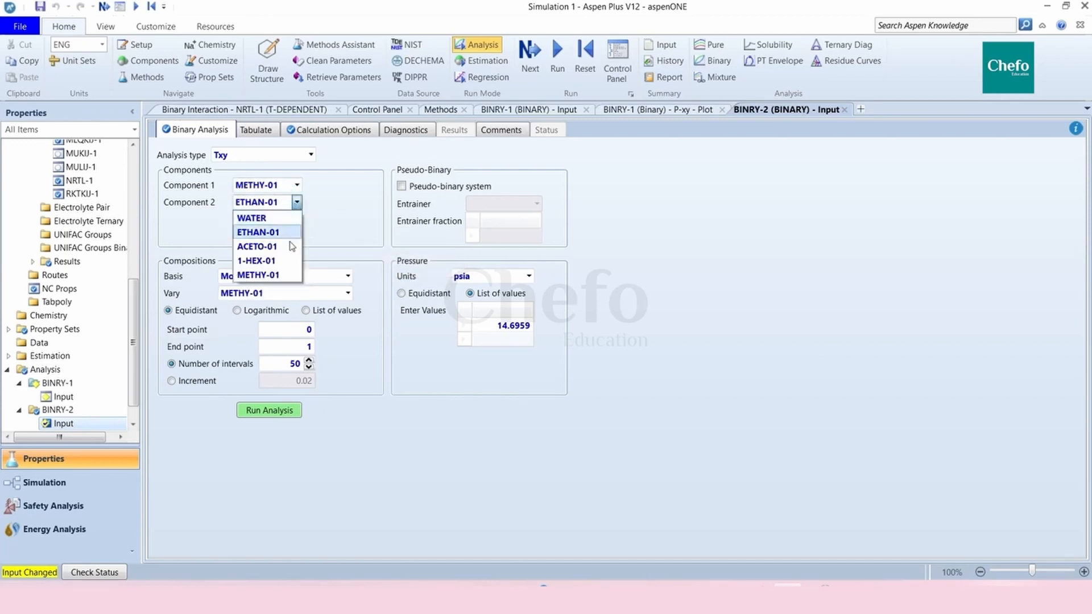
{"action": "left_click", "coordinate": [292, 261]}
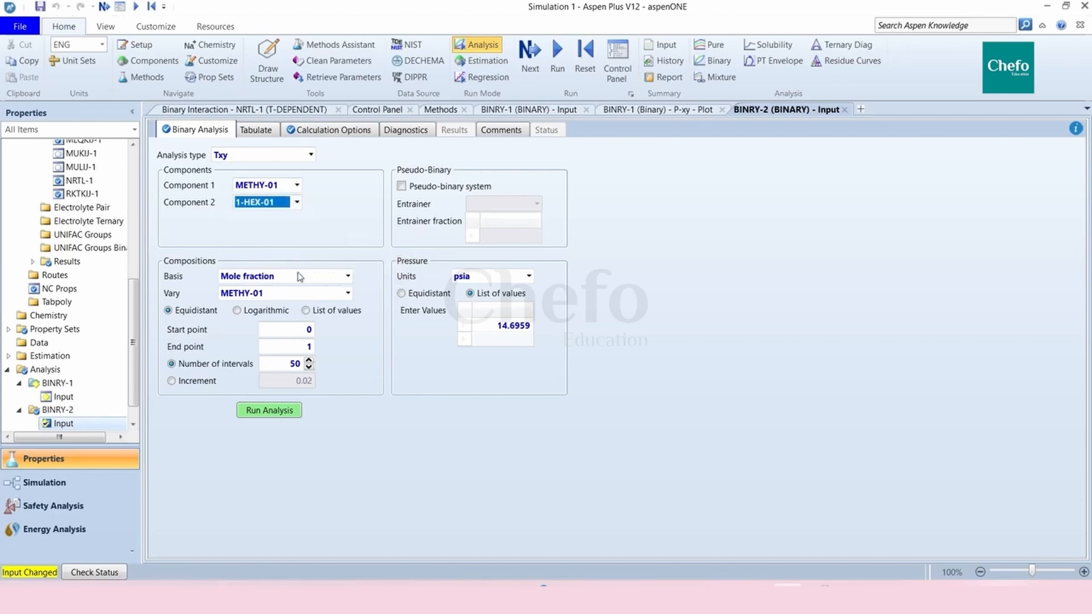
{"action": "left_click", "coordinate": [347, 293]}
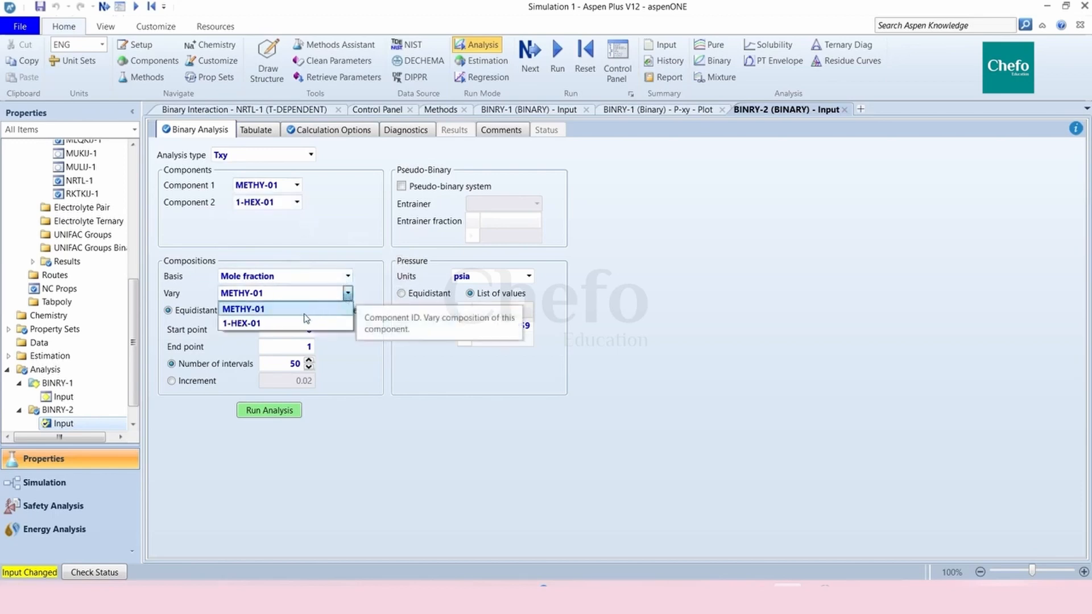
{"action": "left_click", "coordinate": [299, 322]}
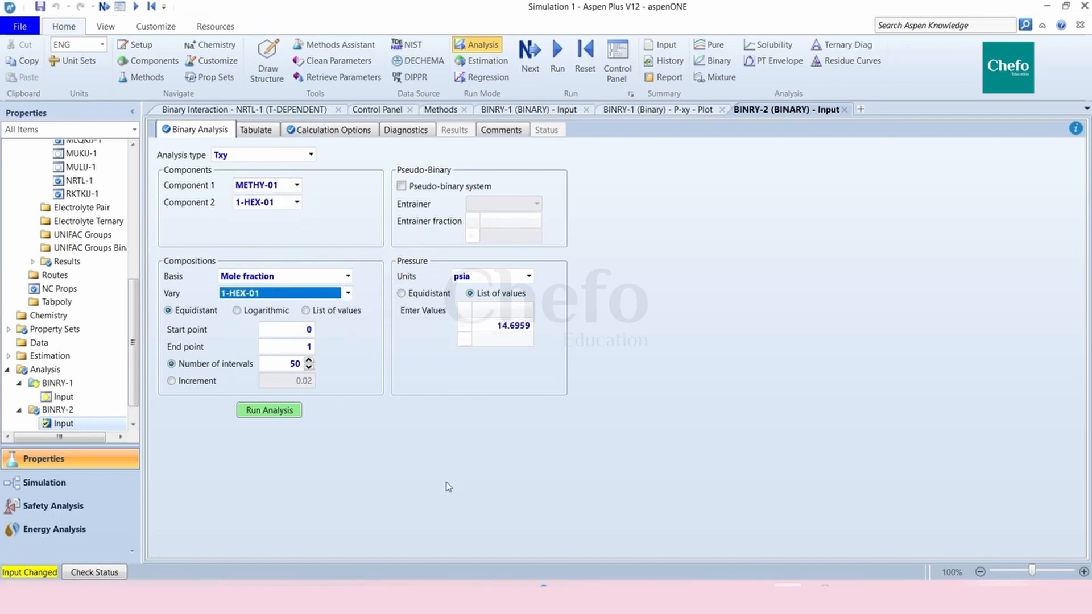
{"action": "left_click", "coordinate": [508, 278]}
{"action": "left_click", "coordinate": [528, 277]}
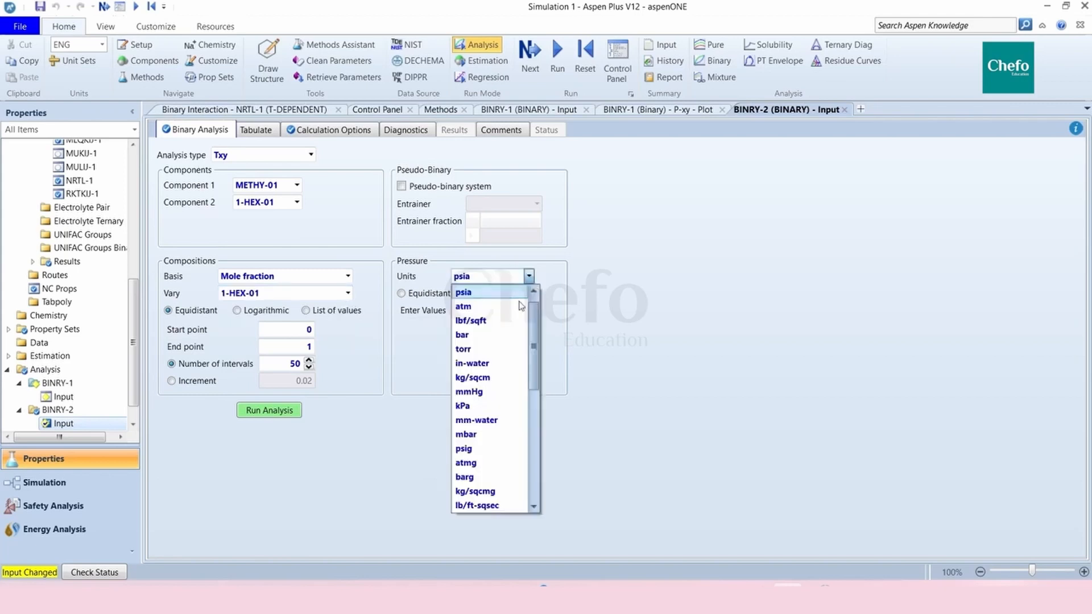
{"action": "left_click", "coordinate": [481, 305]}
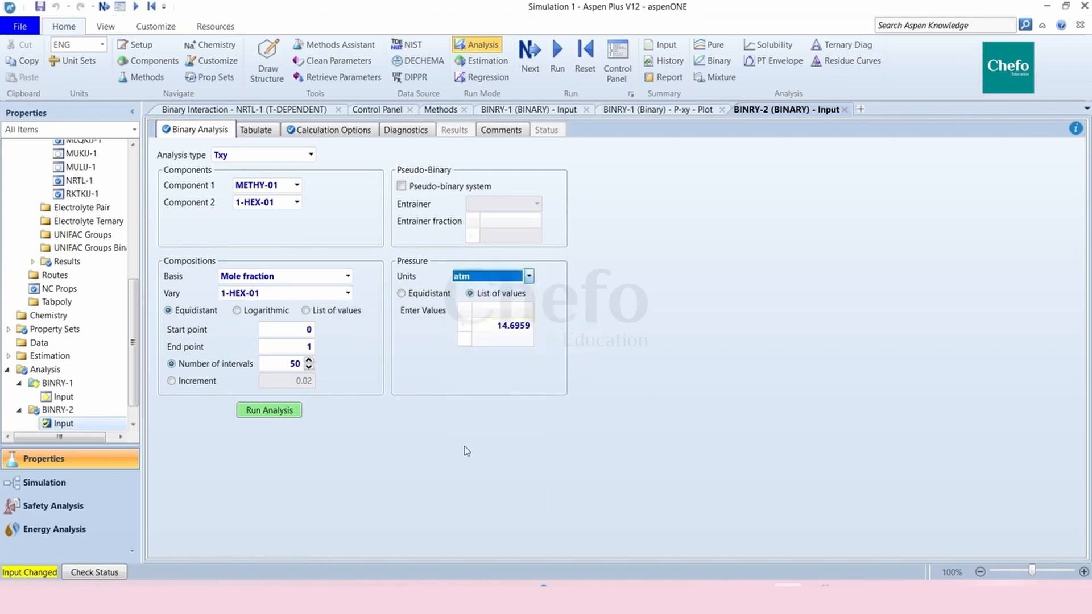
Step: Set the METHY-01/1-HEX-01 analysis type to Pxy with a temperature of 25 C, and check its calculation options
{"action": "left_click", "coordinate": [311, 155]}
{"action": "left_click", "coordinate": [256, 192]}
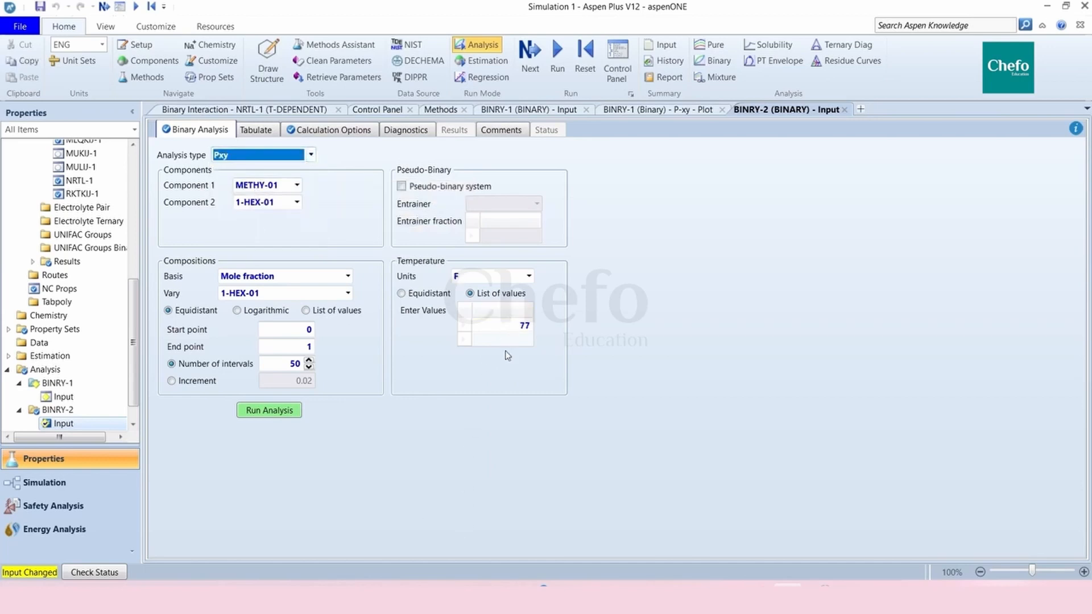
{"action": "left_click", "coordinate": [508, 277]}
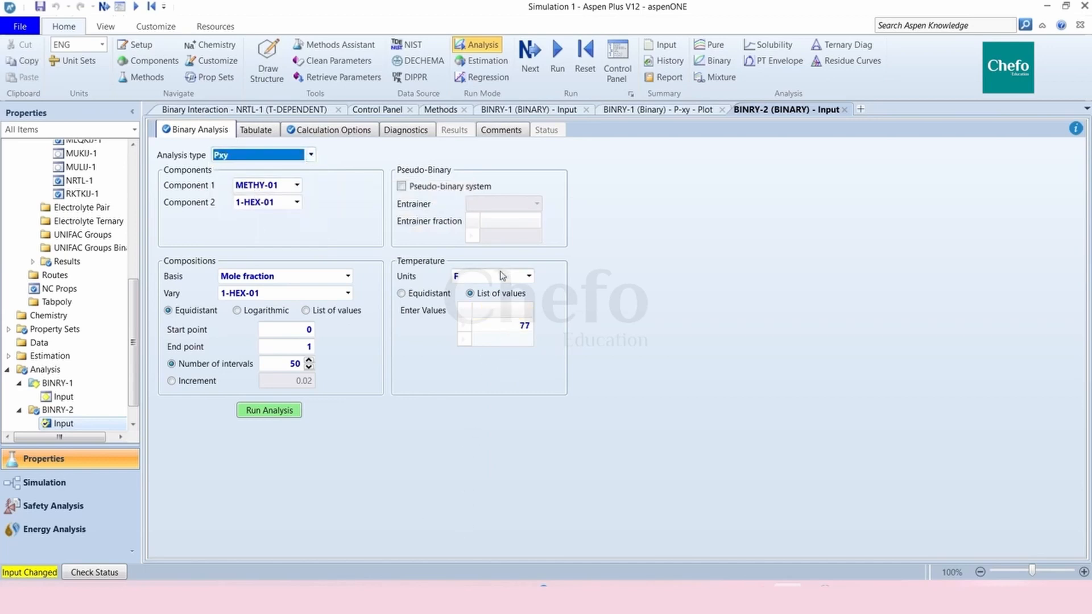
{"action": "left_click", "coordinate": [529, 277]}
{"action": "left_click", "coordinate": [515, 308]}
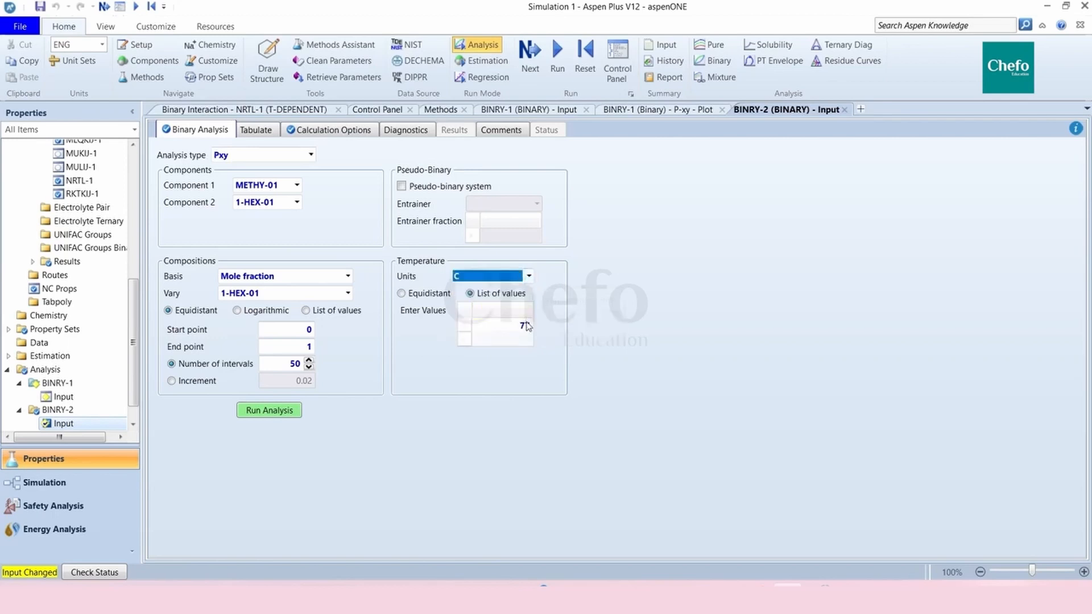
{"action": "left_click", "coordinate": [526, 327]}
{"action": "type", "text": "25"}
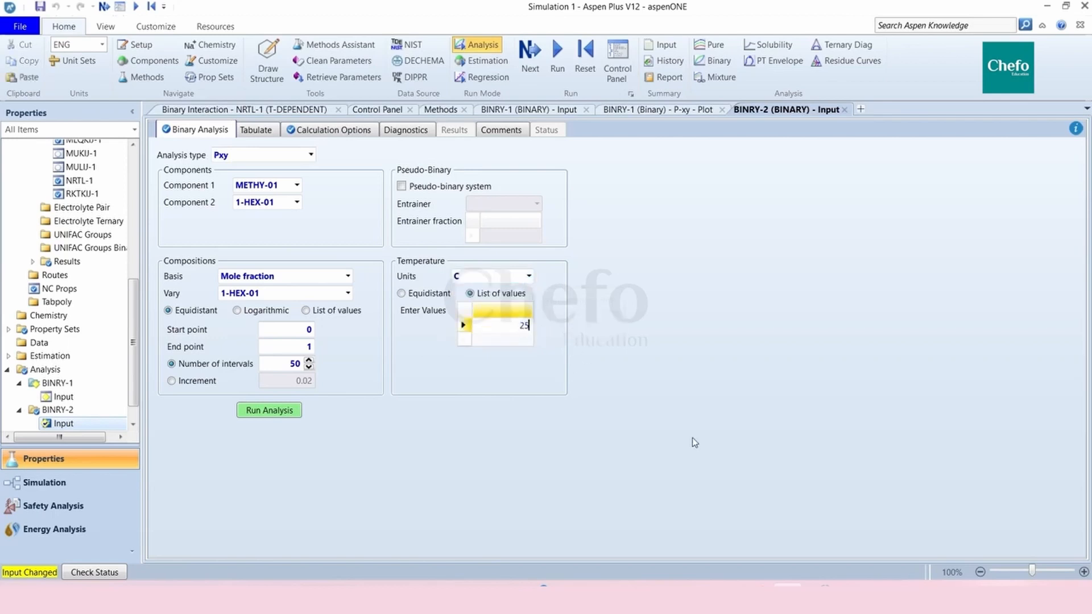
{"action": "left_click", "coordinate": [338, 130]}
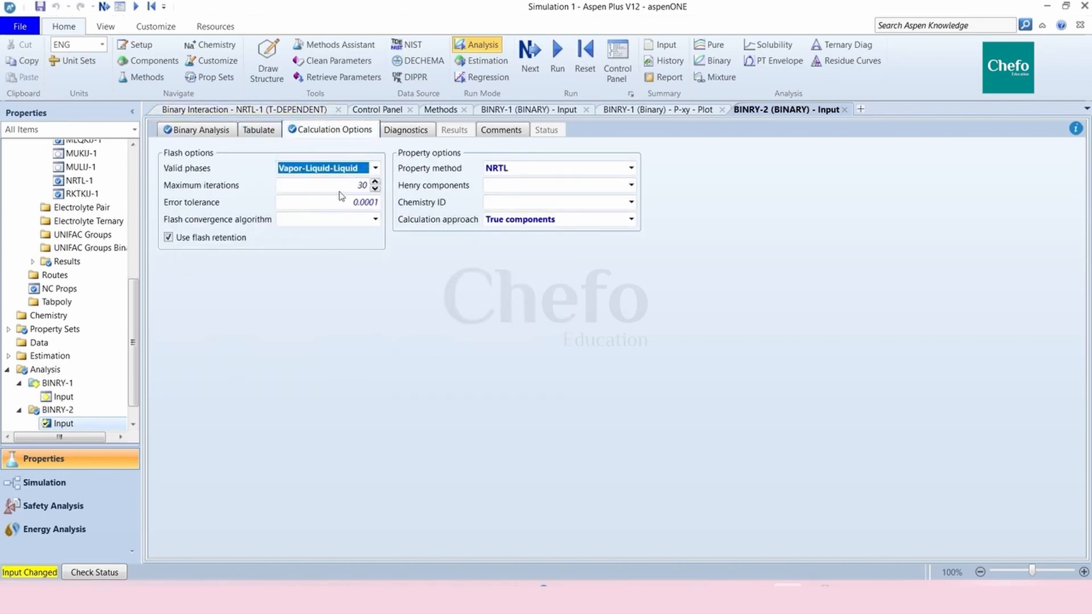
Step: Run the METHY-01/1-HEX-01 Pxy analysis with its plot legend moved clear of the curves, and revisit the WATER/ETHAN-01 P-xy plot
{"action": "left_click", "coordinate": [190, 128]}
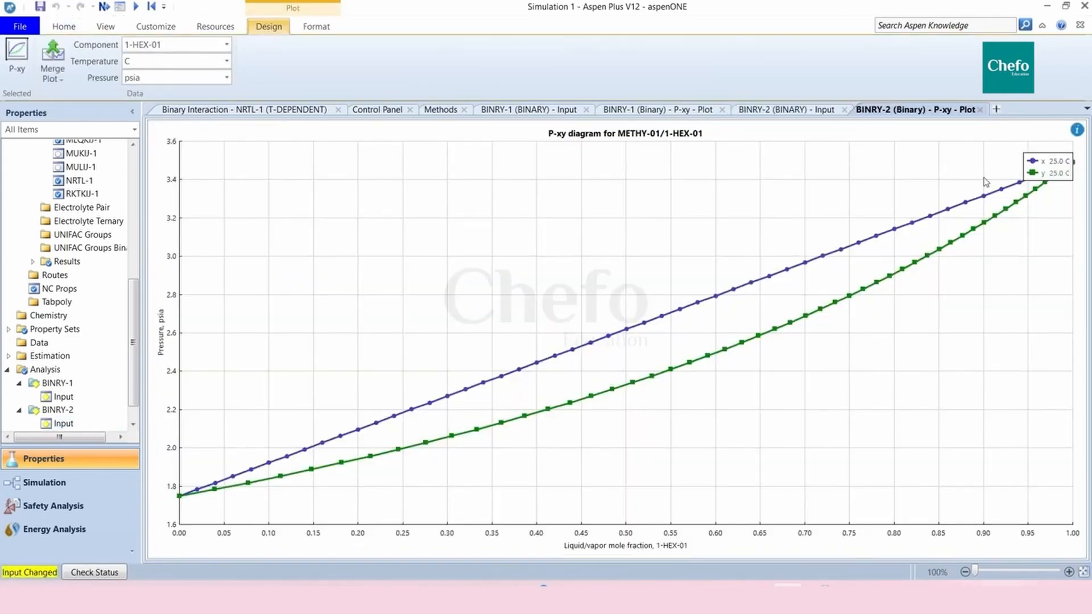
{"action": "left_click_drag", "start_coordinate": [1053, 170], "coordinate": [776, 161]}
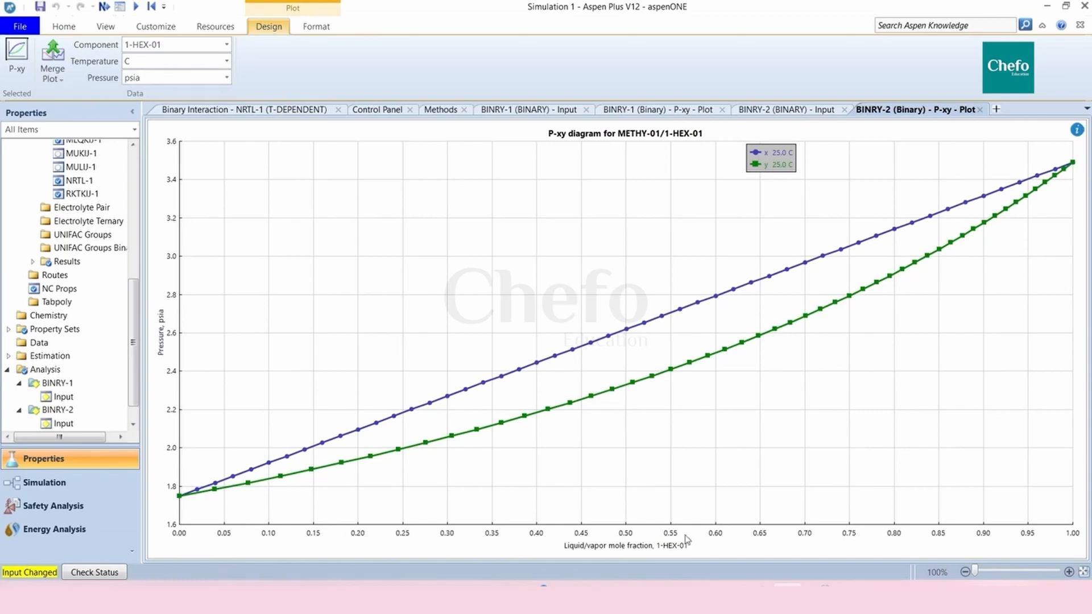
{"action": "left_click", "coordinate": [784, 109]}
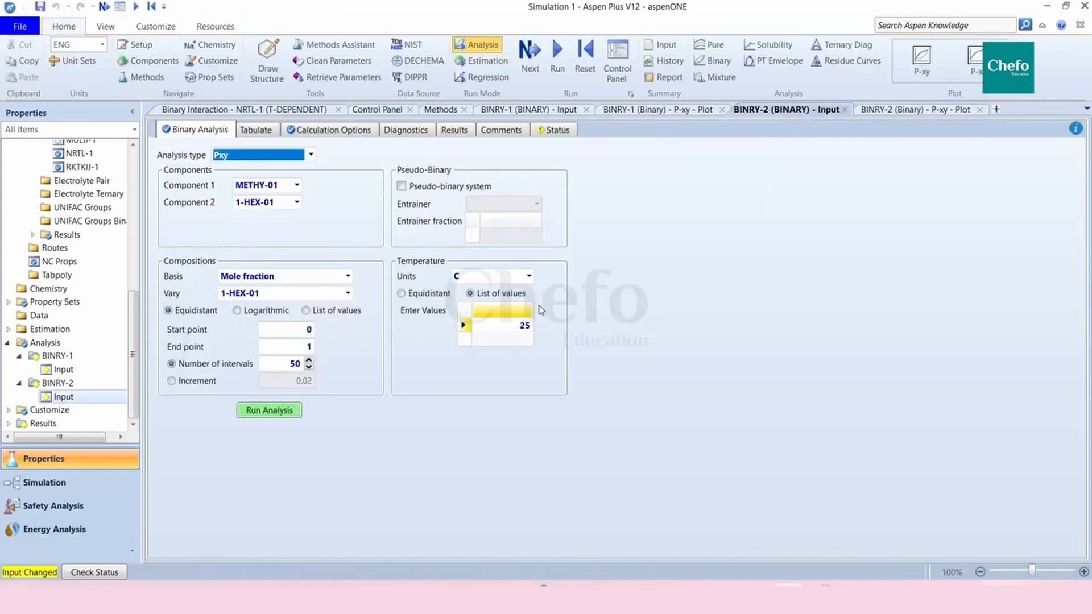
{"action": "left_click", "coordinate": [628, 110]}
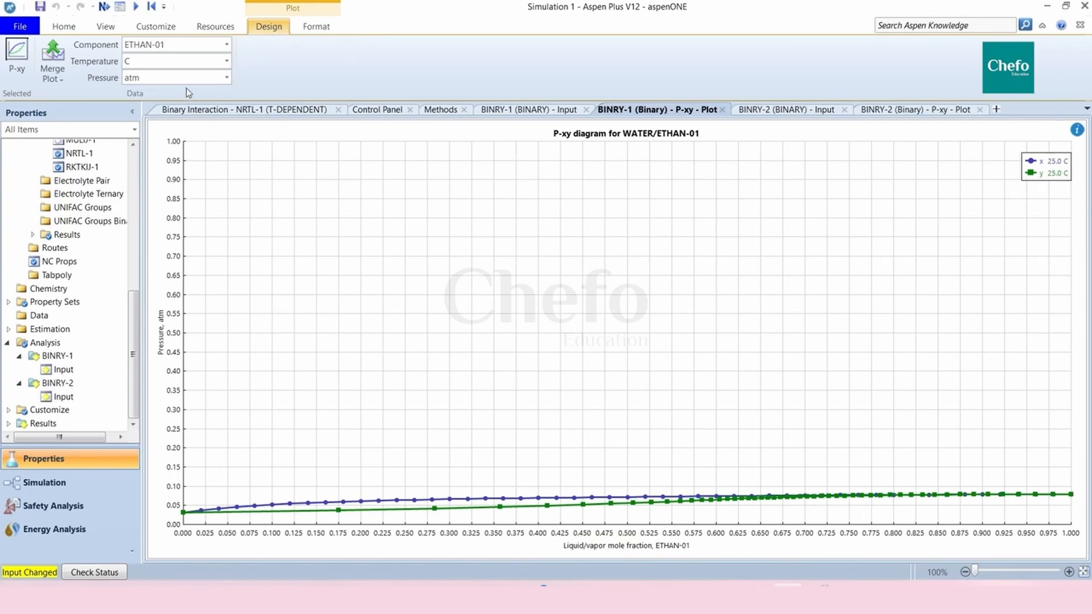
Step: Look through the Analysis and Estimation run modes and set the properties run mode to Regression
{"action": "left_click", "coordinate": [51, 28]}
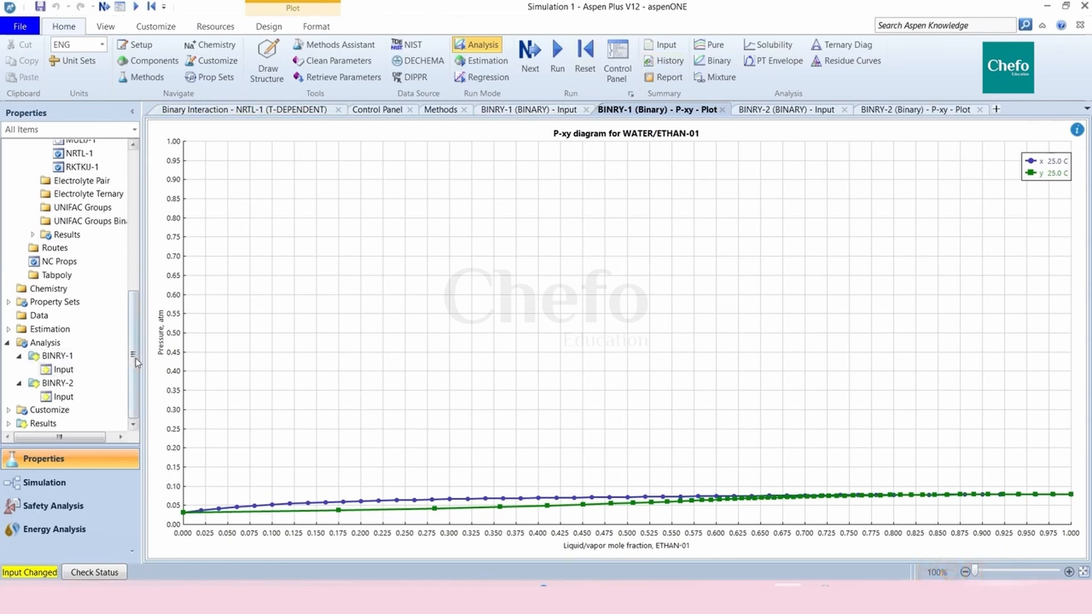
{"action": "left_click_drag", "start_coordinate": [135, 363], "coordinate": [135, 285]}
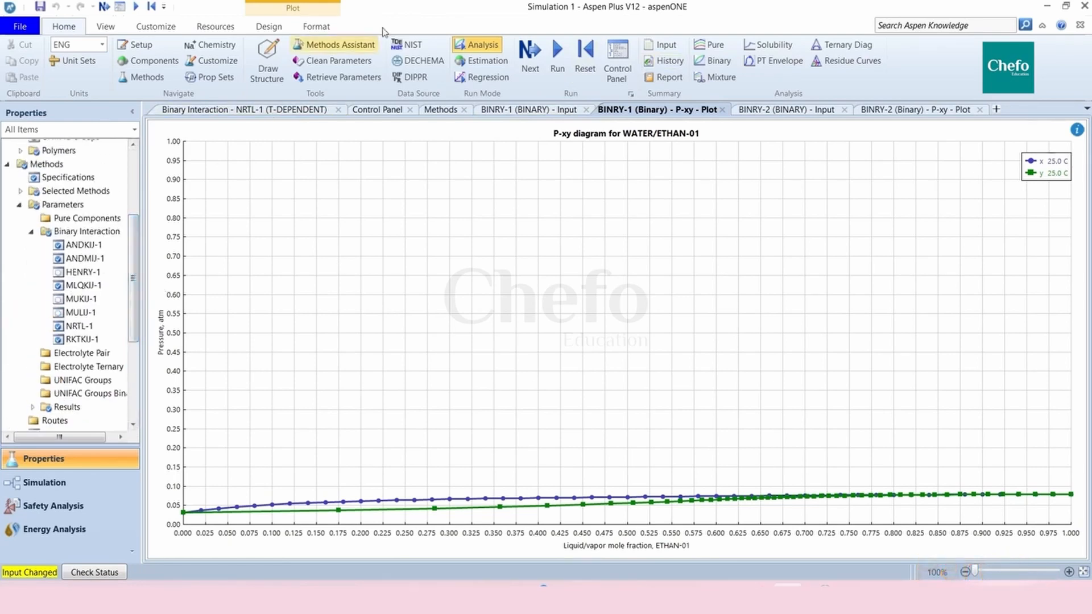
{"action": "left_click", "coordinate": [470, 47]}
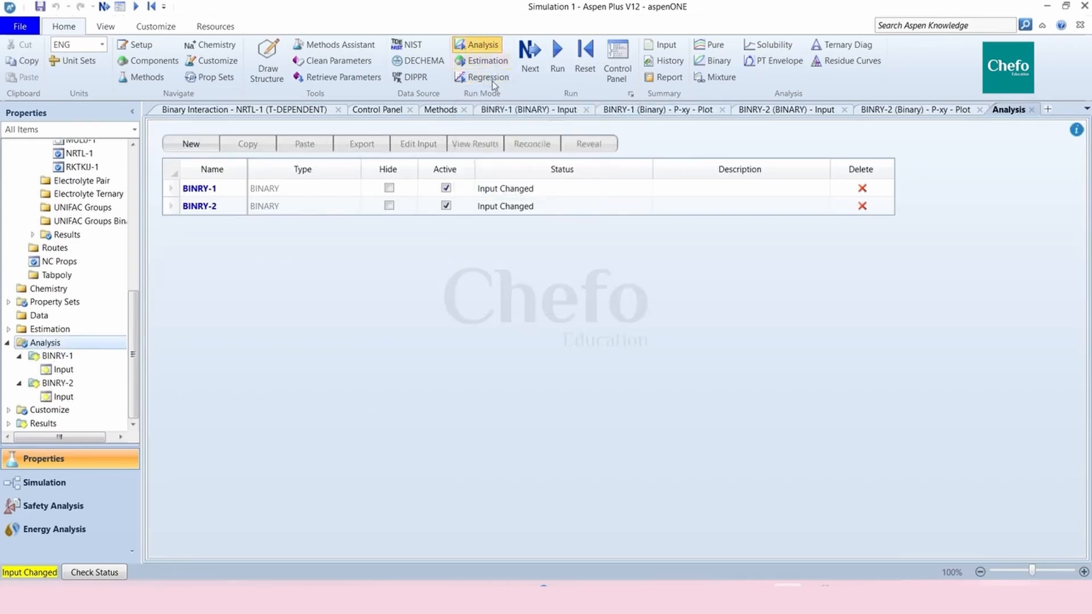
{"action": "left_click", "coordinate": [488, 60]}
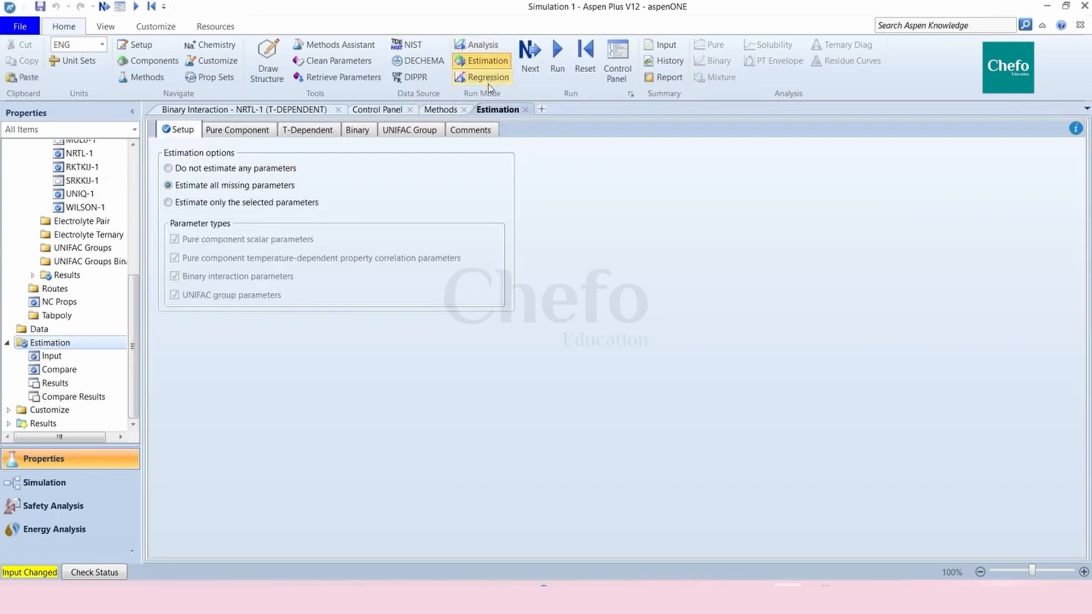
{"action": "left_click", "coordinate": [488, 82]}
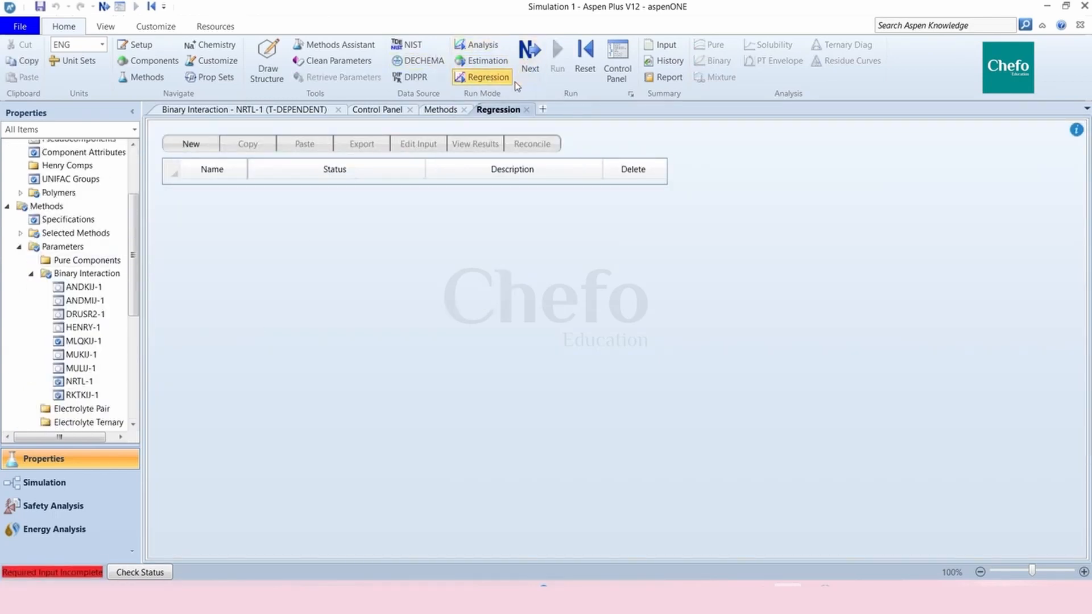
Step: Create a new regression case using NRTL and enable consistency testing and data rejection on its first data set row
{"action": "left_click", "coordinate": [191, 144]}
{"action": "left_click", "coordinate": [532, 318]}
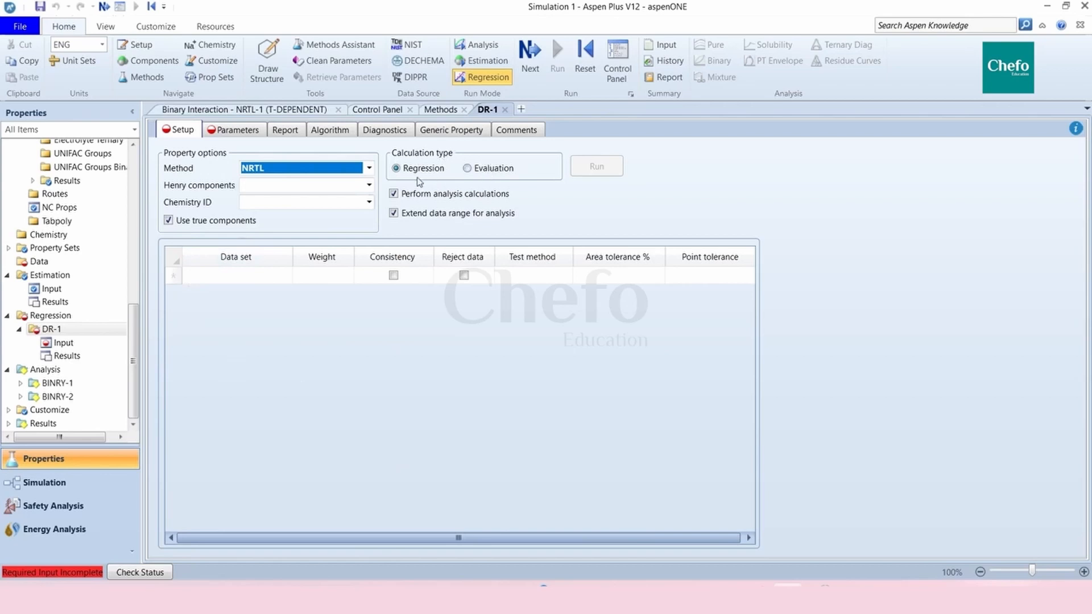
{"action": "left_click", "coordinate": [464, 275]}
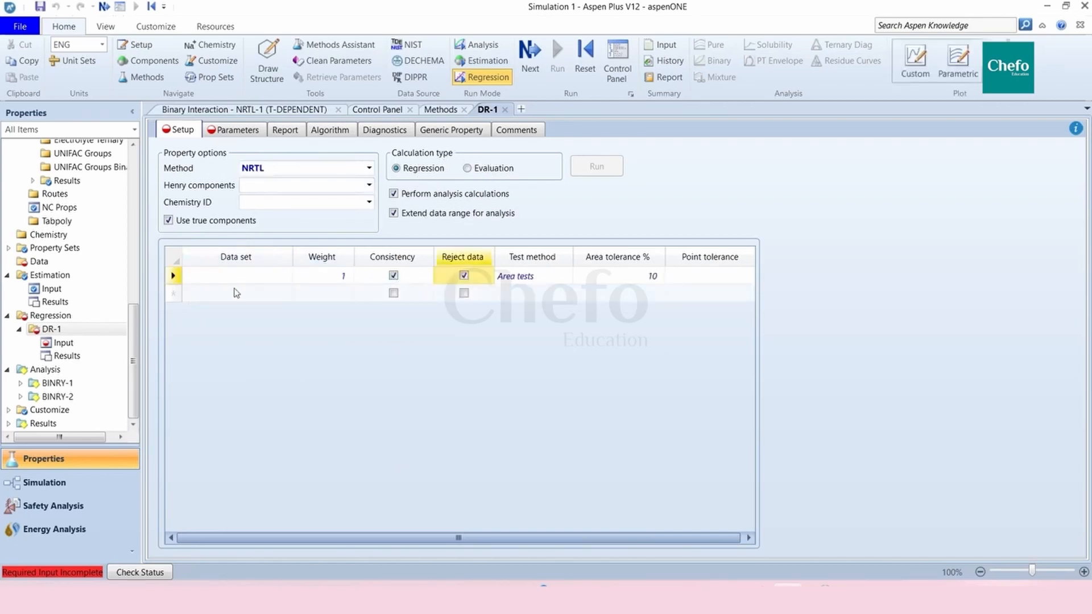
{"action": "left_click", "coordinate": [220, 280]}
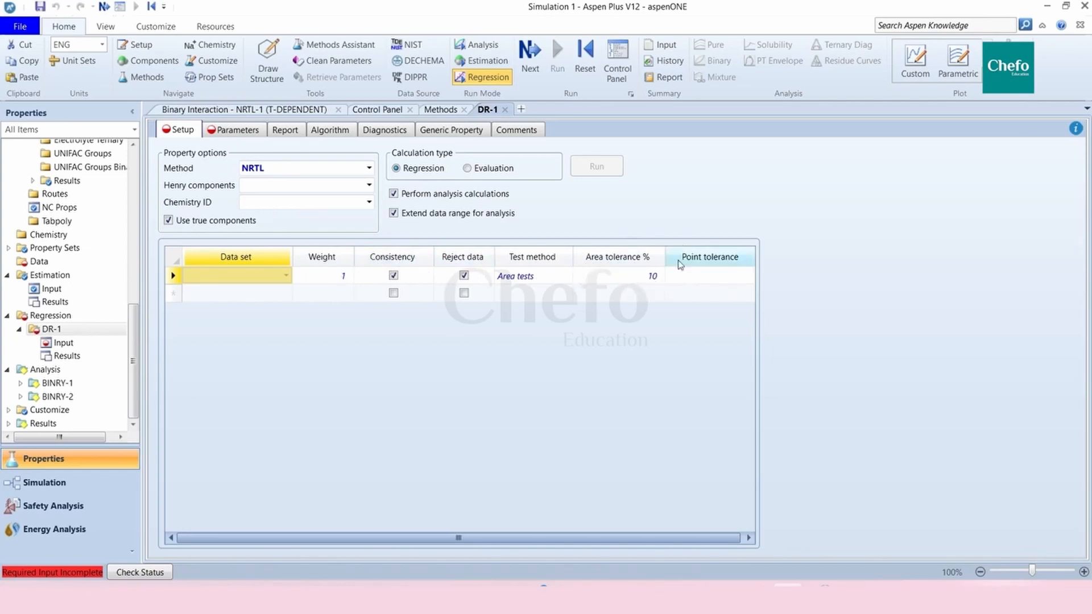
{"action": "left_click", "coordinate": [508, 172]}
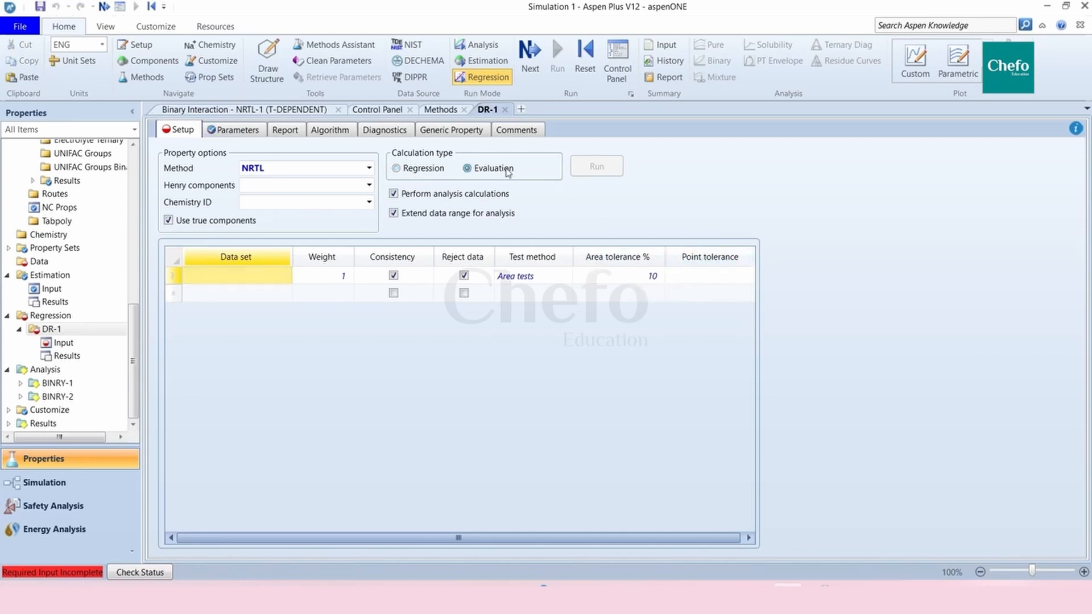
Step: Retrieve NIST ThermoData Engine experimental data for the binary mixture of METHY-01 and 1-HEX-01, and close the retrieval dialog
{"action": "left_click", "coordinate": [408, 50]}
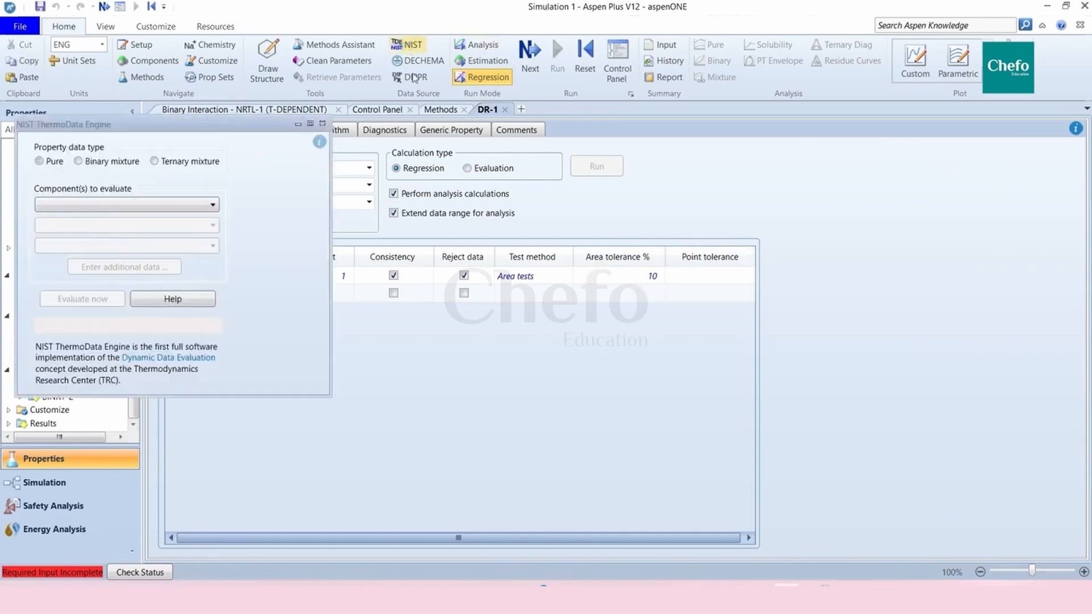
{"action": "left_click", "coordinate": [89, 162]}
{"action": "left_click", "coordinate": [209, 206]}
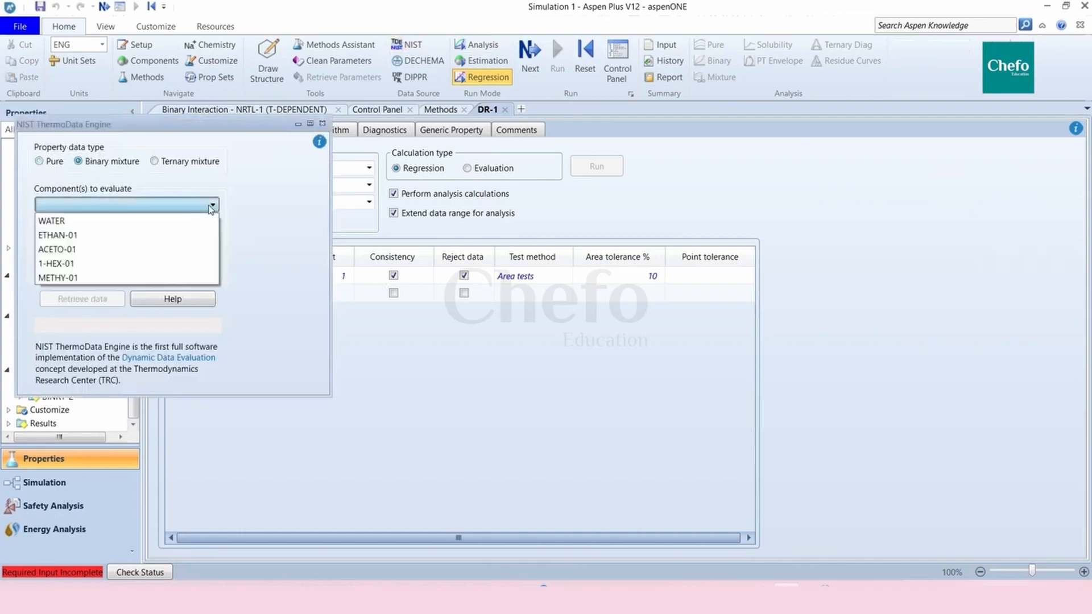
{"action": "left_click", "coordinate": [124, 268]}
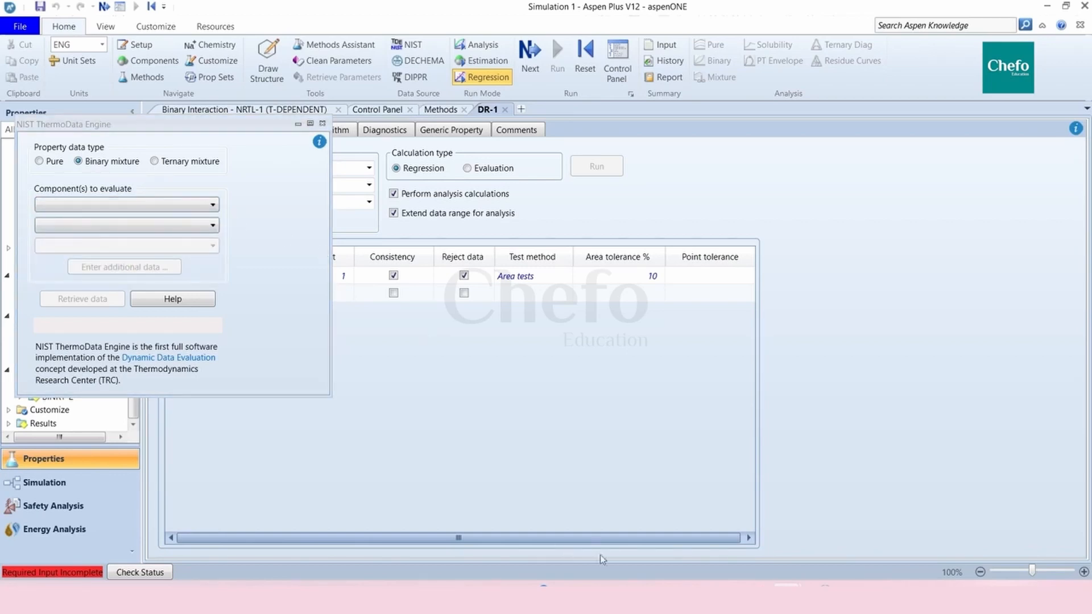
{"action": "left_click", "coordinate": [179, 208]}
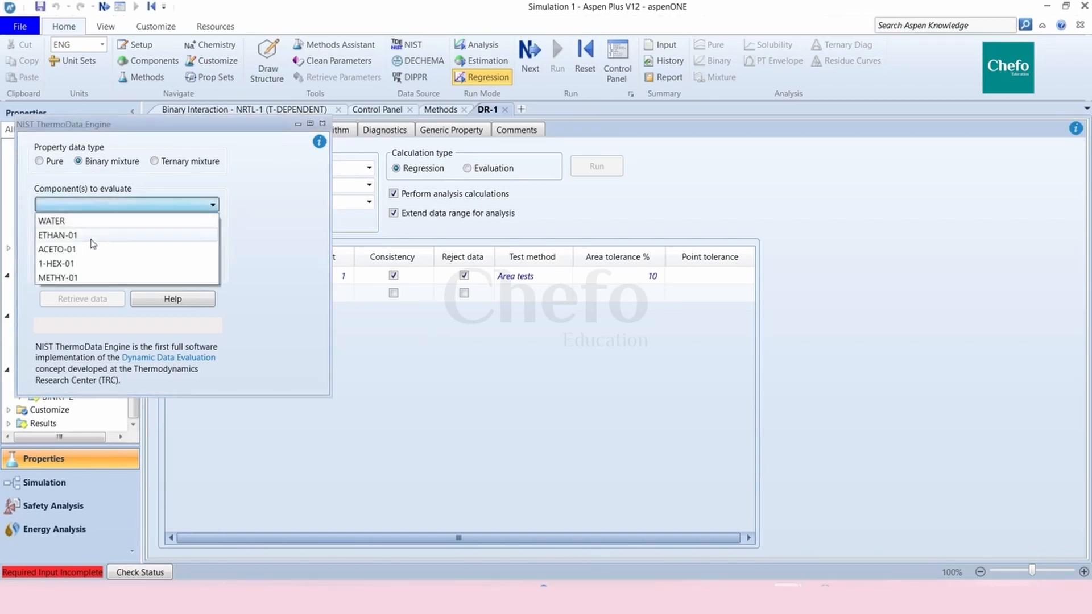
{"action": "left_click", "coordinate": [86, 277]}
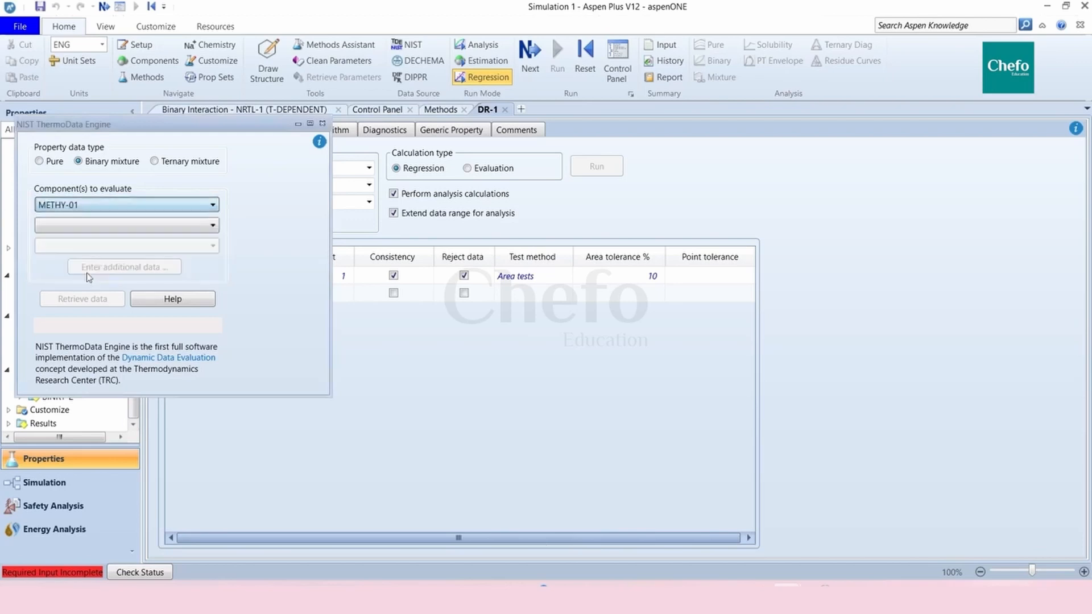
{"action": "left_click", "coordinate": [158, 227]}
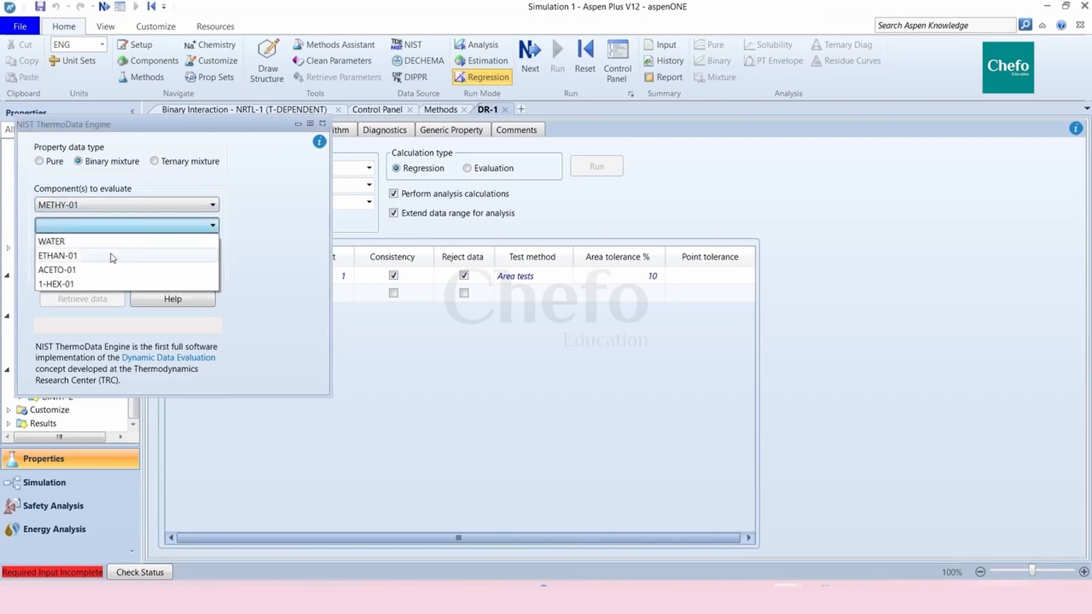
{"action": "left_click", "coordinate": [84, 284]}
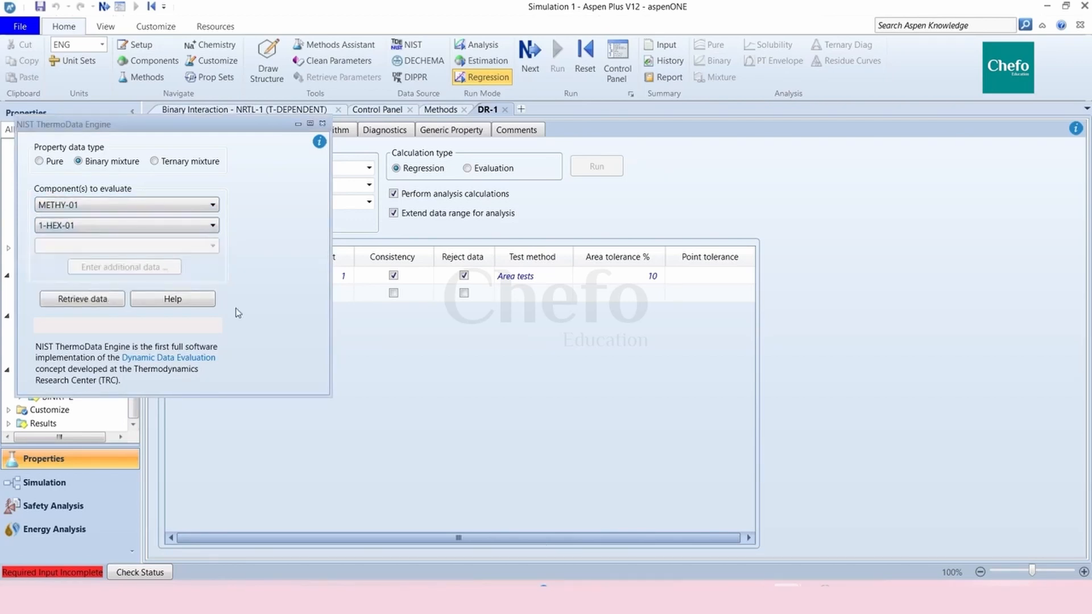
{"action": "left_click", "coordinate": [111, 303]}
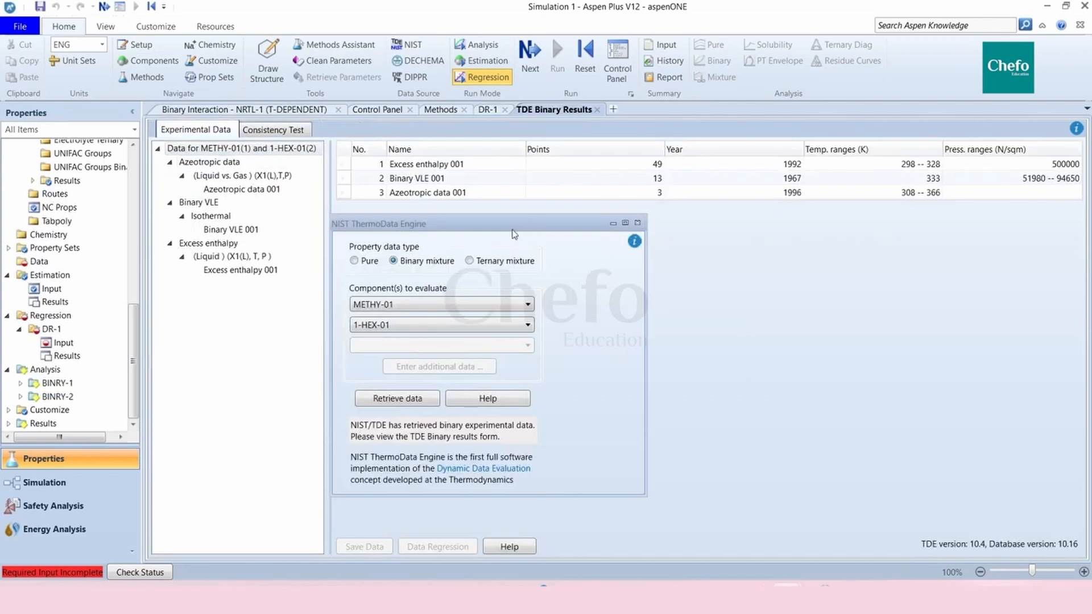
{"action": "left_click", "coordinate": [637, 223]}
Step: Run the thermodynamic consistency tests on the retrieved VLE data and open the detailed test results for Binary VLE 001
{"action": "left_click", "coordinate": [436, 180]}
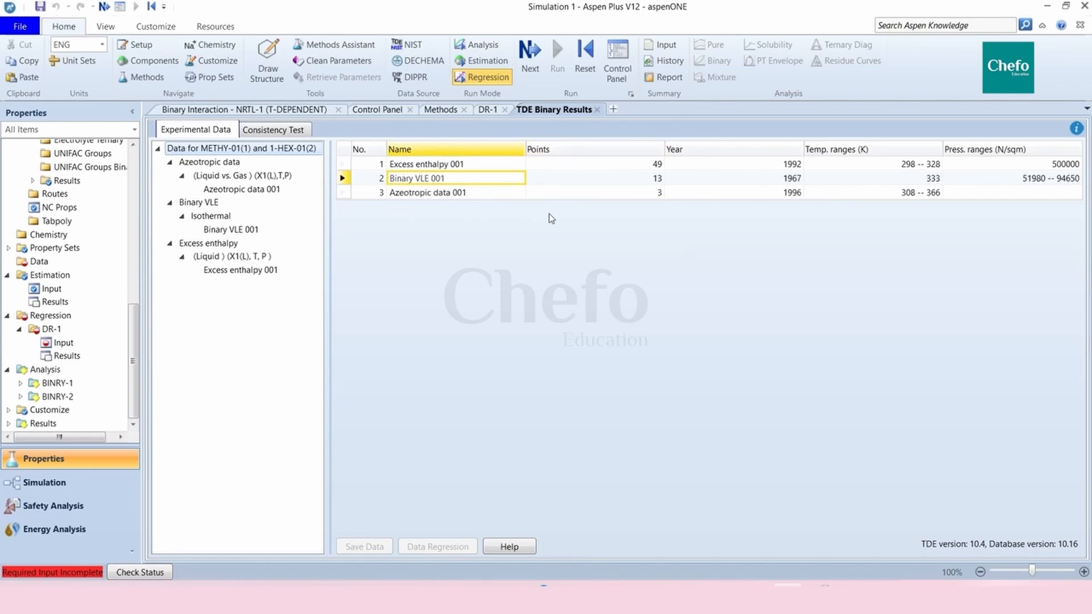
{"action": "left_click", "coordinate": [731, 198]}
{"action": "left_click", "coordinate": [921, 196]}
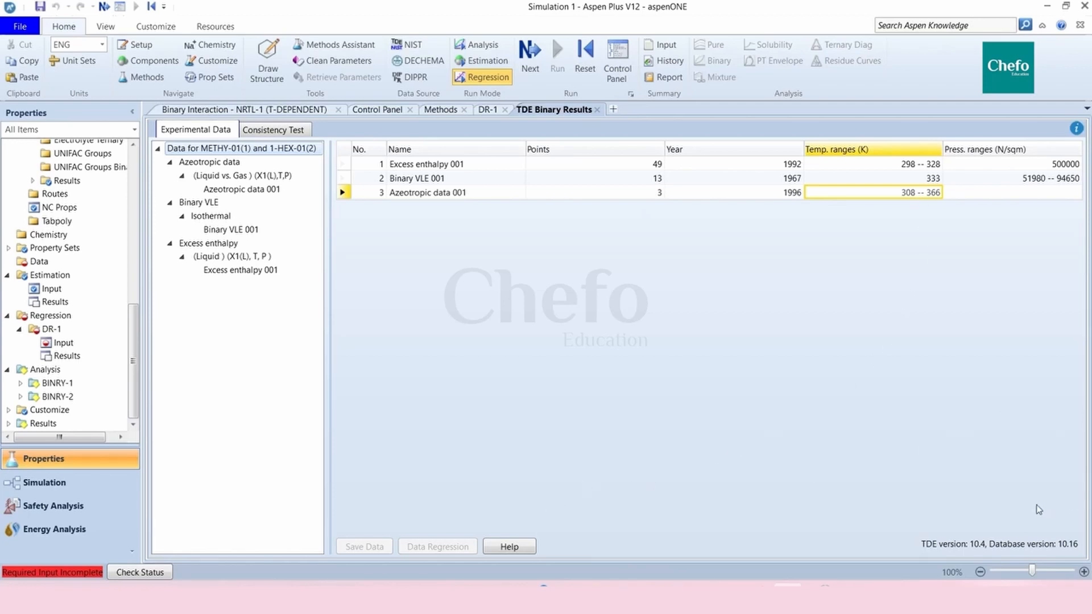
{"action": "left_click_drag", "start_coordinate": [1033, 571], "coordinate": [1035, 571]}
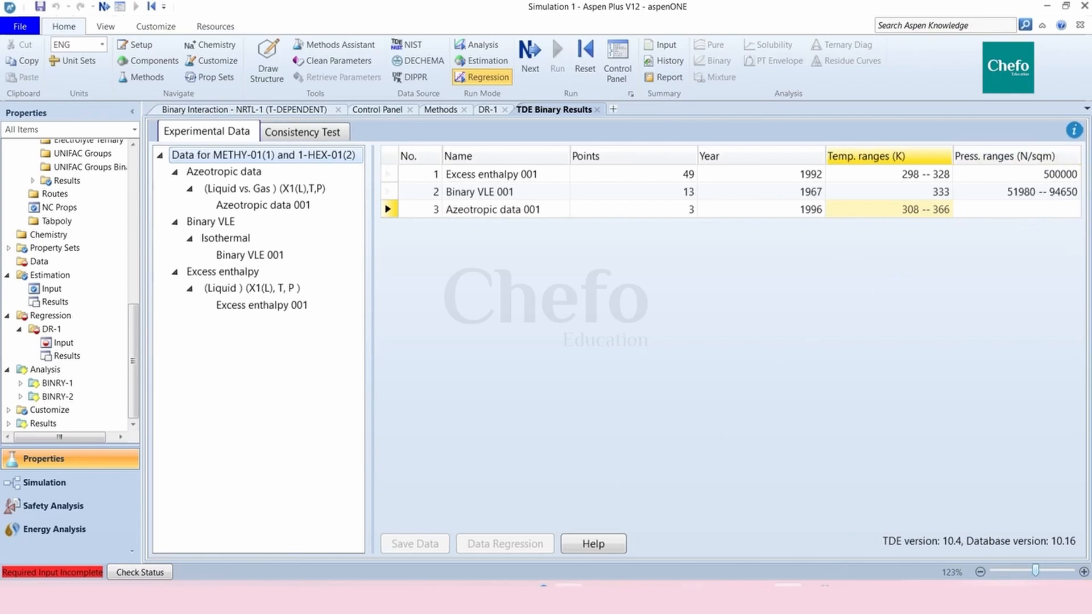
{"action": "left_click", "coordinate": [302, 132]}
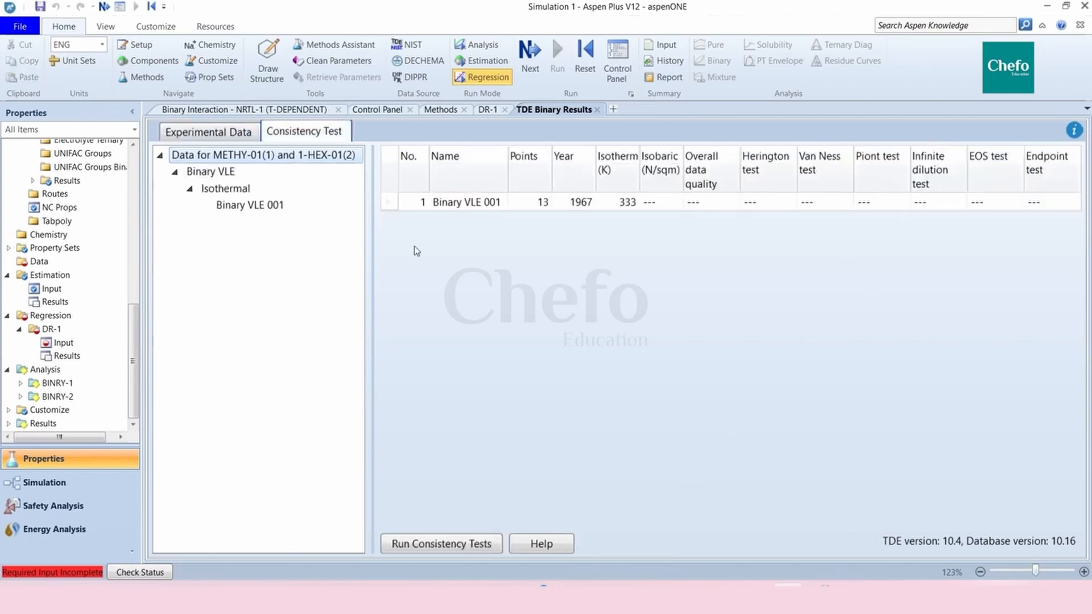
{"action": "left_click", "coordinate": [480, 203]}
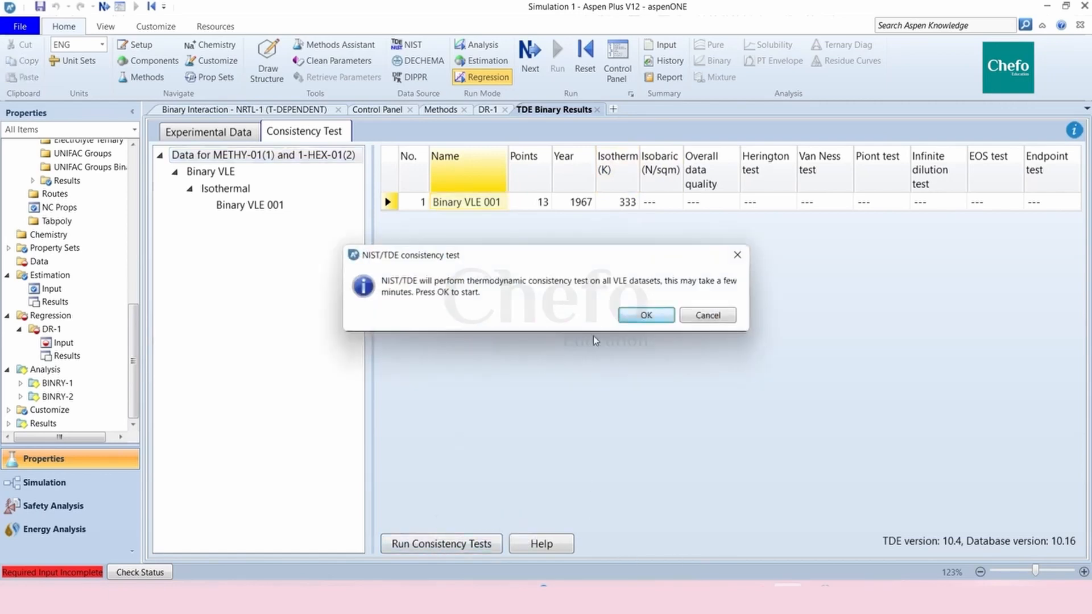
{"action": "left_click", "coordinate": [647, 315]}
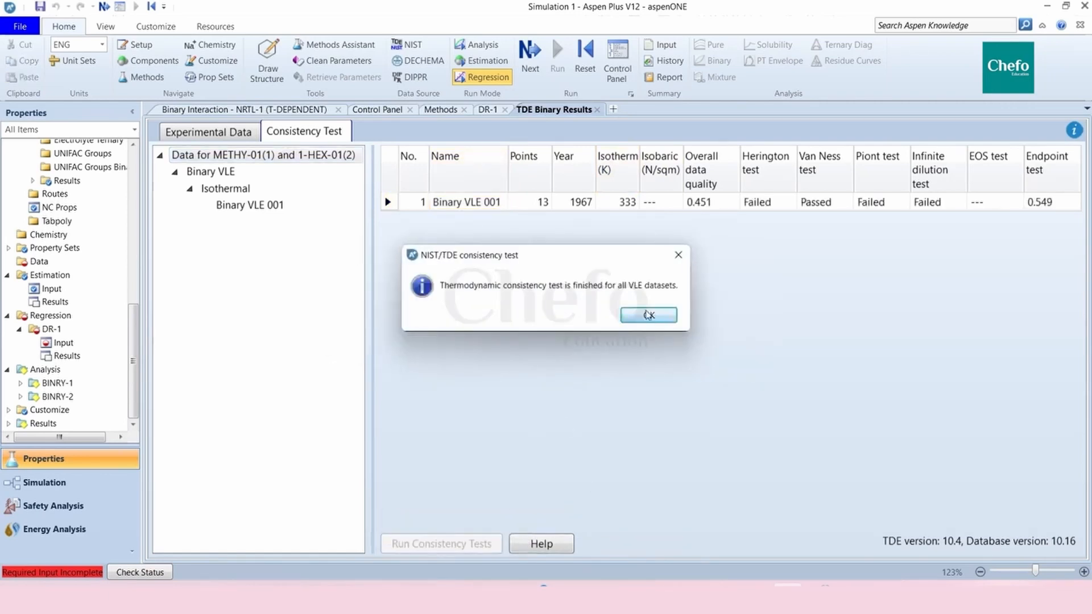
{"action": "left_click", "coordinate": [648, 316]}
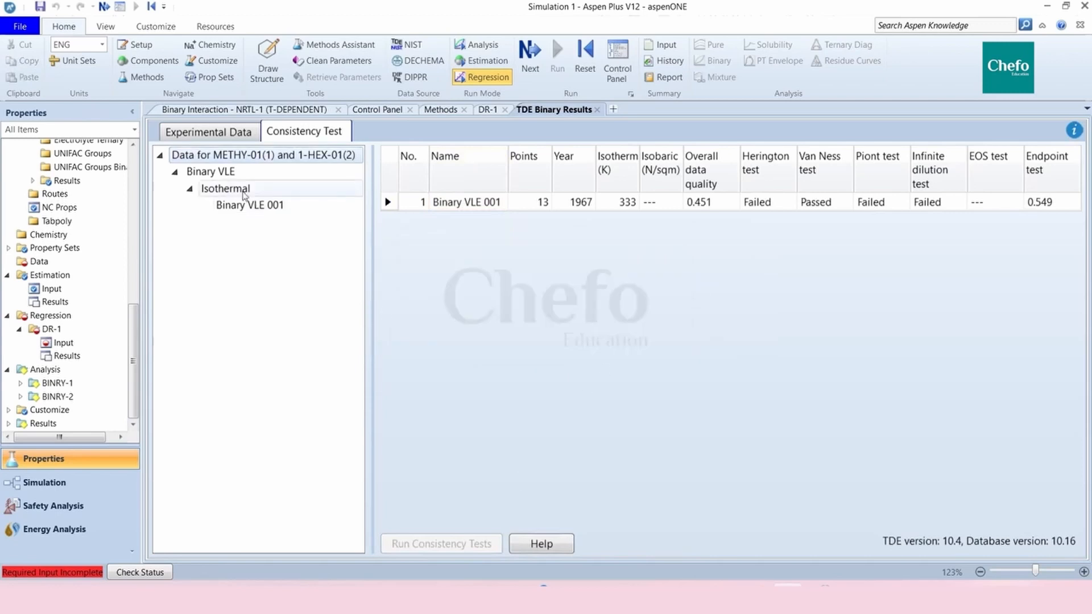
{"action": "left_click", "coordinate": [253, 204]}
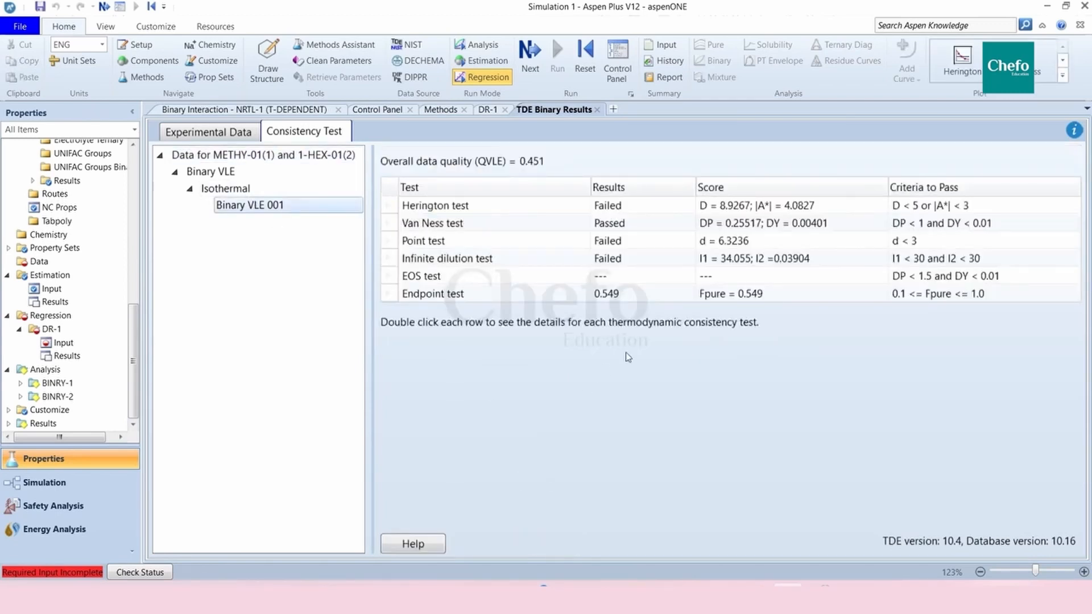
Step: Save the Binary VLE 001 experimental data as data set BVLE001, and check its setup alongside the regression setup
{"action": "left_click", "coordinate": [226, 138]}
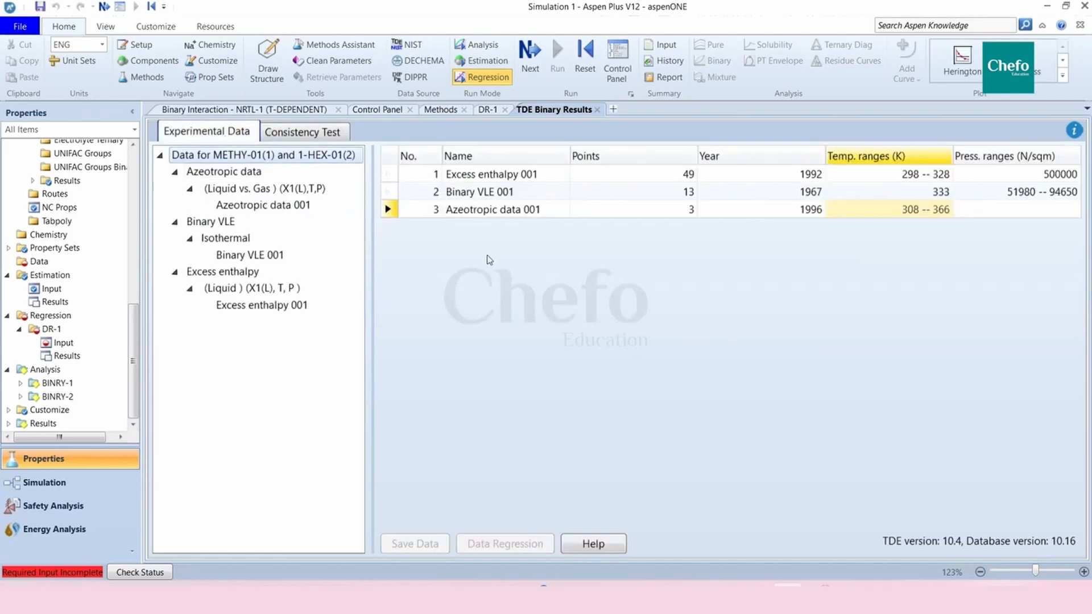
{"action": "left_click", "coordinate": [388, 191]}
{"action": "left_click", "coordinate": [450, 197]}
{"action": "double_click", "coordinate": [451, 198]}
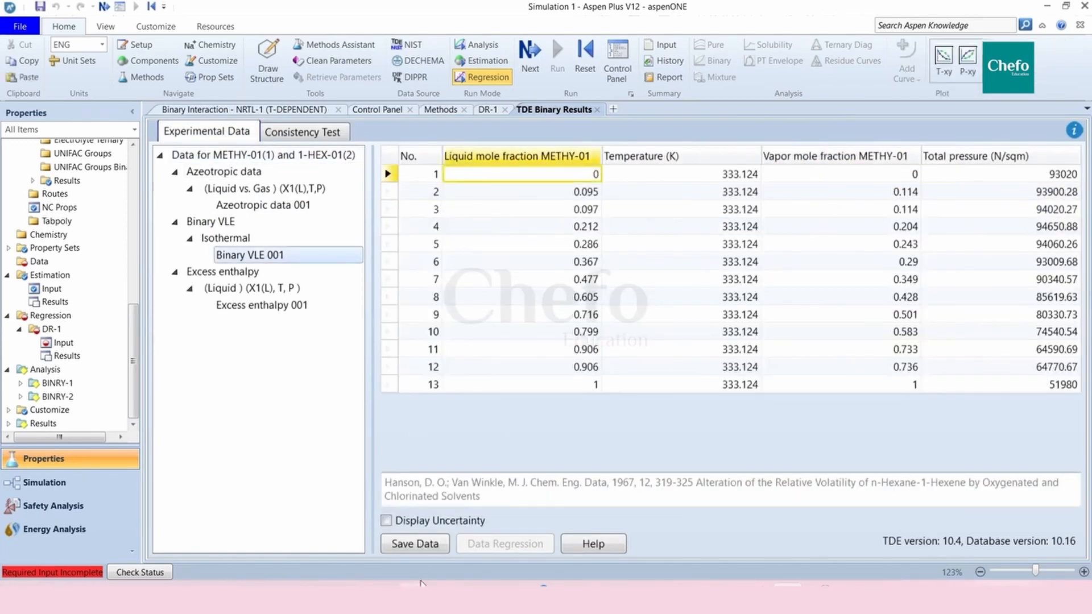
{"action": "left_click", "coordinate": [420, 545]}
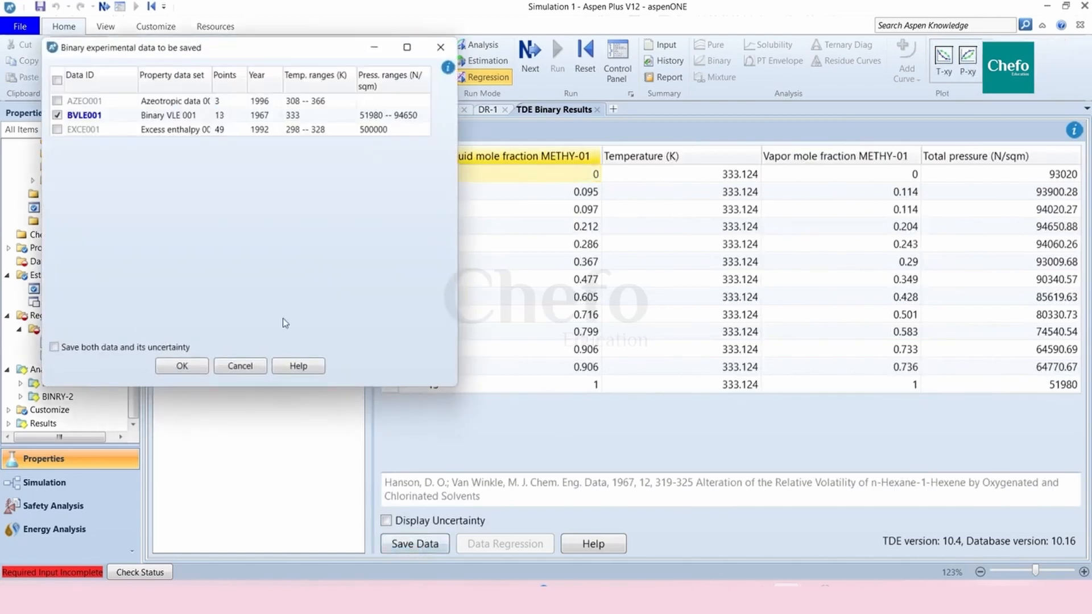
{"action": "left_click", "coordinate": [182, 366]}
{"action": "left_click", "coordinate": [631, 316]}
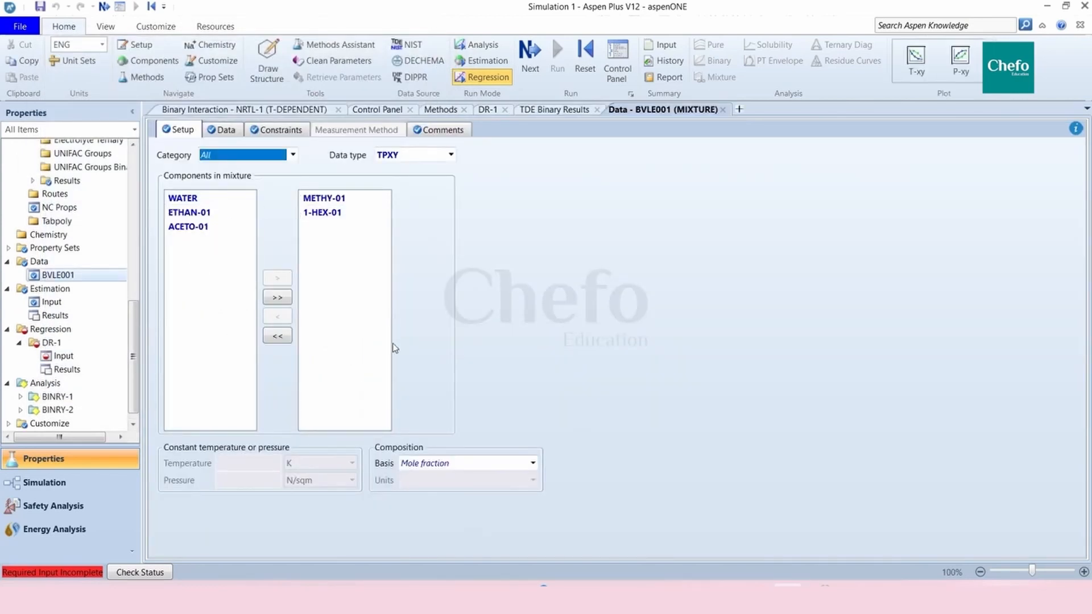
{"action": "left_click", "coordinate": [63, 342]}
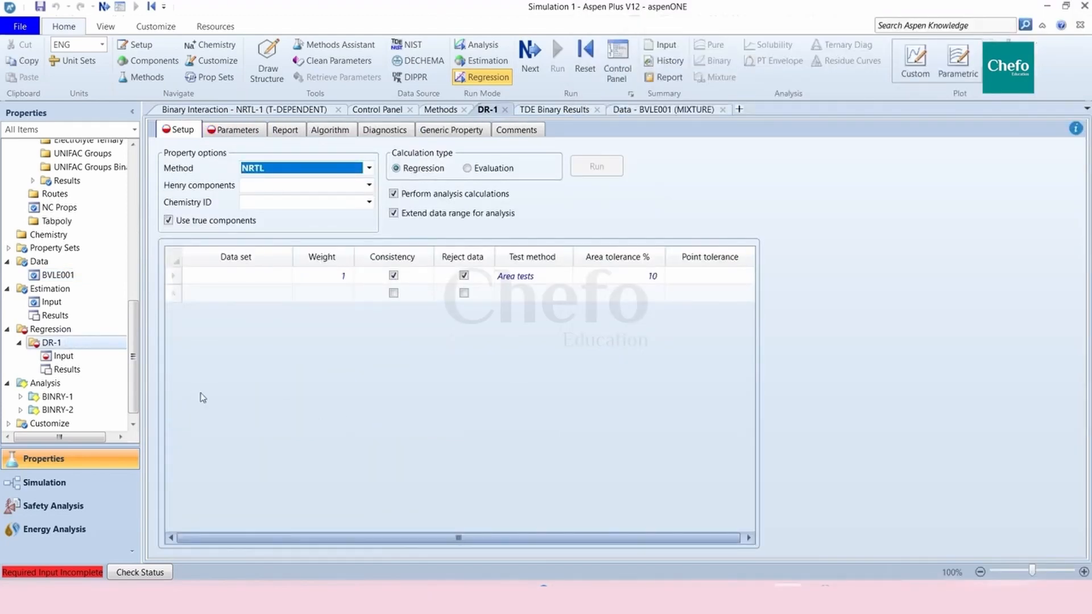
{"action": "left_click", "coordinate": [66, 280]}
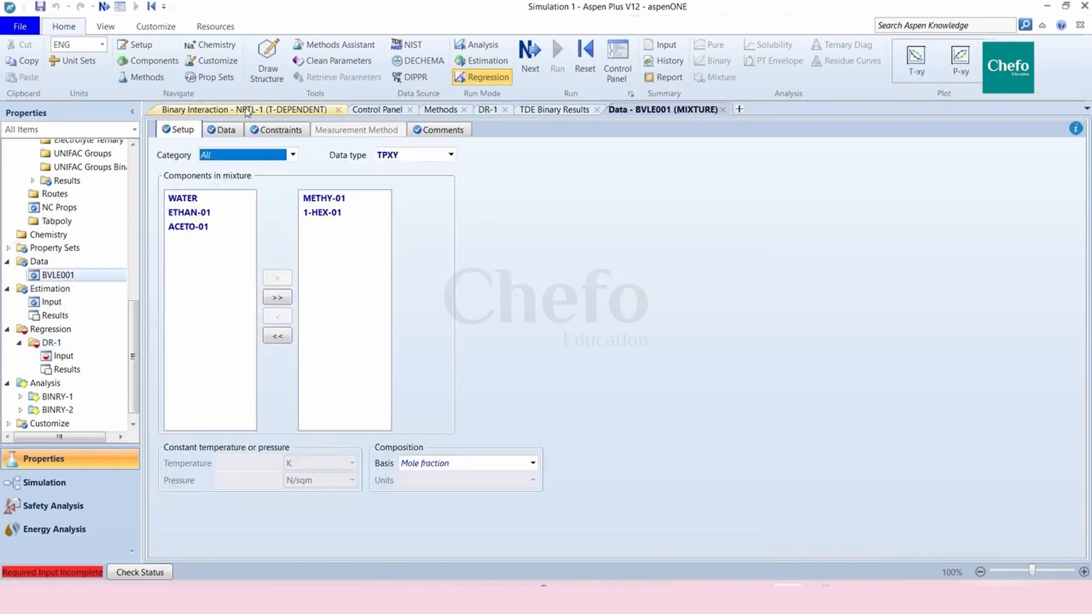
Step: Plot the T-xy and P-xy diagrams of the Binary VLE 001 experimental data, closing each plot after viewing it
{"action": "left_click", "coordinate": [555, 110]}
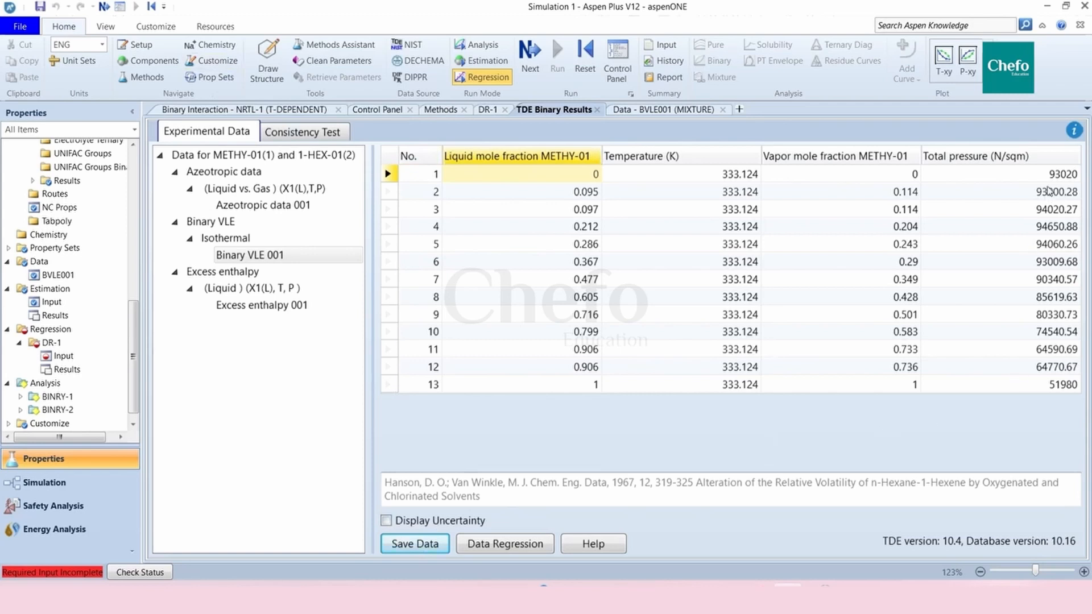
{"action": "left_click", "coordinate": [944, 55]}
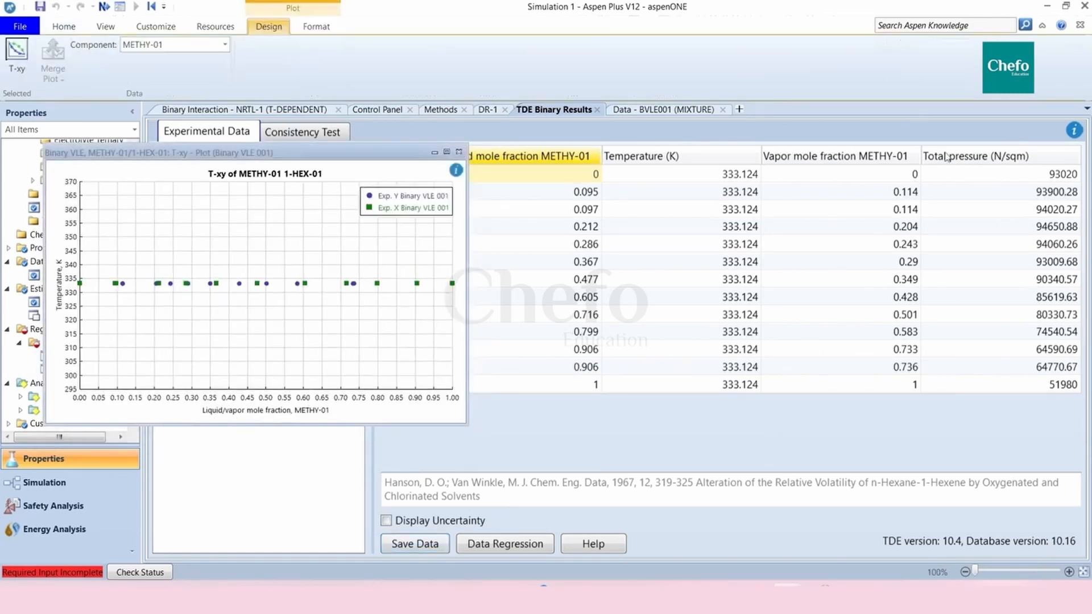
{"action": "left_click", "coordinate": [459, 152]}
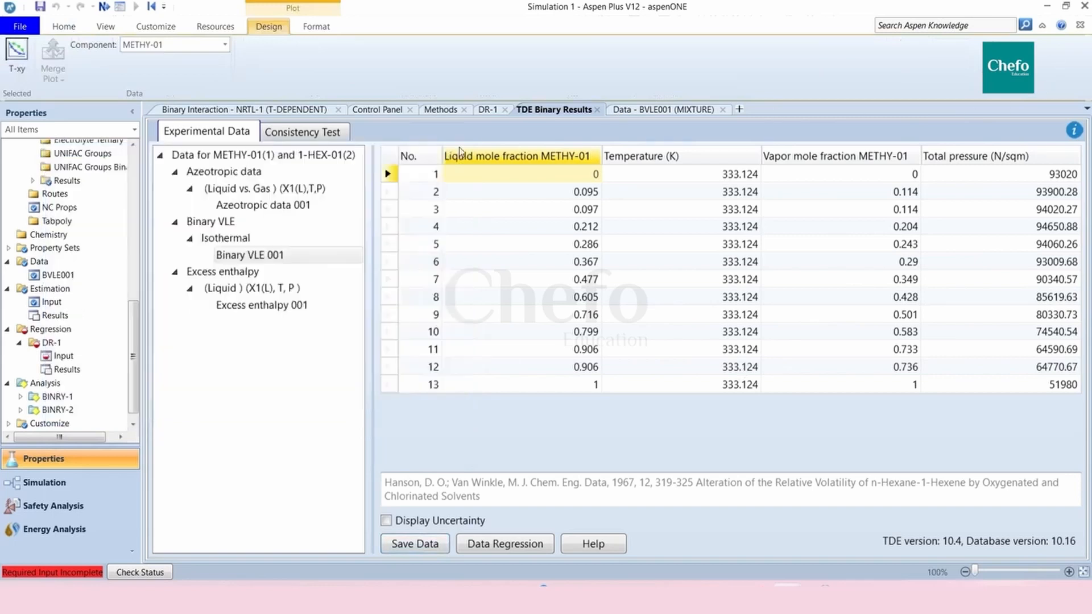
{"action": "left_click", "coordinate": [967, 55]}
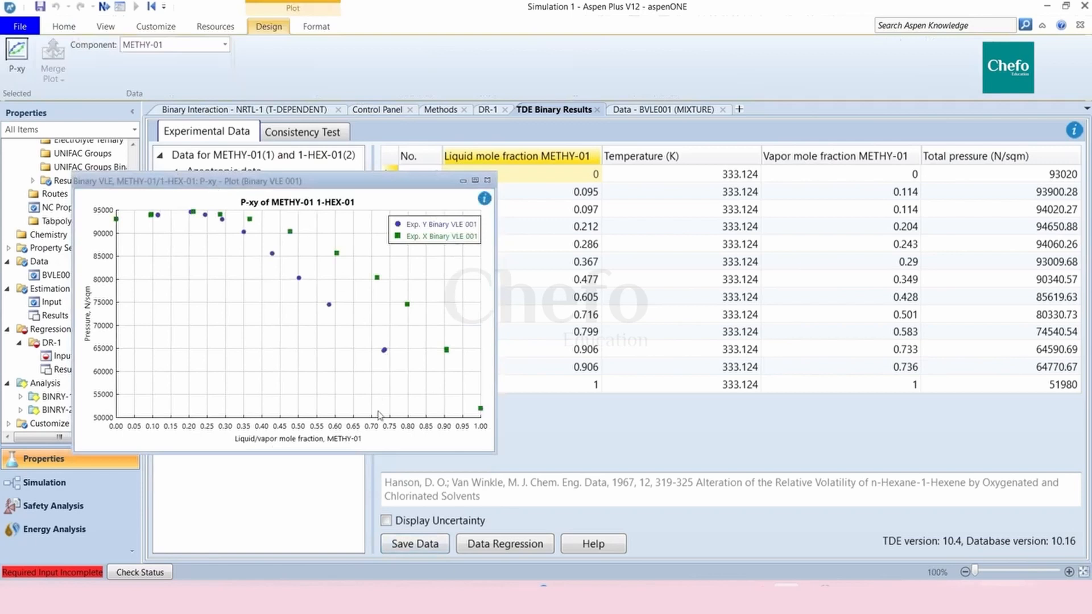
{"action": "left_click", "coordinate": [477, 180]}
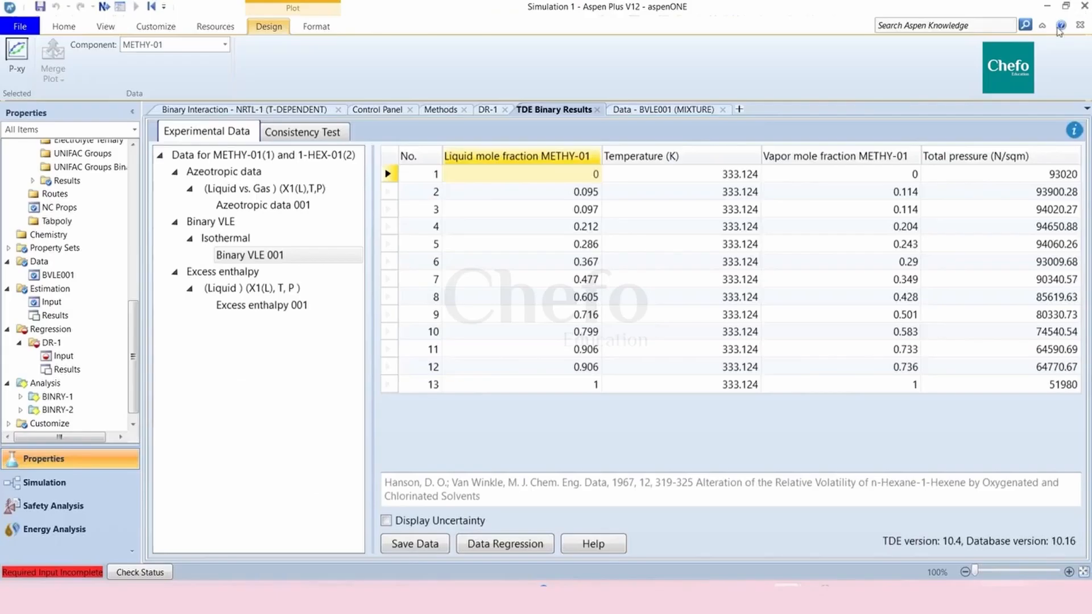
{"action": "left_click", "coordinate": [1080, 7]}
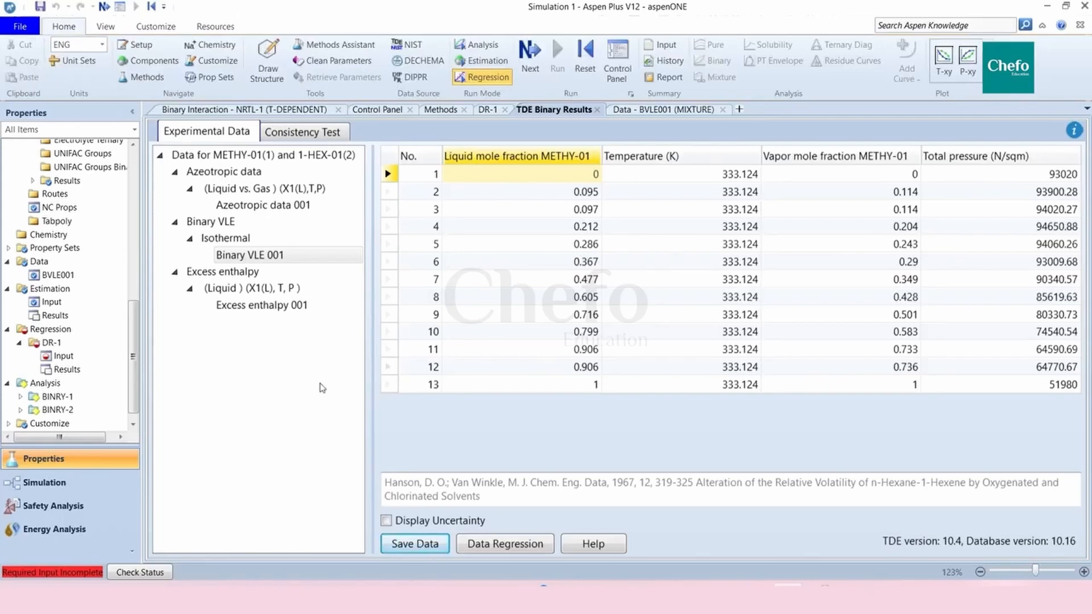
Step: Assign data set BVLE001 to the first row of the DR-1 regression setup
{"action": "left_click", "coordinate": [62, 343]}
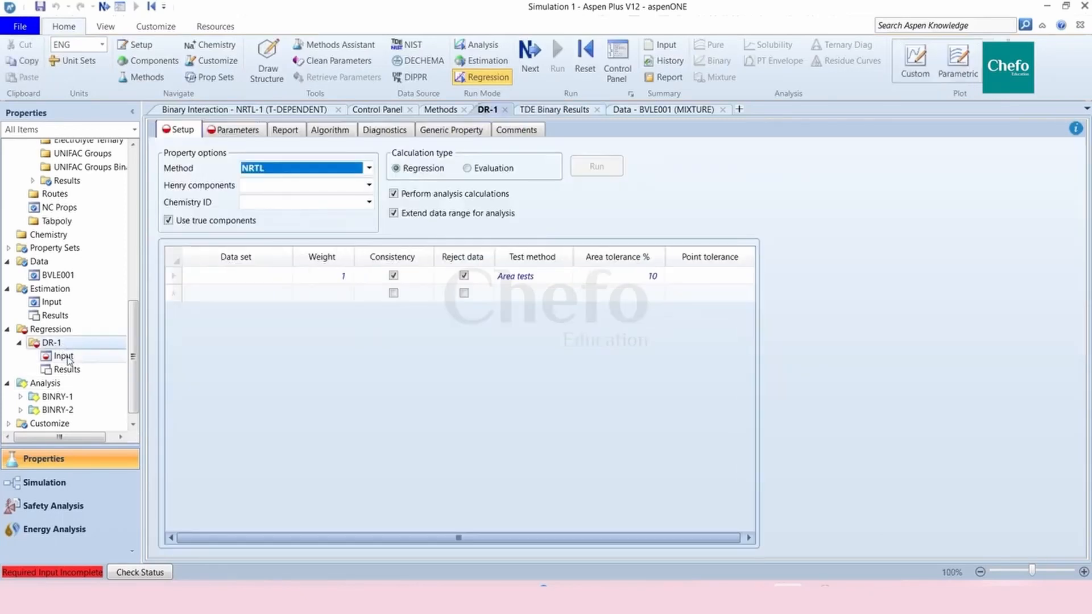
{"action": "left_click", "coordinate": [74, 371]}
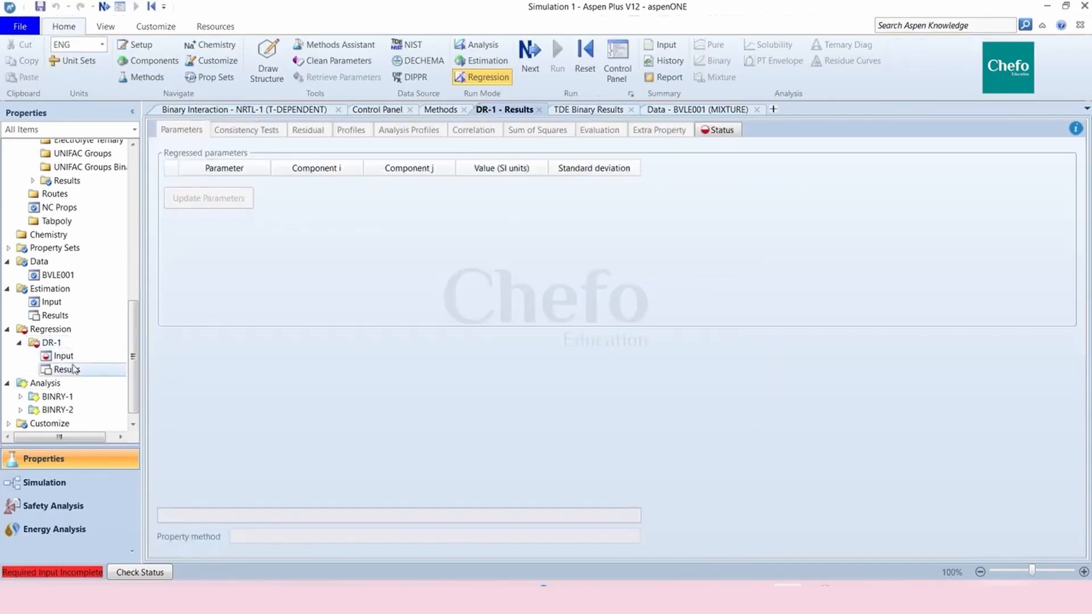
{"action": "left_click", "coordinate": [74, 356]}
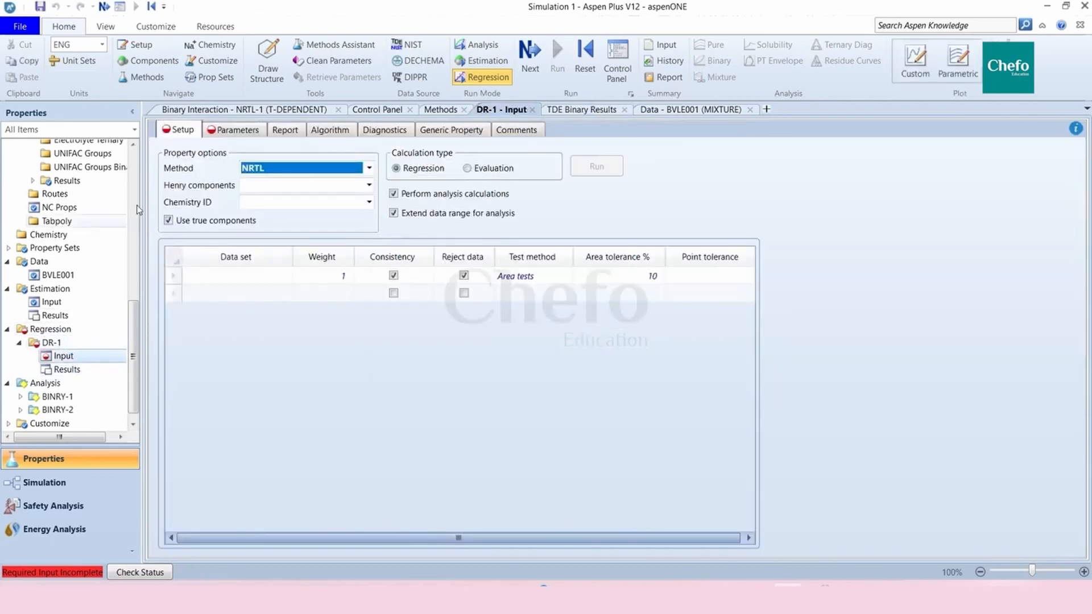
{"action": "key", "text": "alt+Tab"}
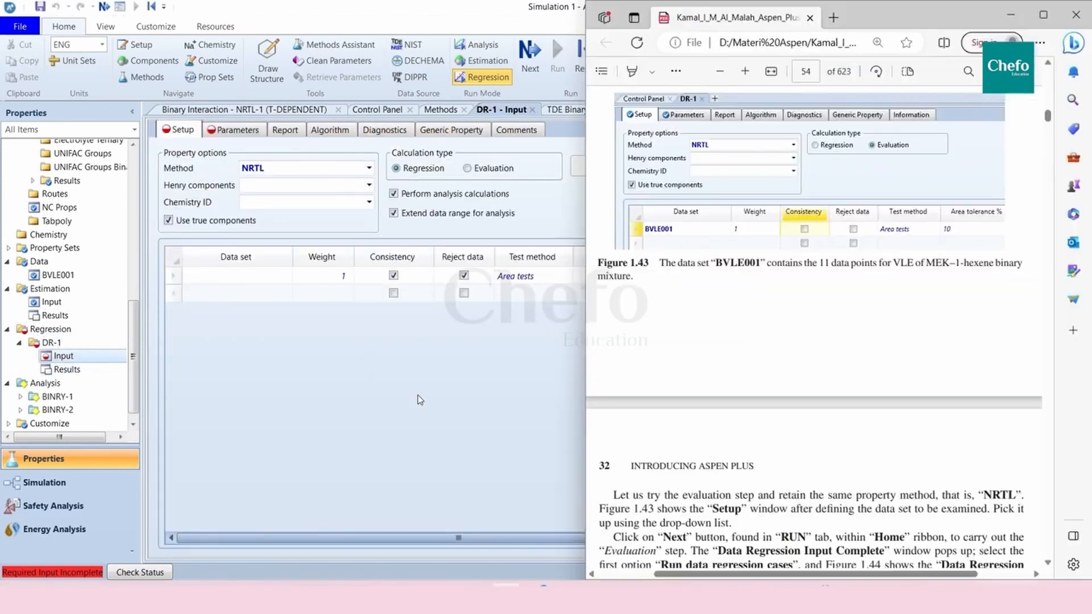
{"action": "left_click", "coordinate": [417, 394]}
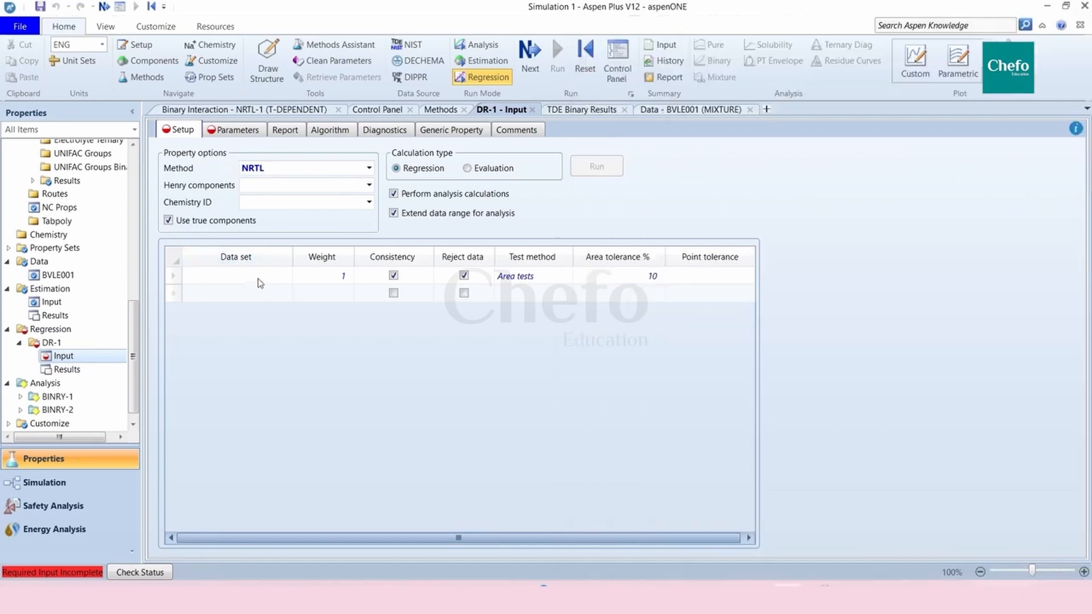
{"action": "left_click", "coordinate": [261, 279]}
{"action": "left_click", "coordinate": [285, 277]}
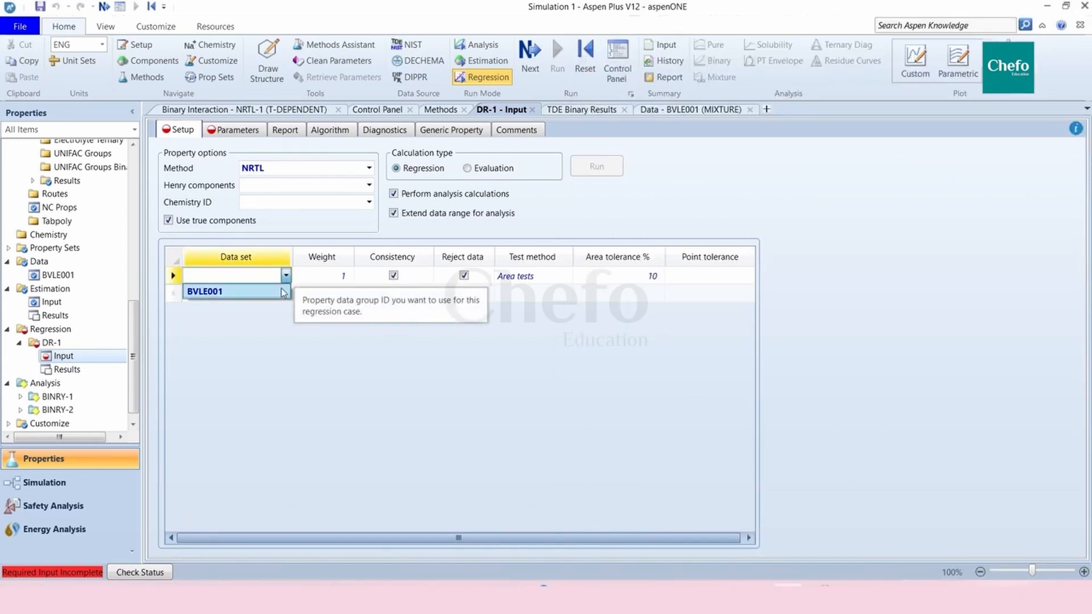
{"action": "left_click", "coordinate": [283, 292]}
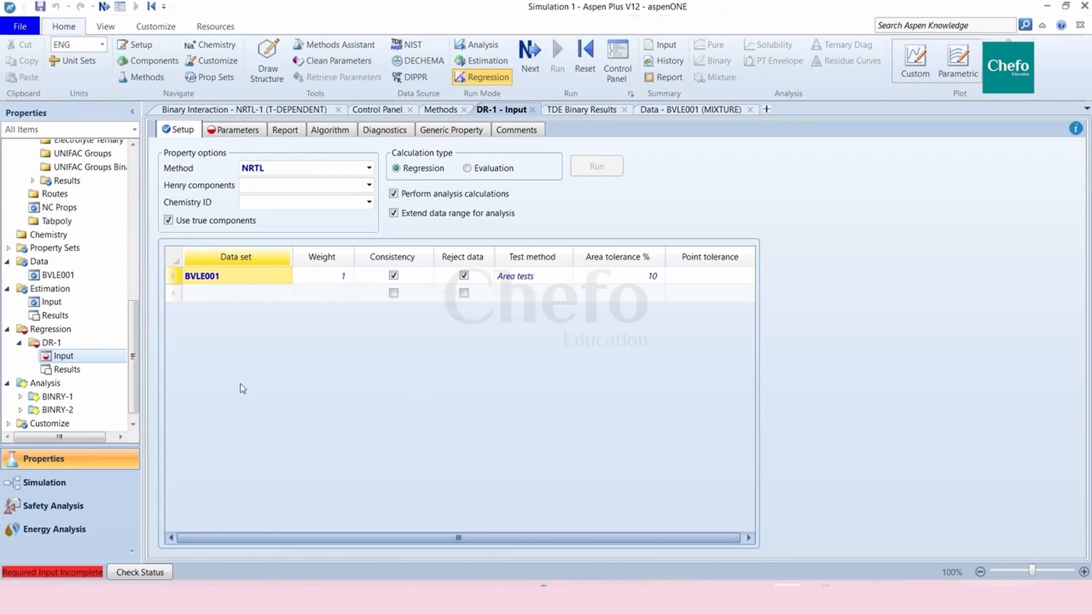
Step: Review the BVLE001 mixture data setup and compare it with the setup and parameter inputs of DR-1
{"action": "left_click", "coordinate": [37, 262]}
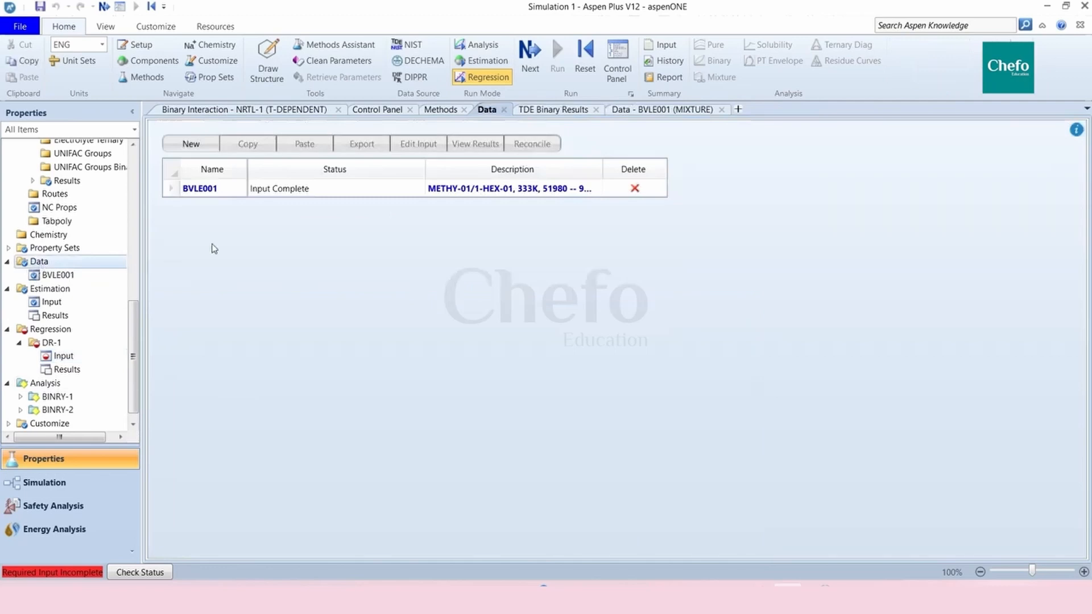
{"action": "left_click", "coordinate": [57, 275]}
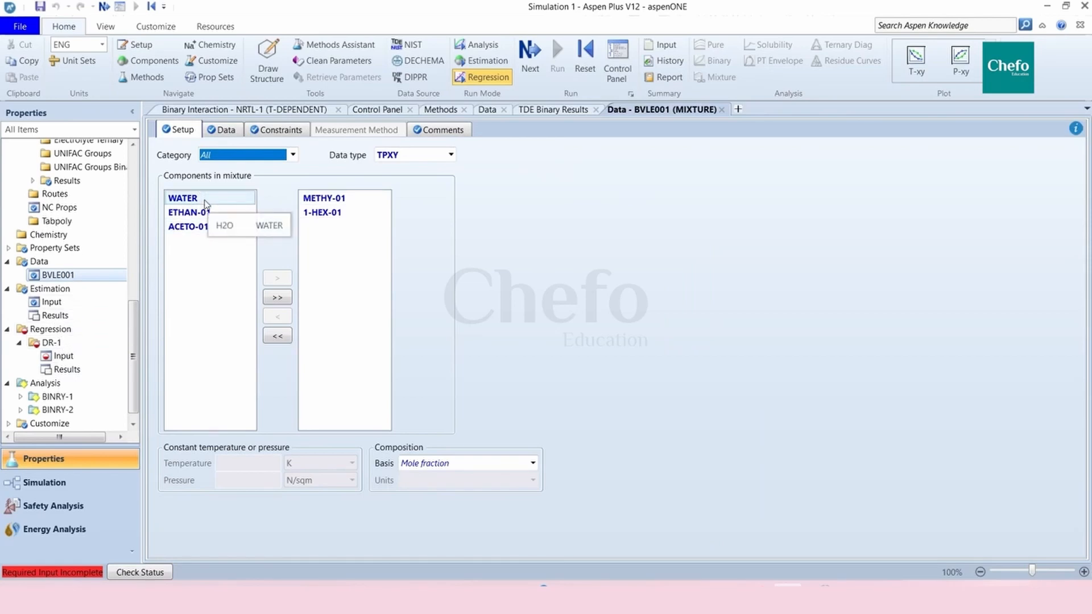
{"action": "left_click", "coordinate": [64, 354]}
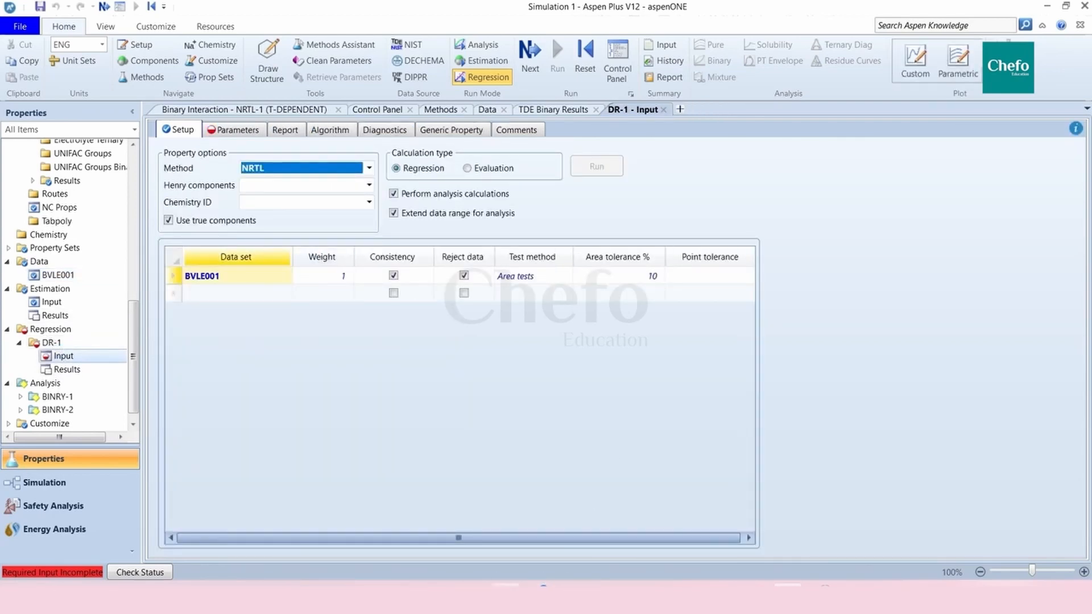
{"action": "left_click", "coordinate": [436, 426]}
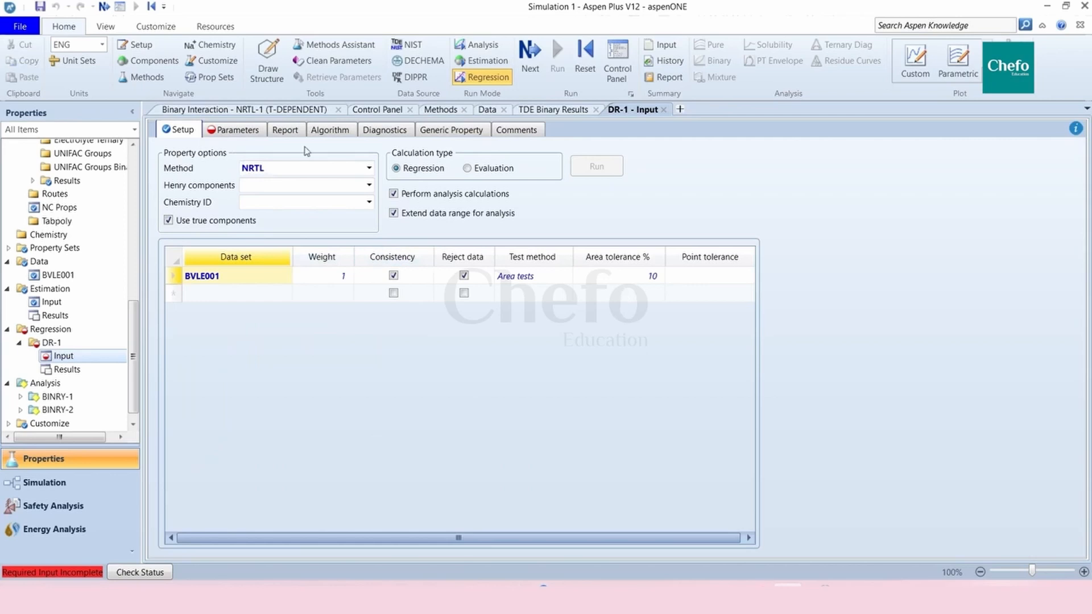
{"action": "left_click", "coordinate": [254, 134]}
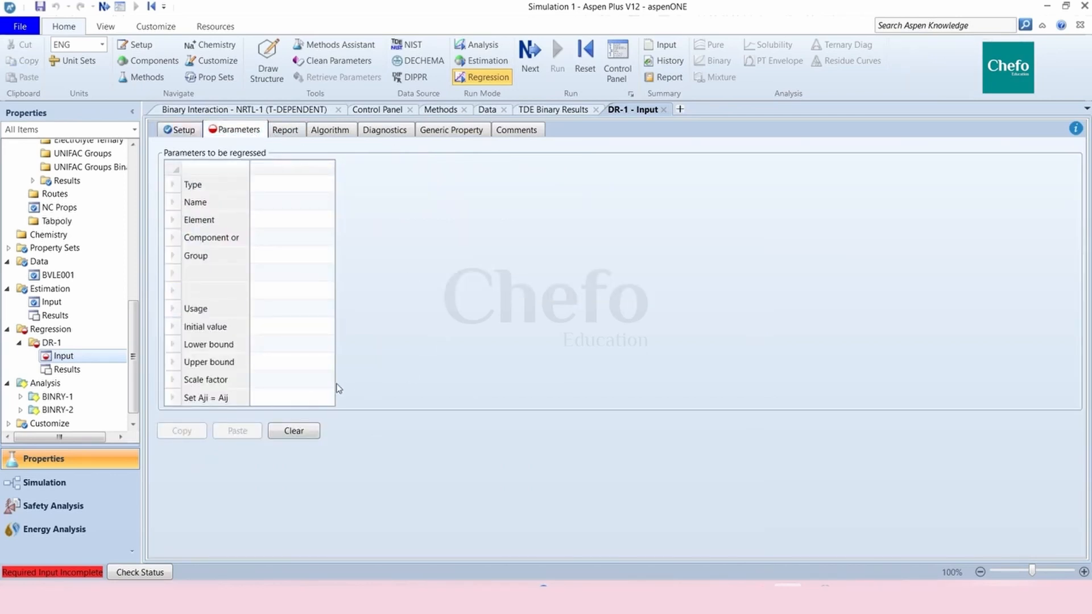
{"action": "left_click", "coordinate": [191, 130]}
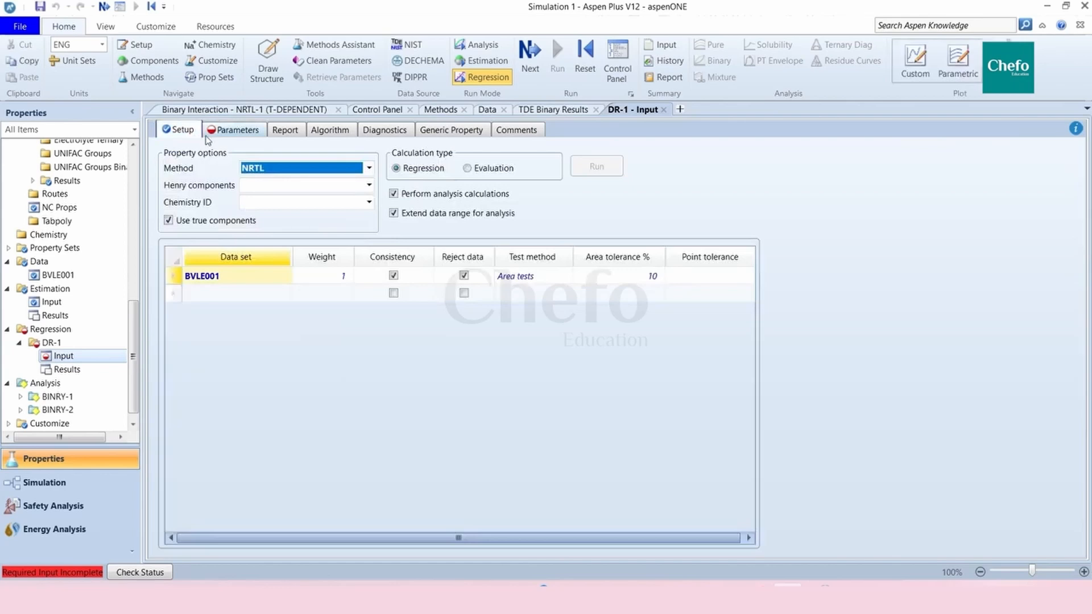
{"action": "left_click", "coordinate": [244, 132]}
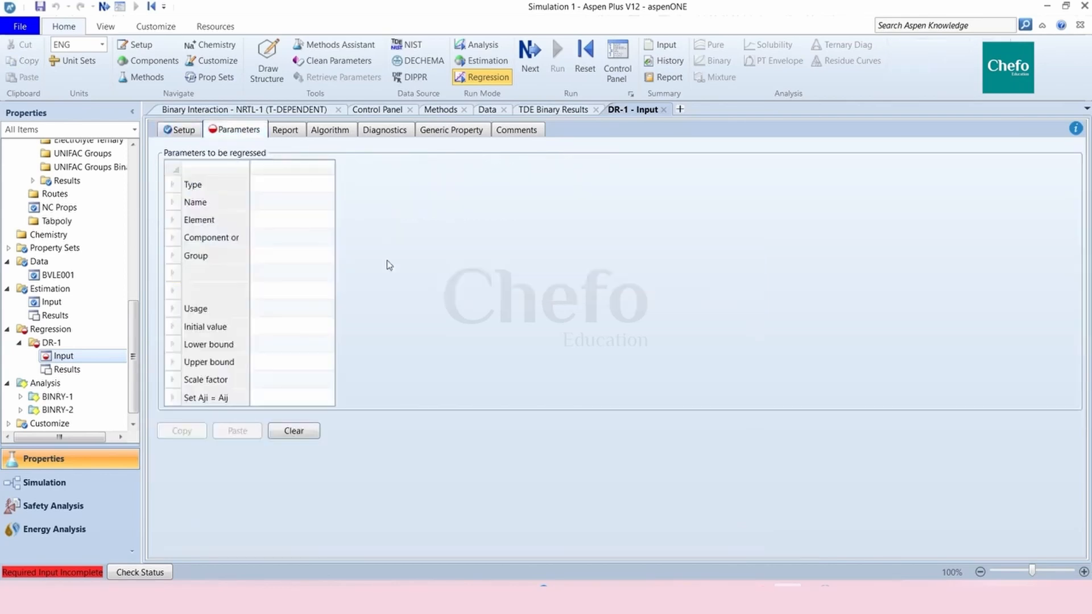
Step: Try to define HENRY binary parameters for 1-HEX-01 and METHY-01 as the parameters to regress in DR-1
{"action": "left_click", "coordinate": [302, 308]}
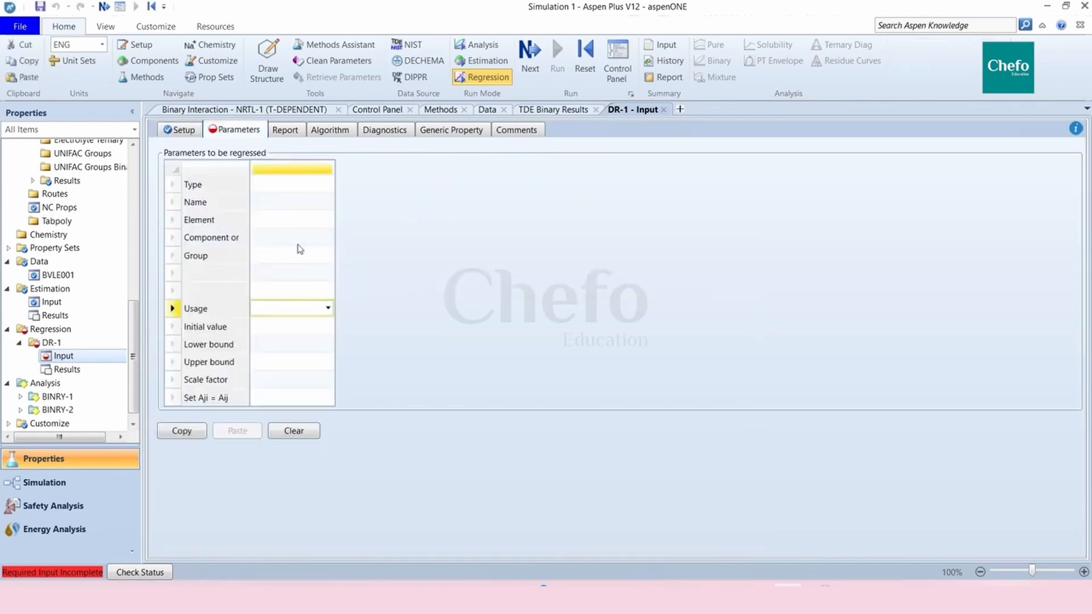
{"action": "left_click", "coordinate": [302, 235]}
{"action": "left_click", "coordinate": [319, 184]}
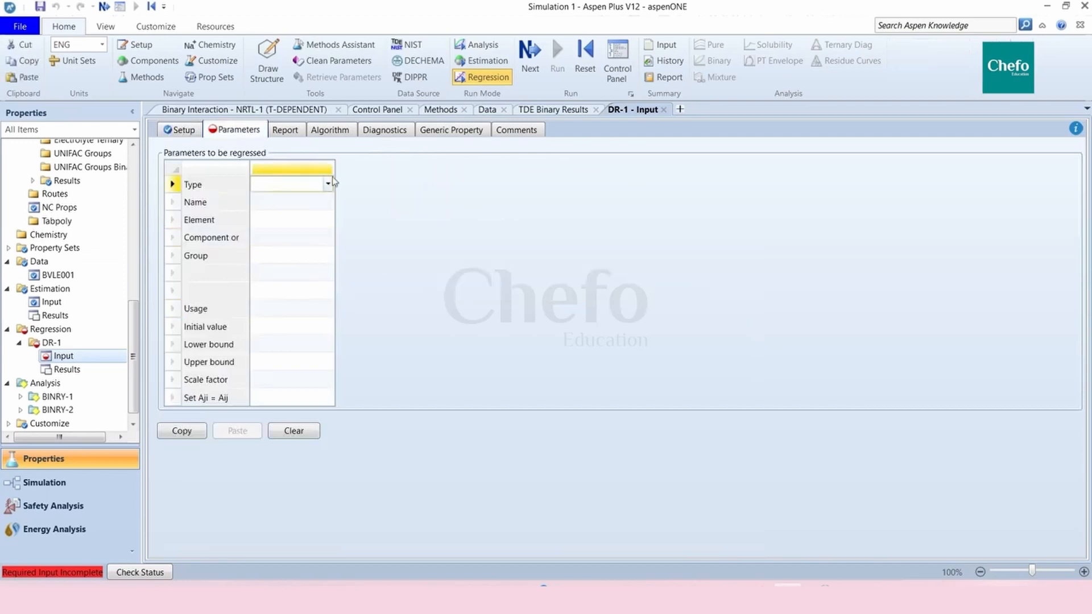
{"action": "left_click", "coordinate": [328, 184]}
{"action": "left_click", "coordinate": [325, 214]}
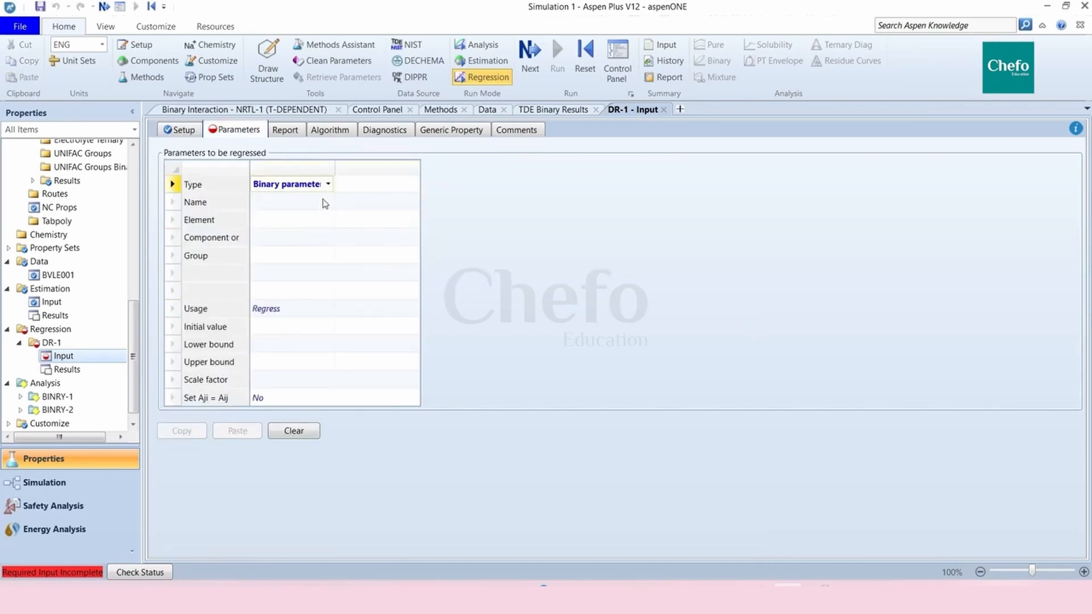
{"action": "left_click", "coordinate": [336, 206]}
{"action": "left_click", "coordinate": [331, 207]}
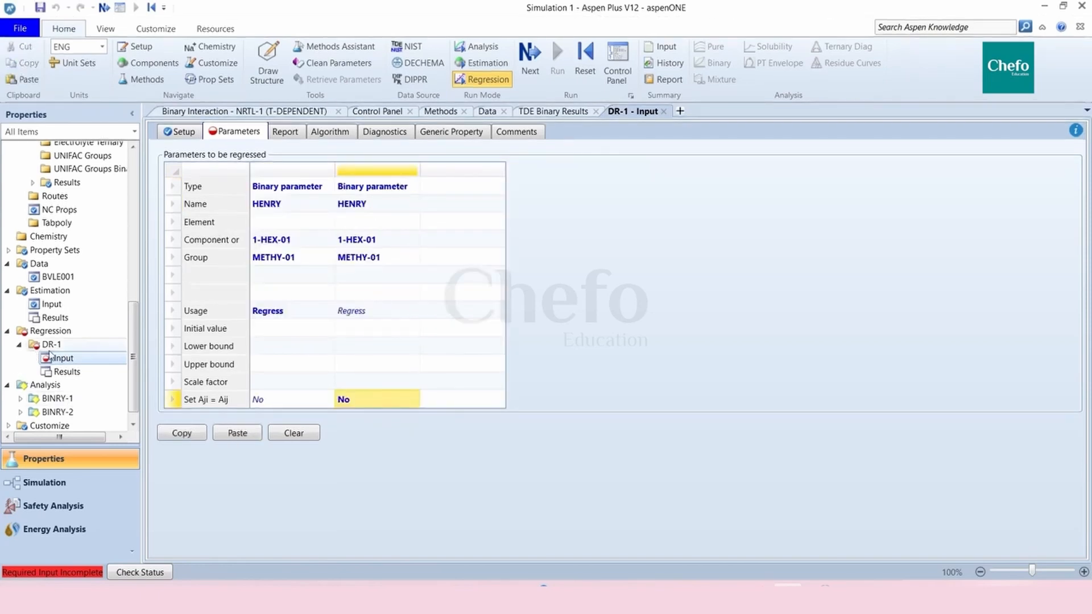
Step: Delete the regression case DR-1 and confirm its removal
{"action": "right_click", "coordinate": [51, 344]}
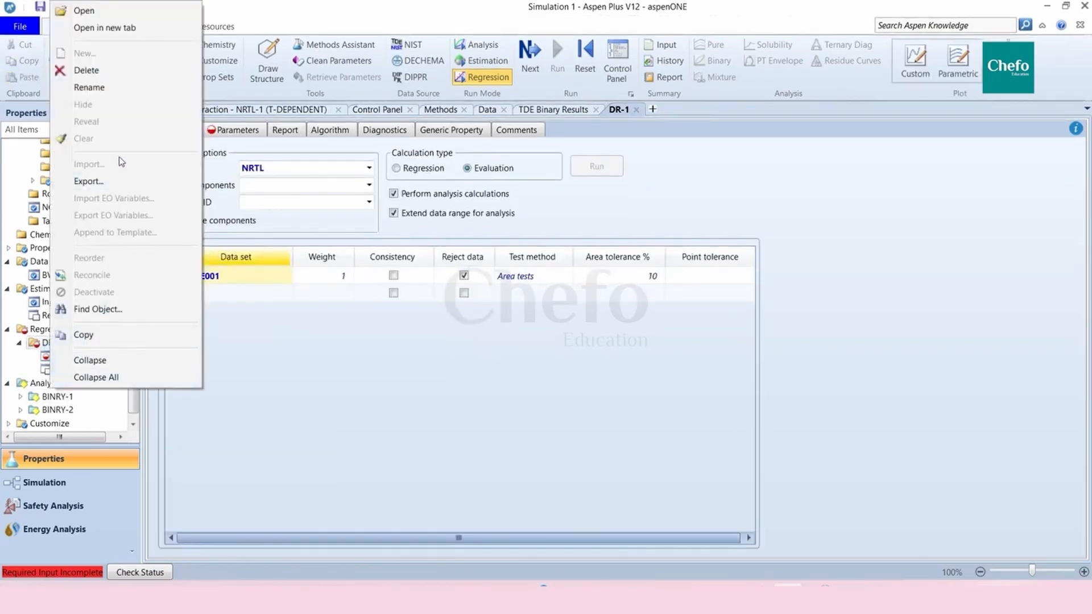
{"action": "left_click", "coordinate": [8, 372]}
{"action": "right_click", "coordinate": [51, 344]}
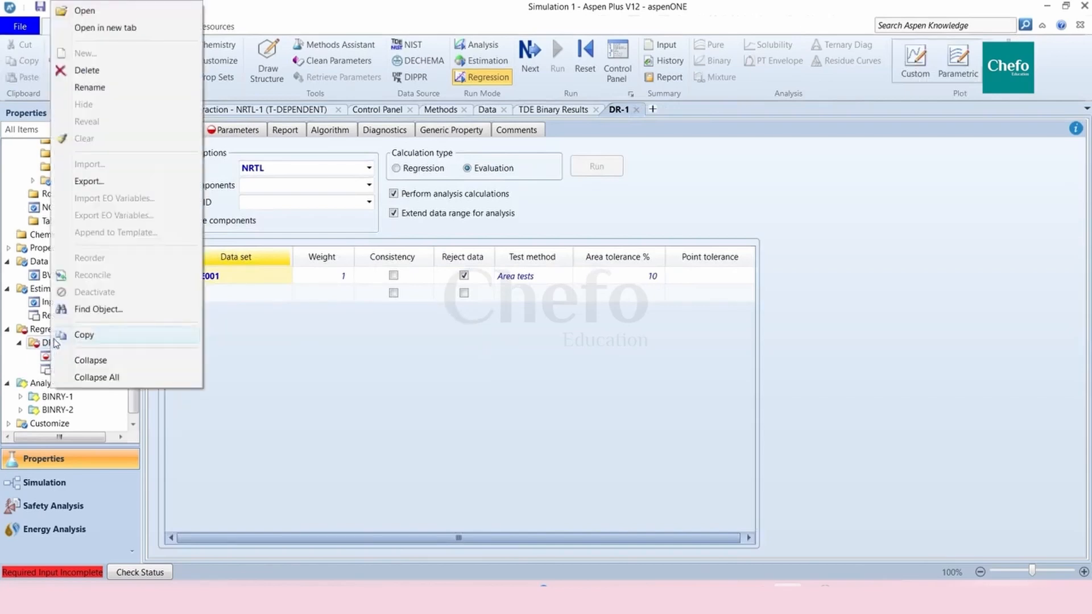
{"action": "left_click", "coordinate": [90, 73]}
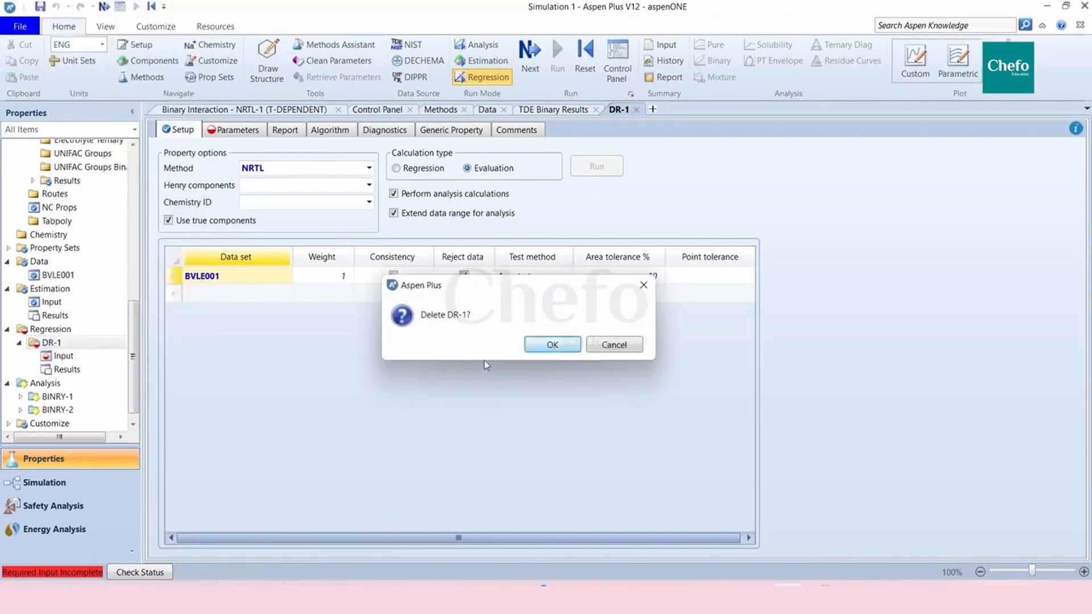
{"action": "left_click", "coordinate": [555, 343]}
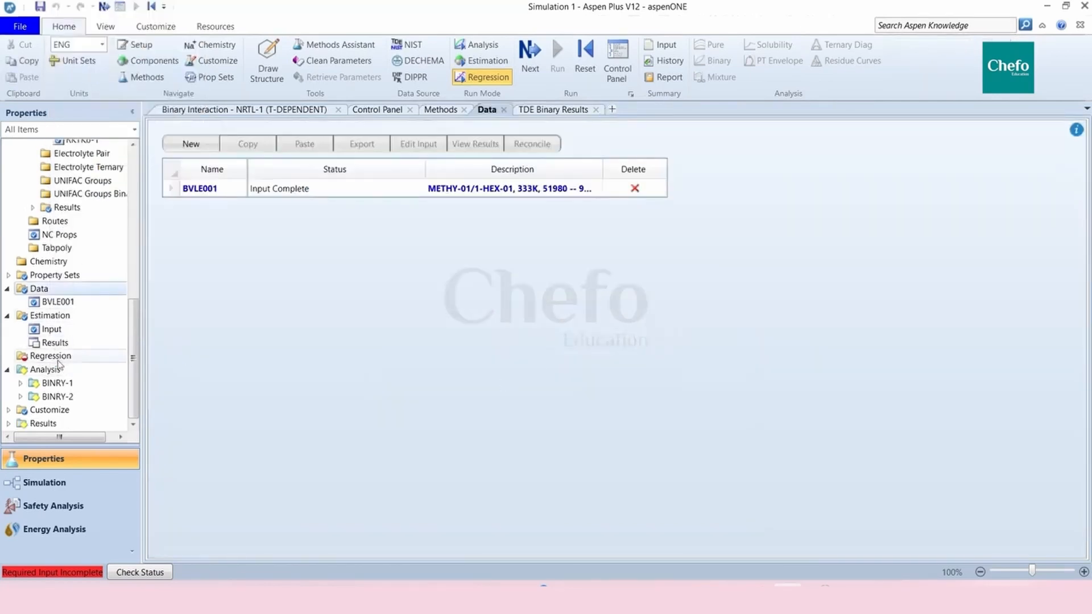
Step: Create a new data regression case with the default name
{"action": "left_click", "coordinate": [57, 356]}
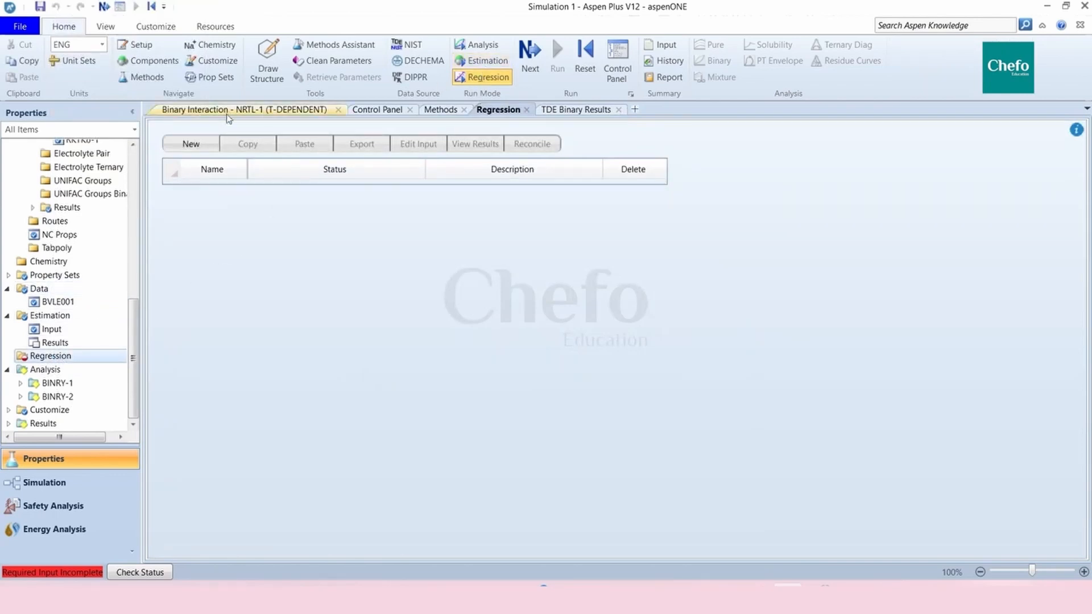
{"action": "left_click", "coordinate": [206, 145]}
{"action": "left_click", "coordinate": [531, 320]}
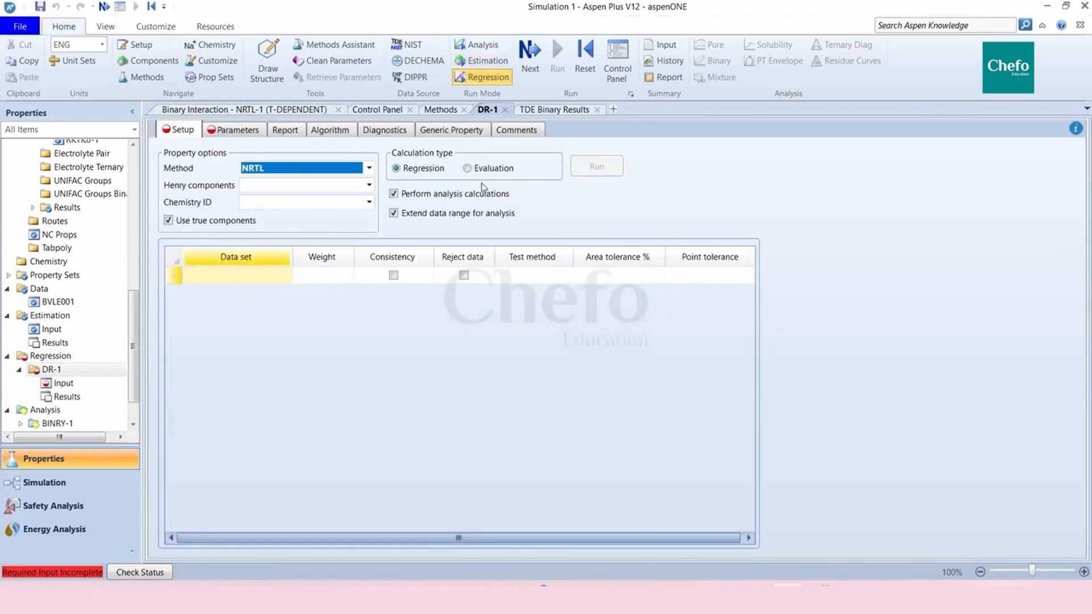
Step: Set the new case's calculation type to Evaluation and assign BVLE001 as its data set
{"action": "left_click", "coordinate": [489, 169]}
{"action": "left_click", "coordinate": [286, 276]}
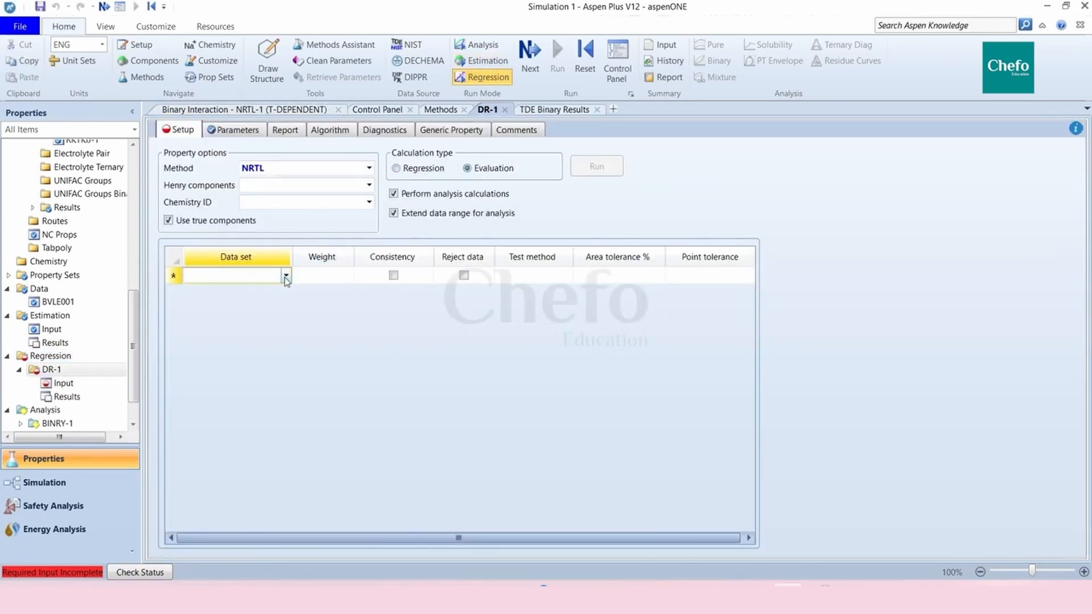
{"action": "left_click", "coordinate": [285, 275]}
{"action": "left_click", "coordinate": [285, 275]}
{"action": "left_click", "coordinate": [285, 277]}
{"action": "left_click", "coordinate": [285, 277]}
{"action": "left_click", "coordinate": [278, 295]}
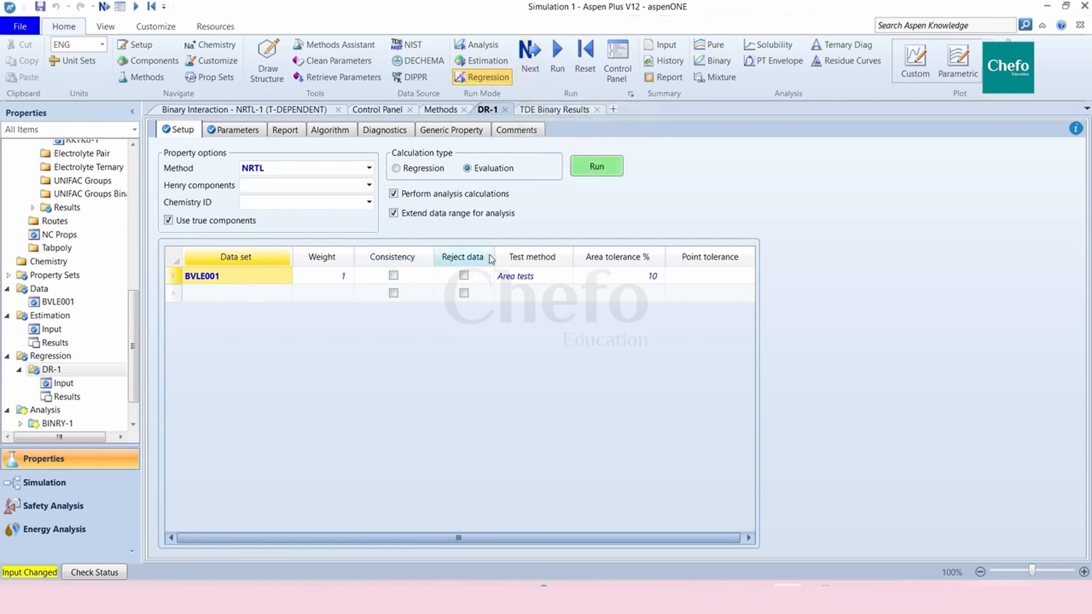
Step: Run the data regression for evaluation case DR-1, taking it out of the run list and putting it back before confirming
{"action": "left_click", "coordinate": [530, 52]}
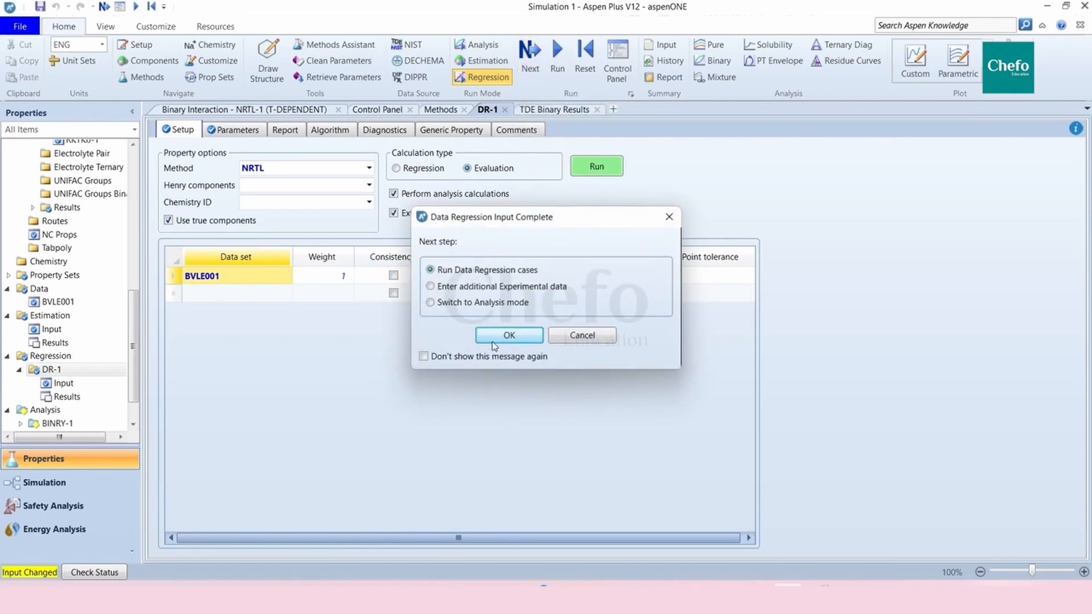
{"action": "left_click", "coordinate": [494, 341]}
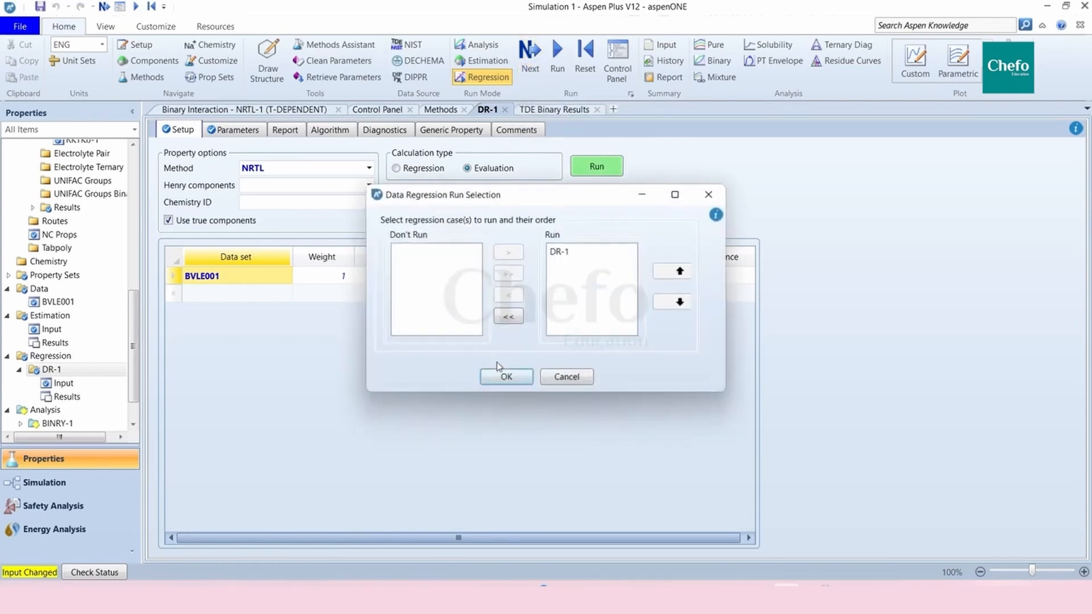
{"action": "left_click", "coordinate": [511, 317]}
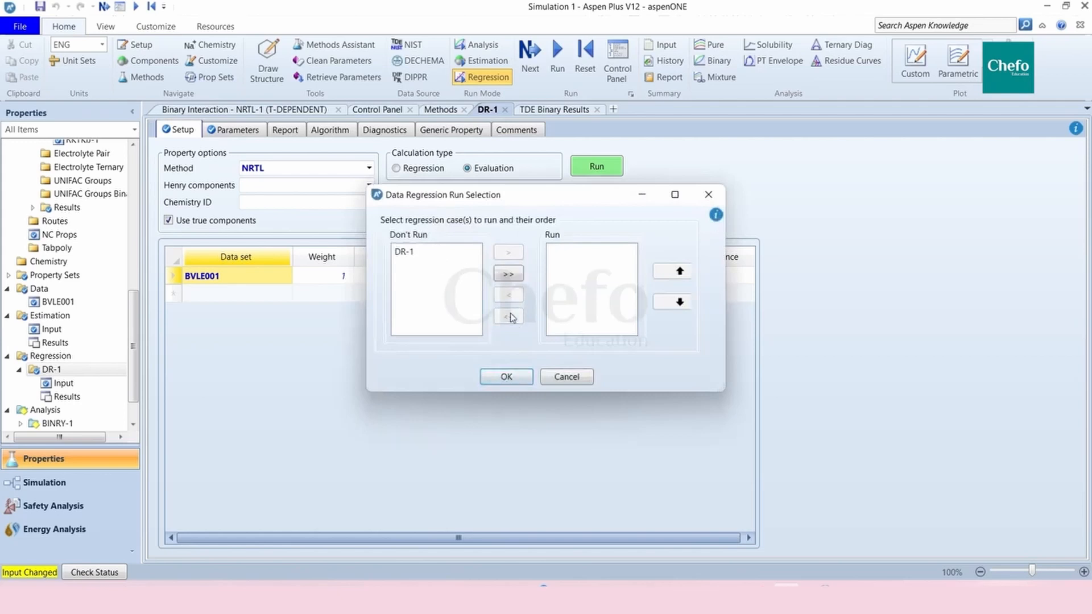
{"action": "double_click", "coordinate": [428, 257]}
{"action": "left_click", "coordinate": [524, 384]}
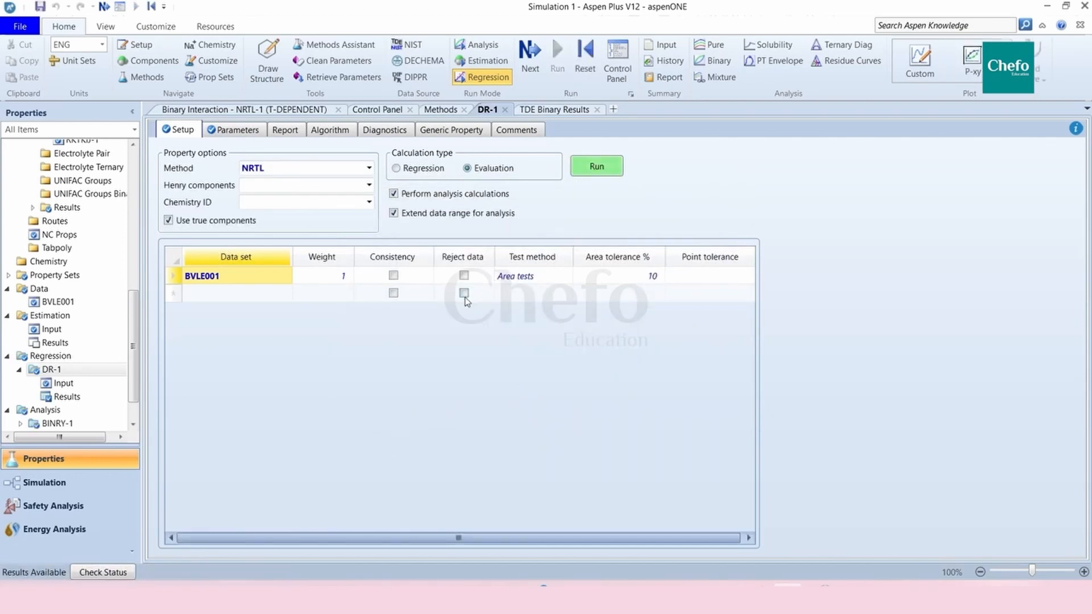
Step: Create a custom plot of Area tolerance % against Weight from the DR-1 setup, and close the plot
{"action": "left_click", "coordinate": [924, 68]}
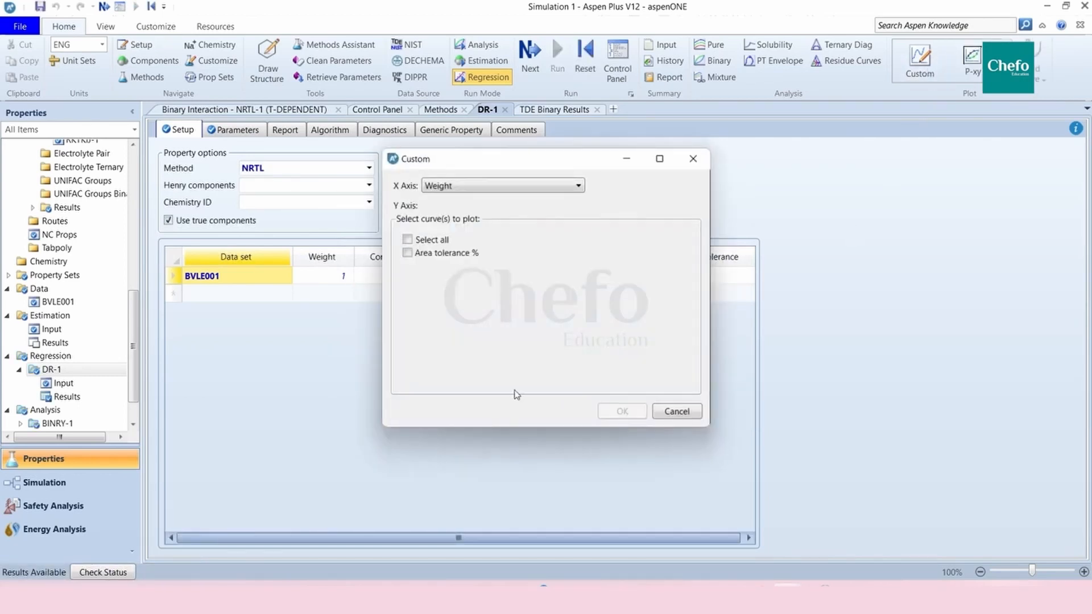
{"action": "left_click", "coordinate": [422, 242]}
{"action": "left_click", "coordinate": [415, 255]}
{"action": "left_click", "coordinate": [439, 241]}
{"action": "left_click", "coordinate": [628, 411]}
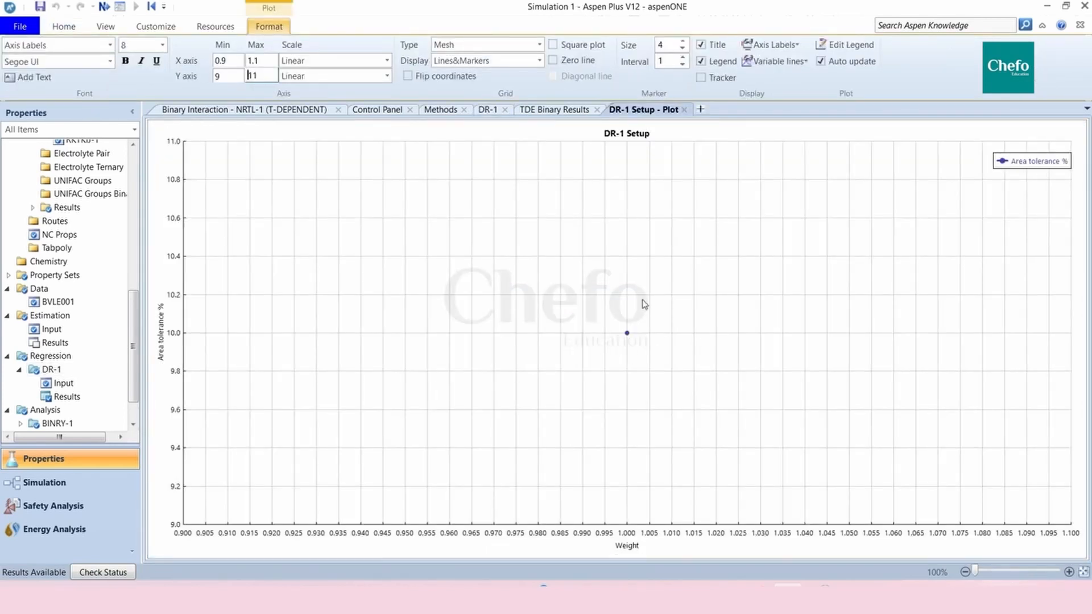
{"action": "left_click", "coordinate": [684, 110]}
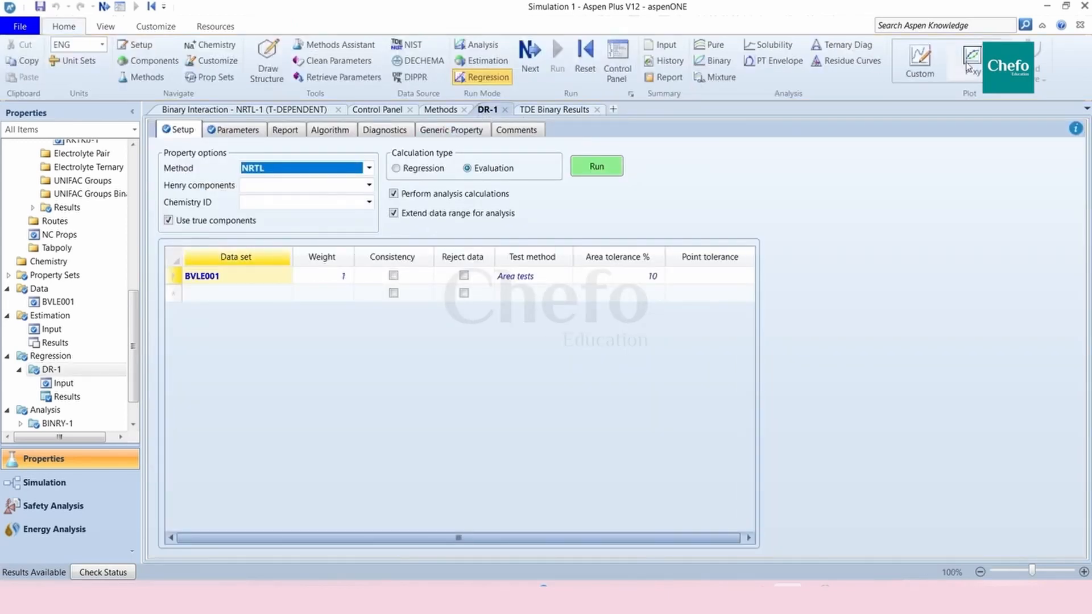
{"action": "left_click", "coordinate": [931, 79]}
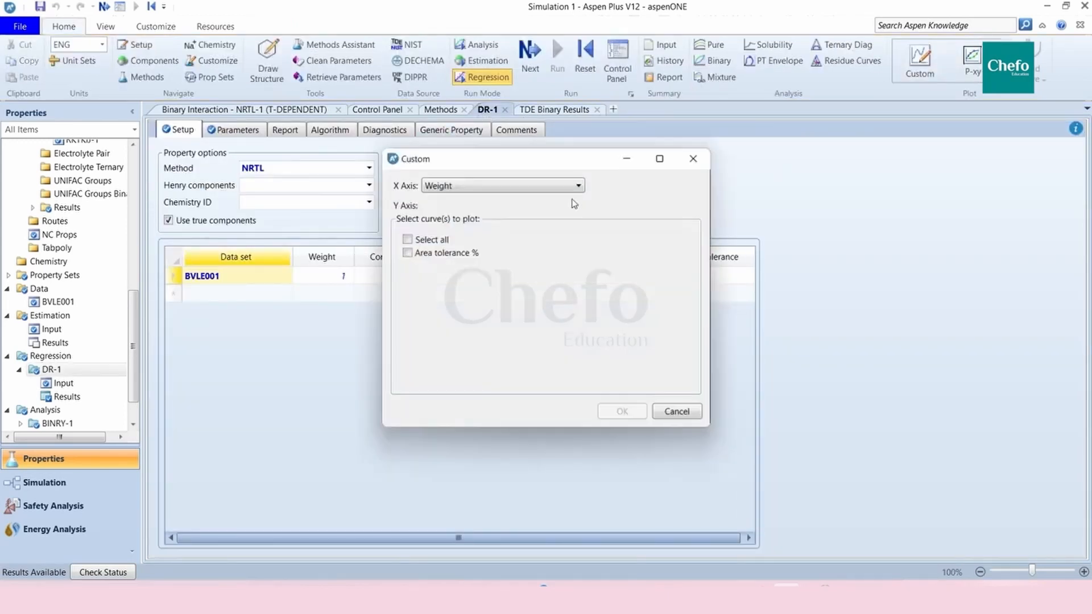
{"action": "left_click", "coordinate": [491, 185]}
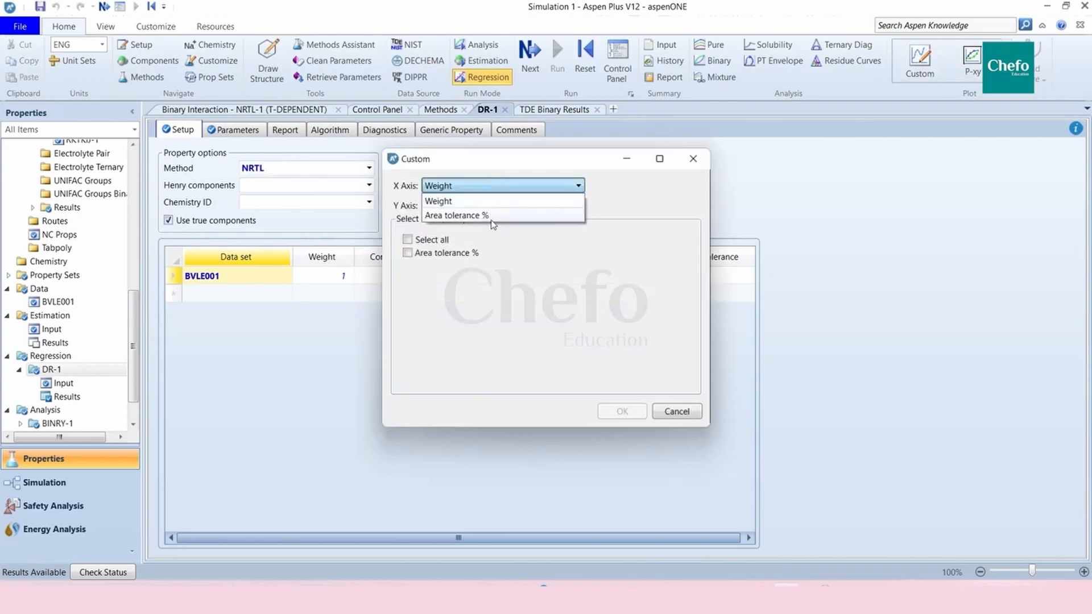
{"action": "left_click", "coordinate": [478, 251]}
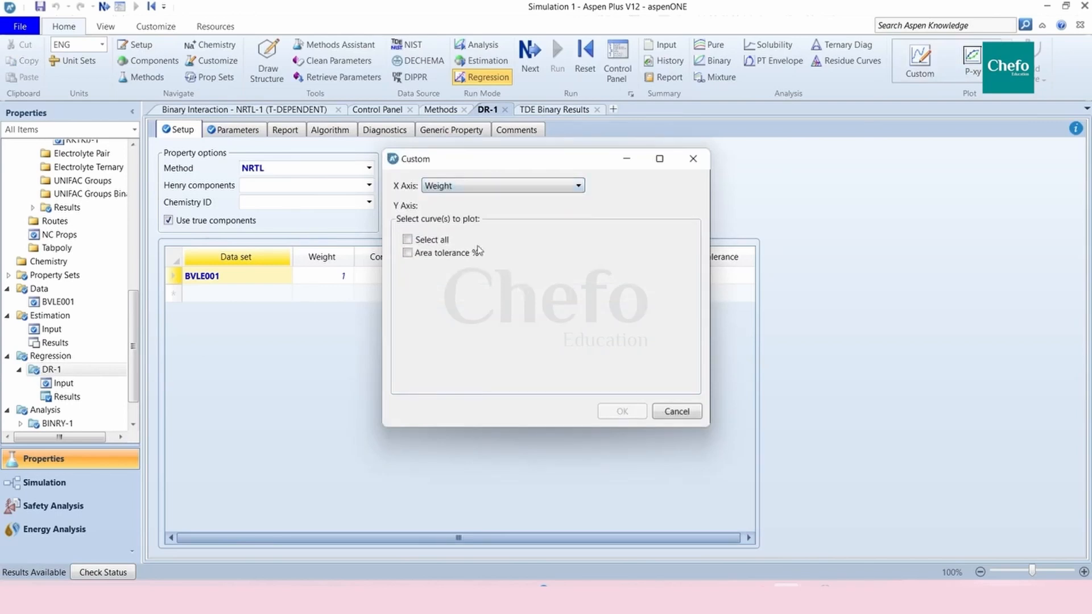
{"action": "left_click", "coordinate": [693, 159]}
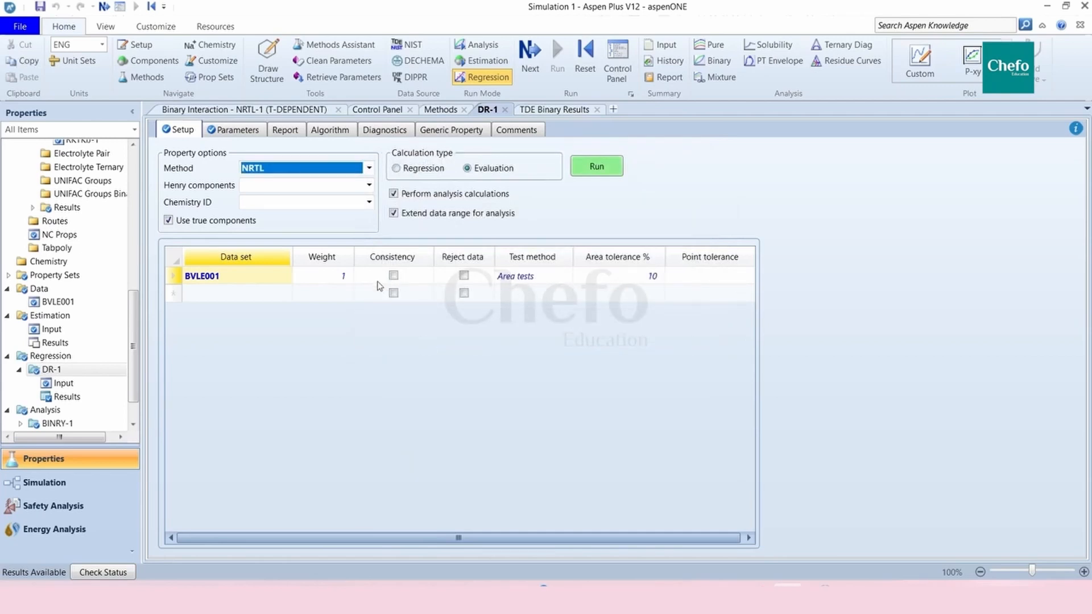
Step: Set the weight of data set BVLE001 to 7 and rerun the evaluation case
{"action": "left_click", "coordinate": [342, 276]}
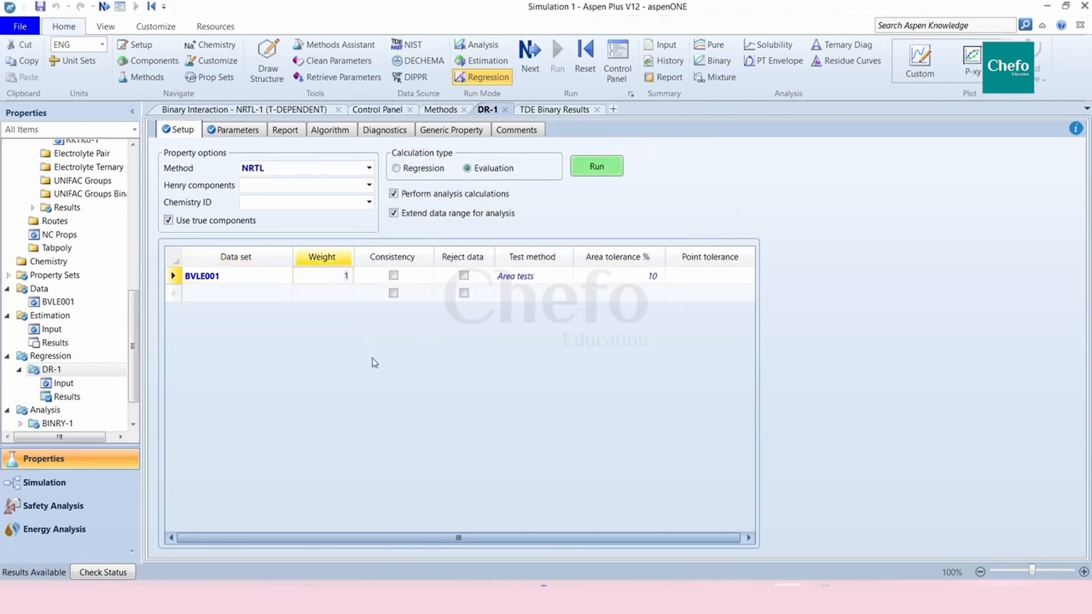
{"action": "type", "text": "7"}
{"action": "key", "text": "Return"}
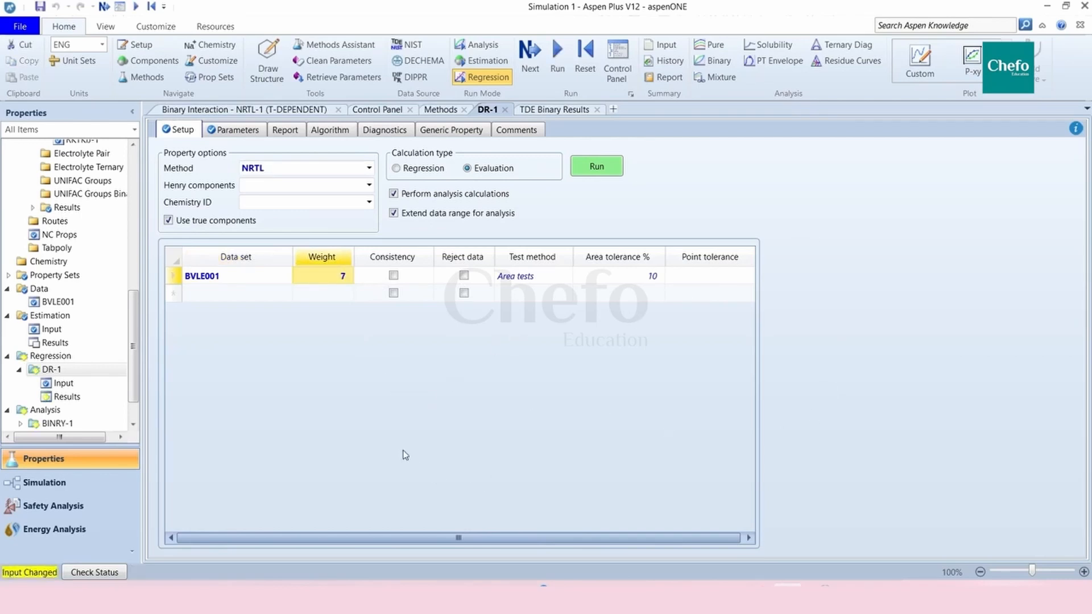
{"action": "left_click", "coordinate": [591, 166]}
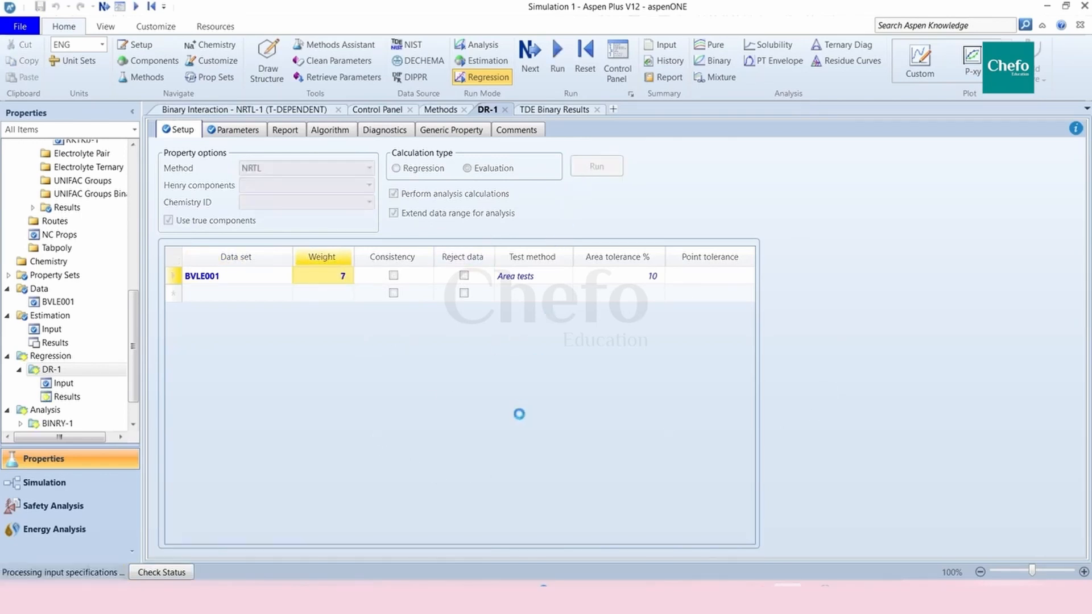
Step: Plot all available curves against Weight for the rerun DR-1 case, and close the resulting plot
{"action": "left_click", "coordinate": [919, 60]}
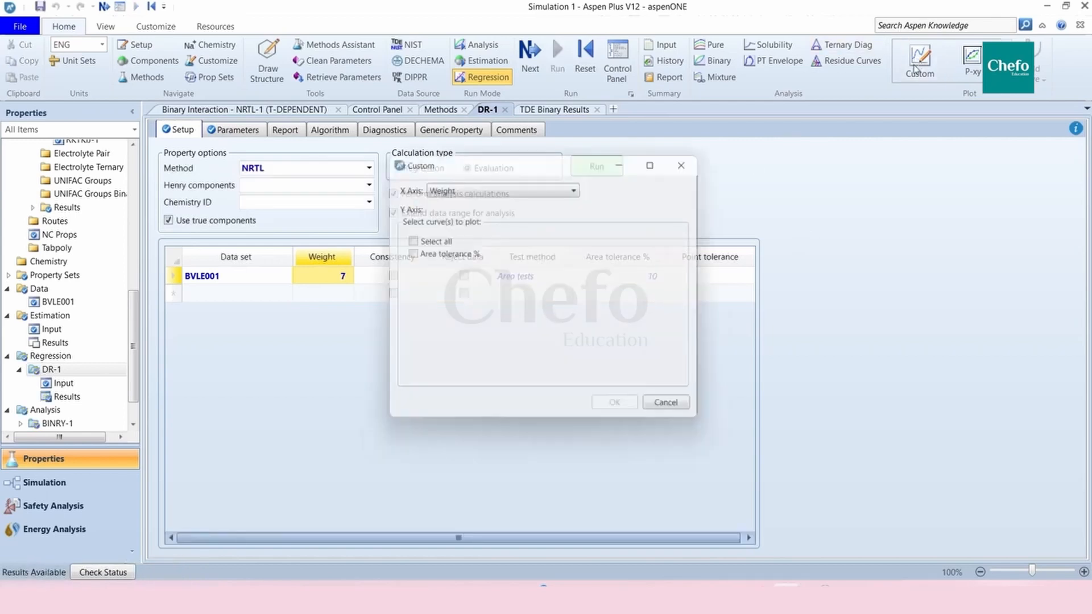
{"action": "left_click", "coordinate": [443, 242]}
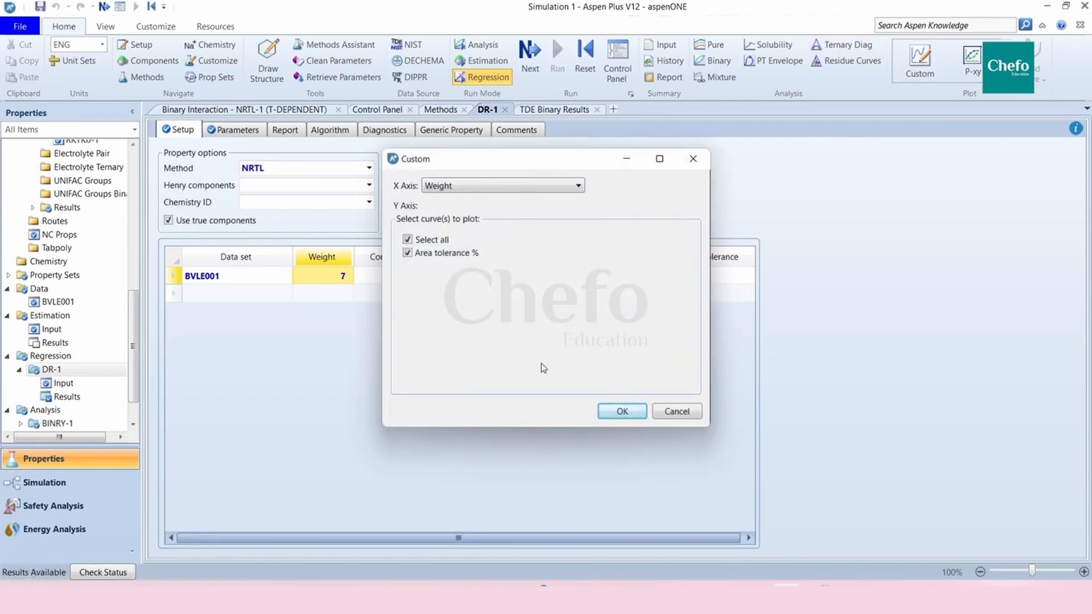
{"action": "left_click", "coordinate": [623, 410]}
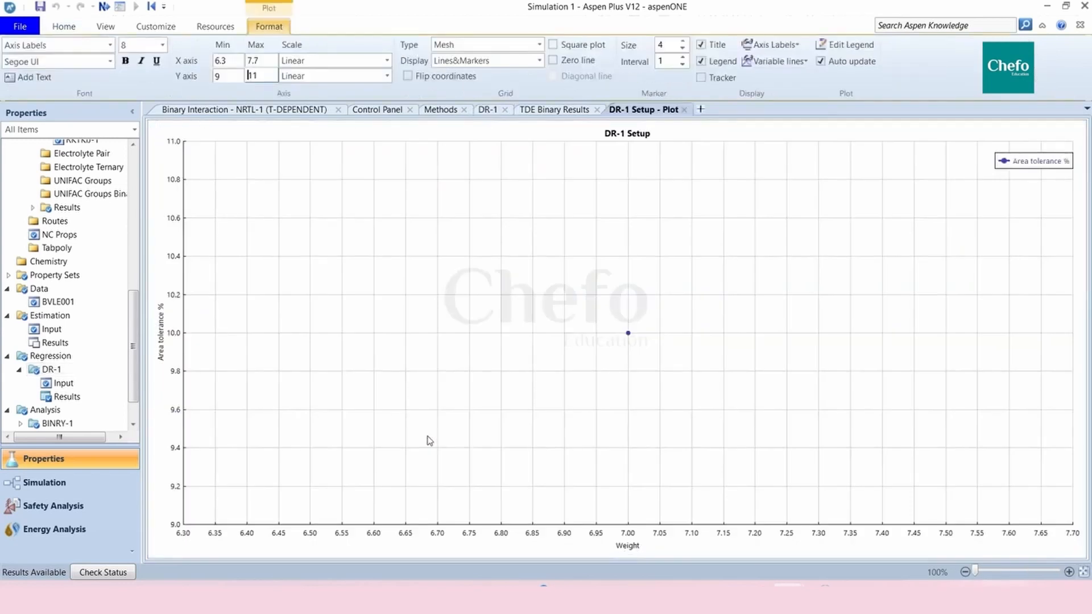
{"action": "left_click", "coordinate": [684, 110]}
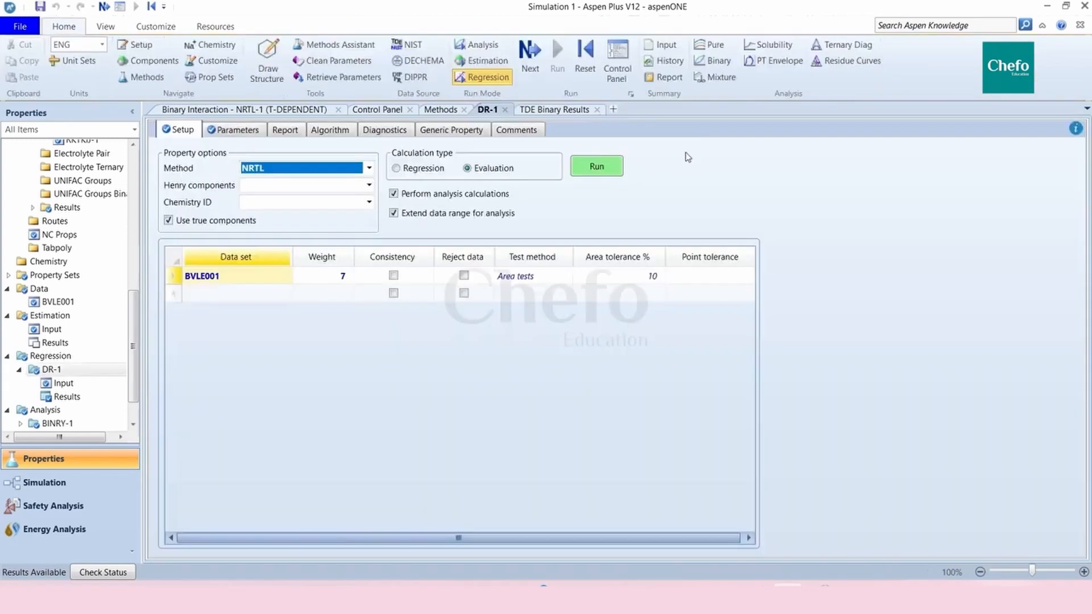
Step: Set the weight of data set BVLE001 to 1 and run the evaluation again
{"action": "left_click", "coordinate": [340, 278]}
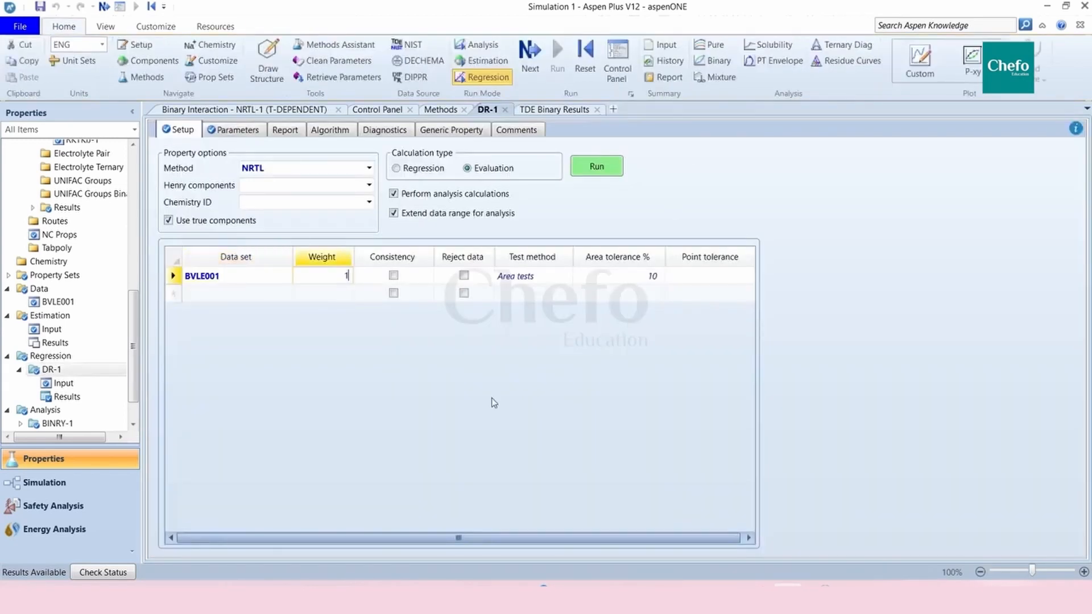
{"action": "type", "text": "1"}
{"action": "left_click", "coordinate": [595, 169]}
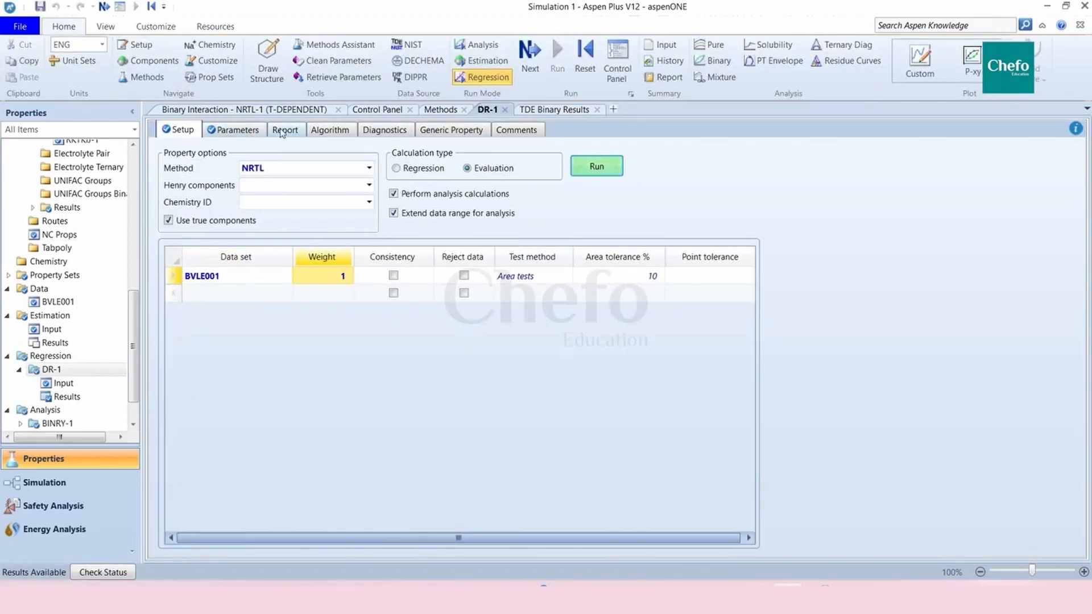
Step: Review DR-1's comments, generic property, diagnostics, algorithm, report and parameter input pages, and return to its setup
{"action": "left_click", "coordinate": [518, 132]}
{"action": "left_click", "coordinate": [453, 130]}
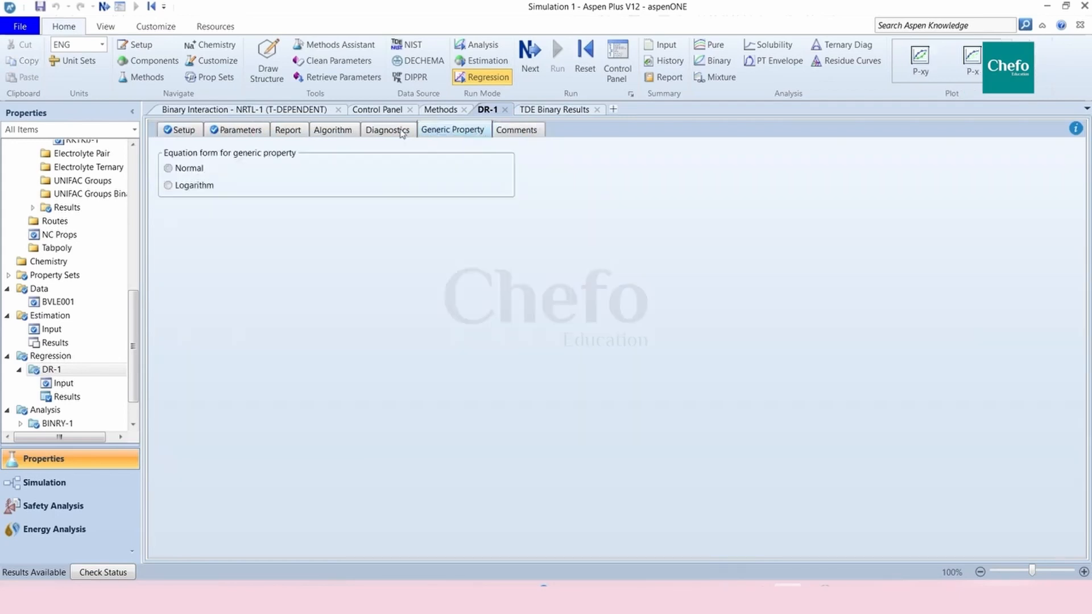
{"action": "left_click", "coordinate": [381, 130]}
{"action": "left_click", "coordinate": [325, 131]}
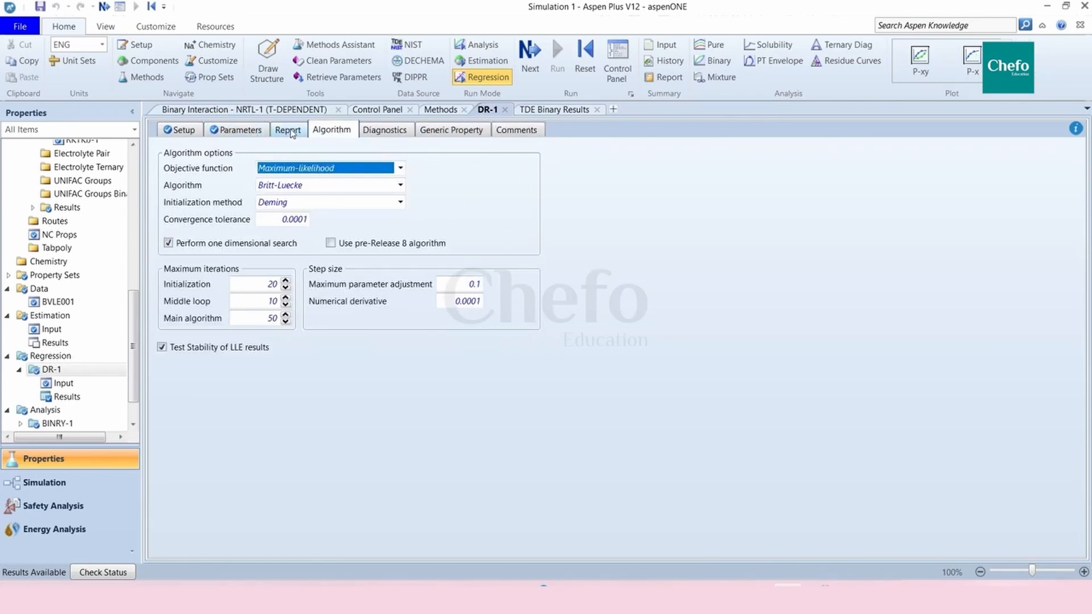
{"action": "left_click", "coordinate": [290, 132]}
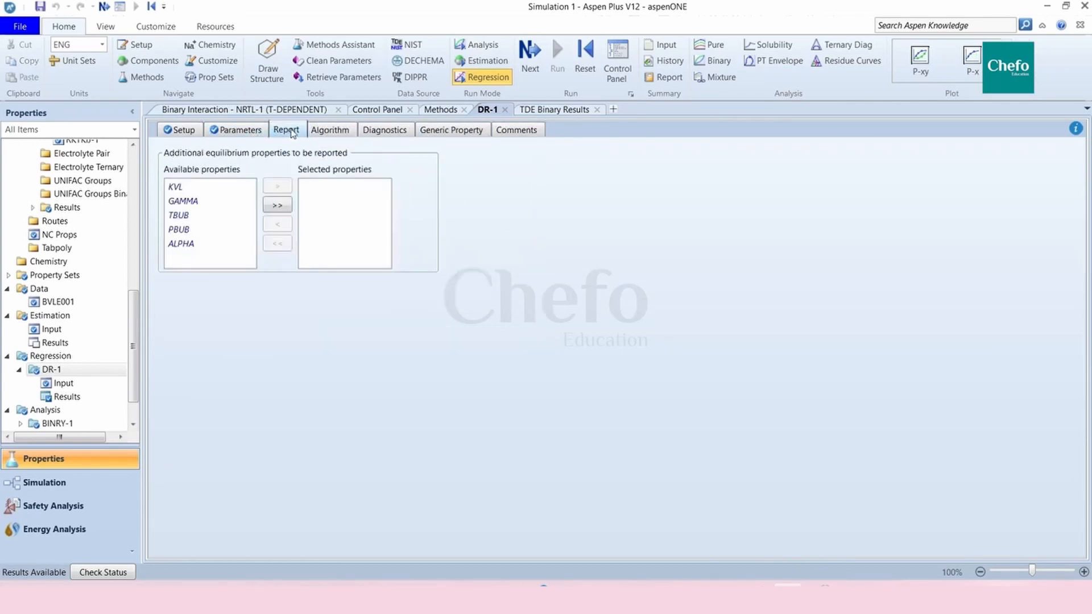
{"action": "left_click", "coordinate": [249, 132]}
{"action": "left_click", "coordinate": [168, 131]}
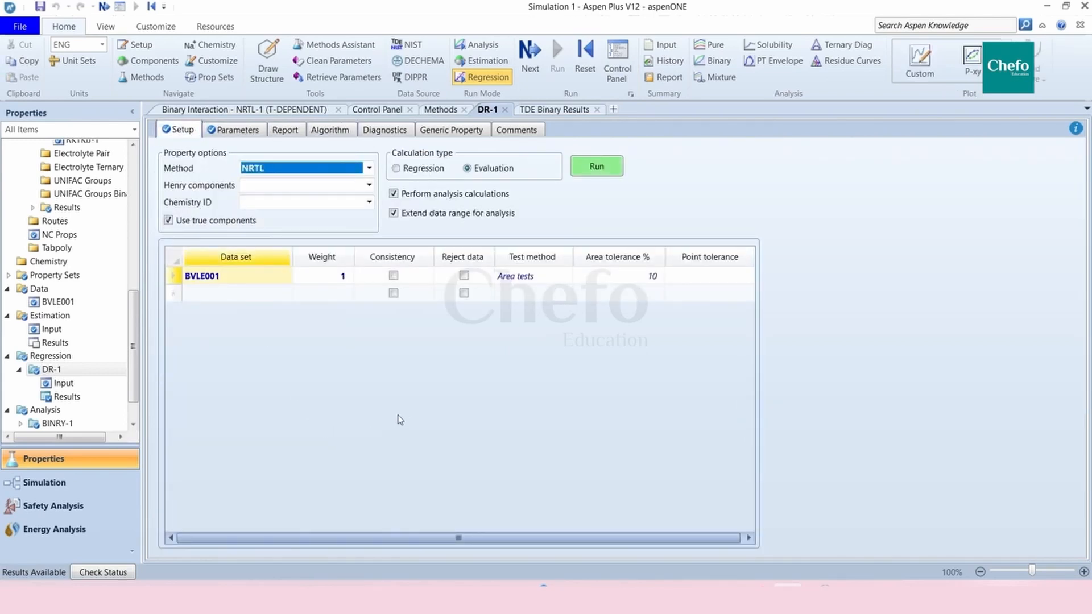
Step: Open the DR-1 results and examine the evaluation statistics and the full analysis profiles table for BVLE001
{"action": "left_click", "coordinate": [67, 397]}
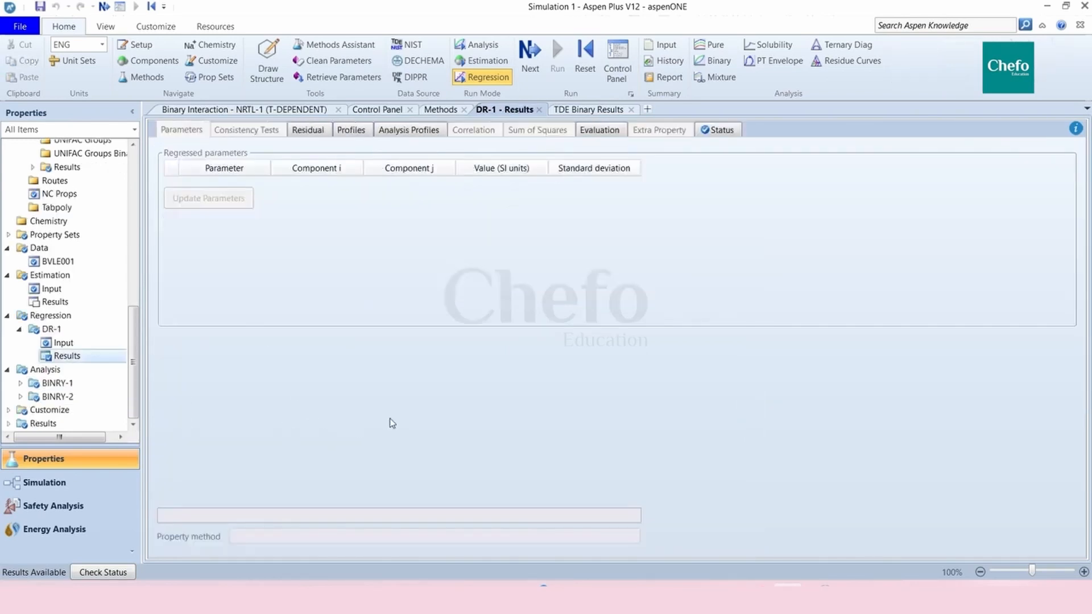
{"action": "left_click", "coordinate": [600, 132]}
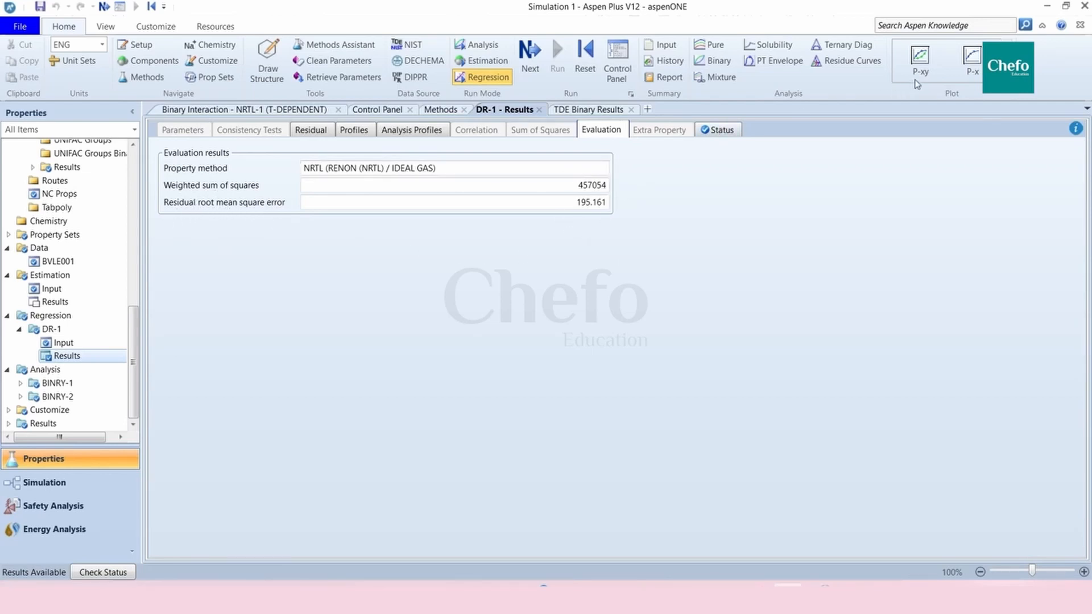
{"action": "left_click", "coordinate": [421, 130]}
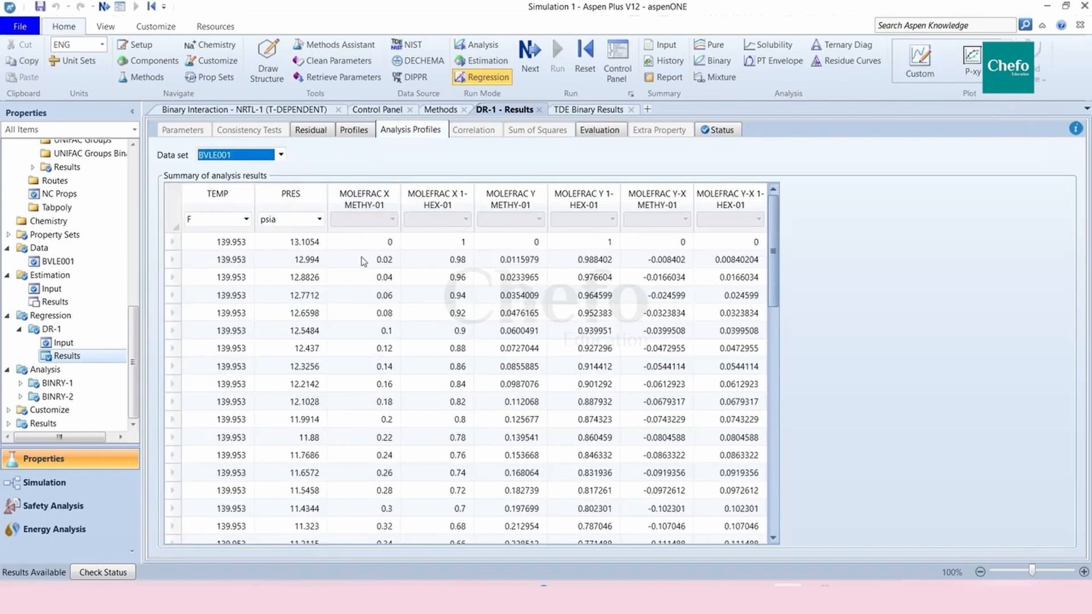
{"action": "scroll", "coordinate": [362, 316], "scroll_direction": "down", "scroll_amount": 5}
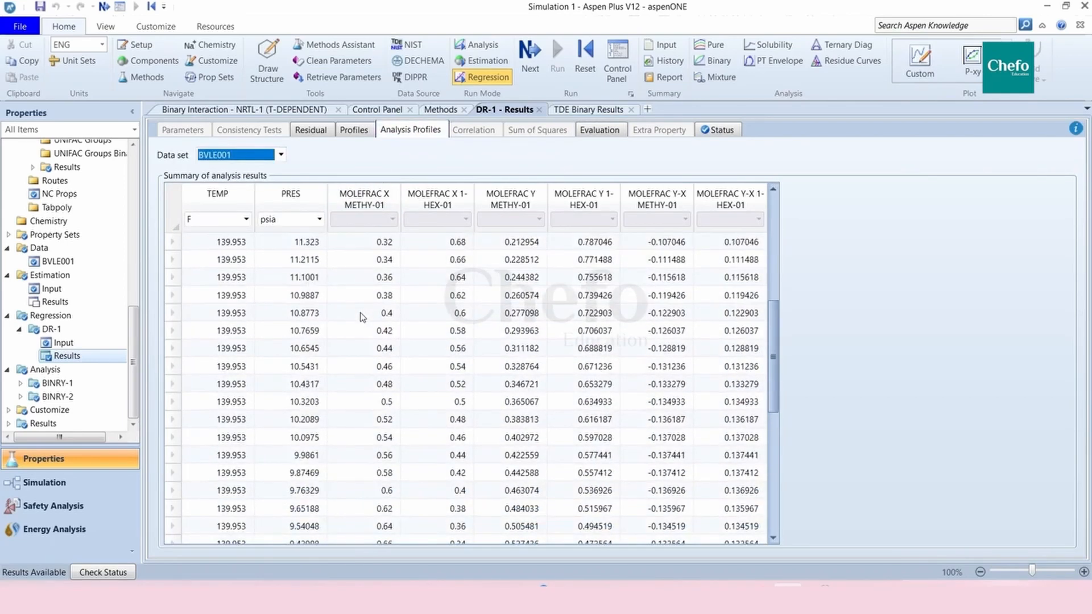
{"action": "scroll", "coordinate": [363, 317], "scroll_direction": "down", "scroll_amount": 5}
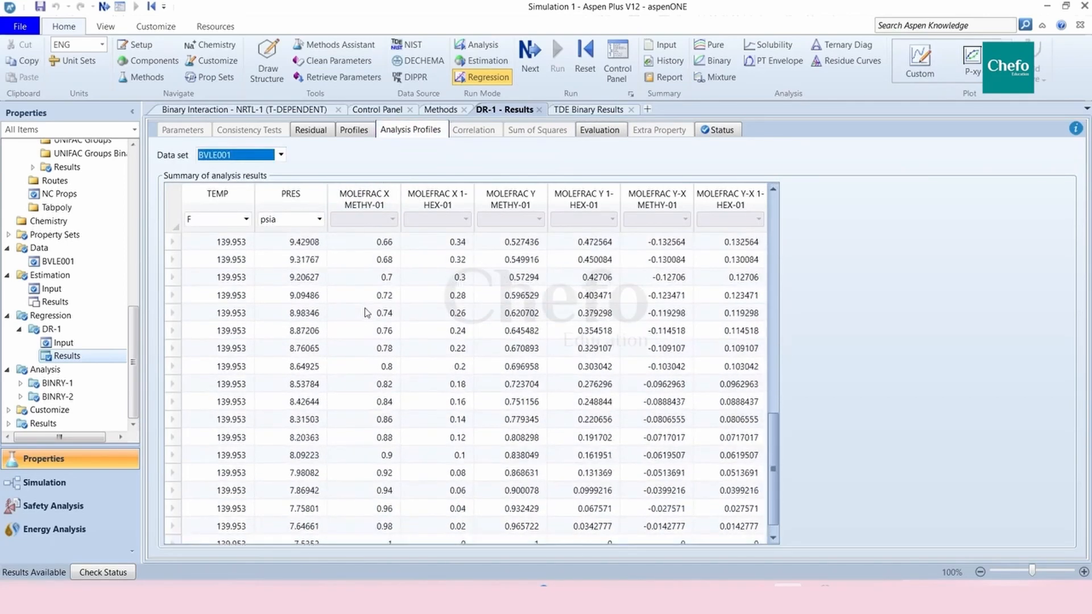
{"action": "scroll", "coordinate": [367, 313], "scroll_direction": "up", "scroll_amount": 1}
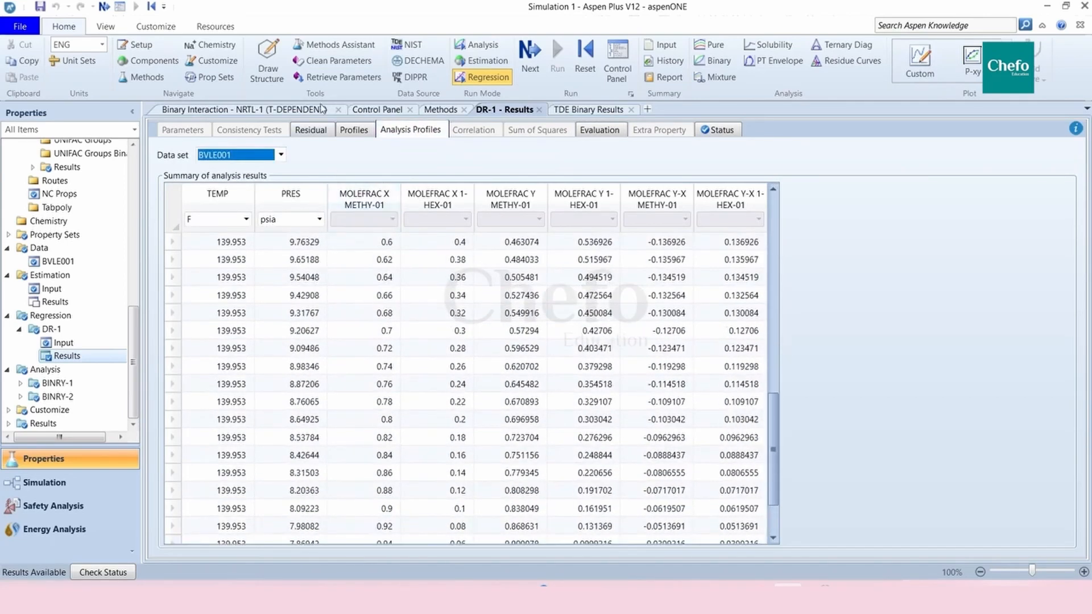
Step: Compare the BVLE001 experimental and estimated profiles with the analysis profiles, and check the DR-1 evaluation and status results
{"action": "left_click", "coordinate": [355, 131]}
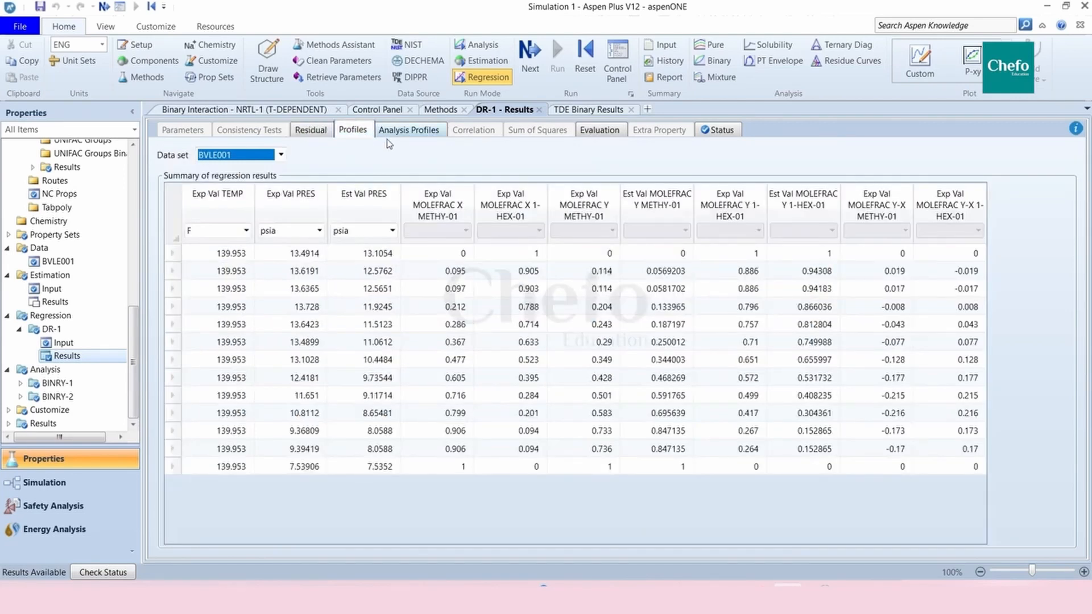
{"action": "left_click", "coordinate": [409, 132]}
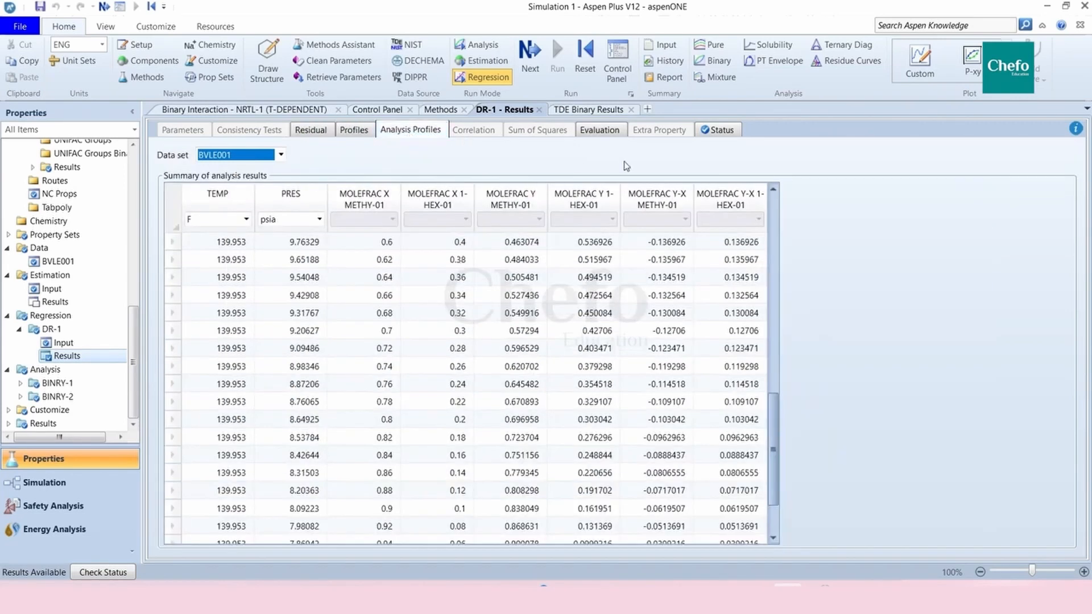
{"action": "left_click", "coordinate": [616, 133]}
{"action": "left_click", "coordinate": [718, 129]}
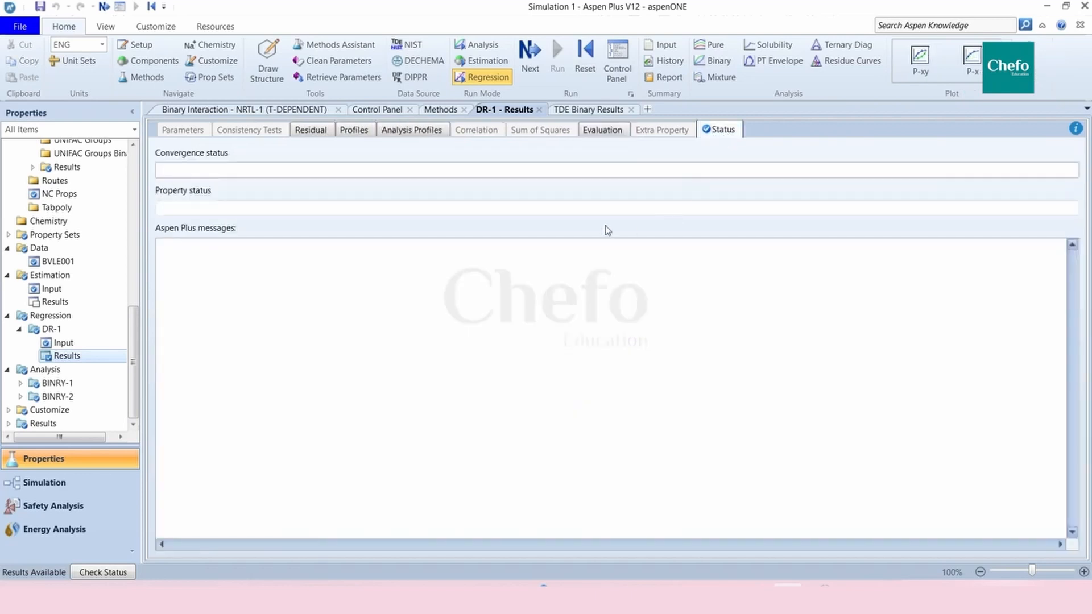
Step: Plot DR-1's Regressed, Std. Dev. and Difference pressure residuals against Experimental, and close the plot after viewing it
{"action": "left_click", "coordinate": [300, 129]}
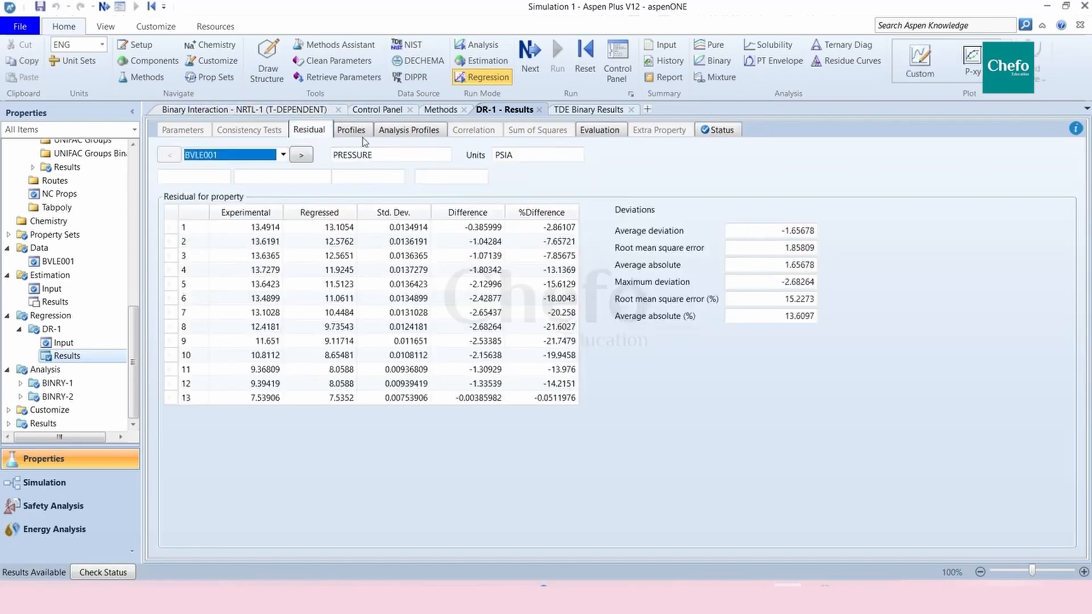
{"action": "left_click", "coordinate": [919, 71]}
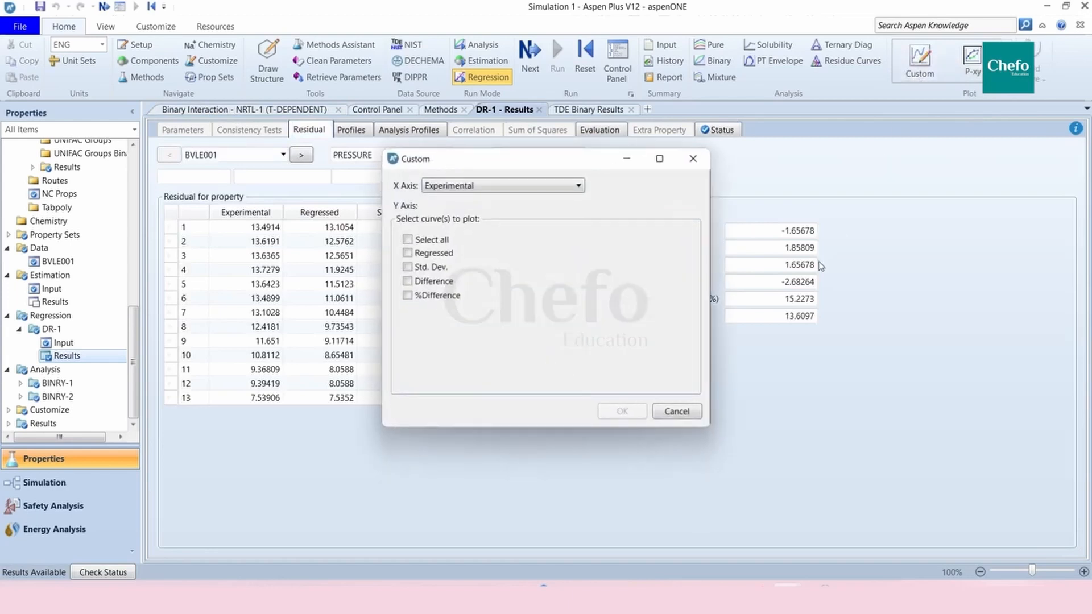
{"action": "left_click", "coordinate": [422, 254]}
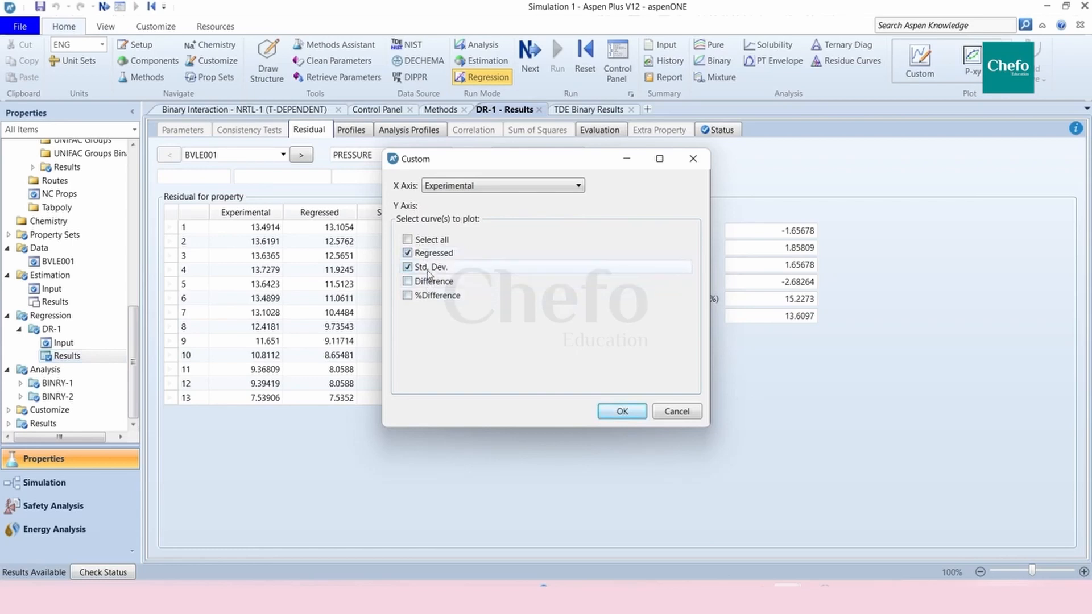
{"action": "left_click", "coordinate": [433, 283]}
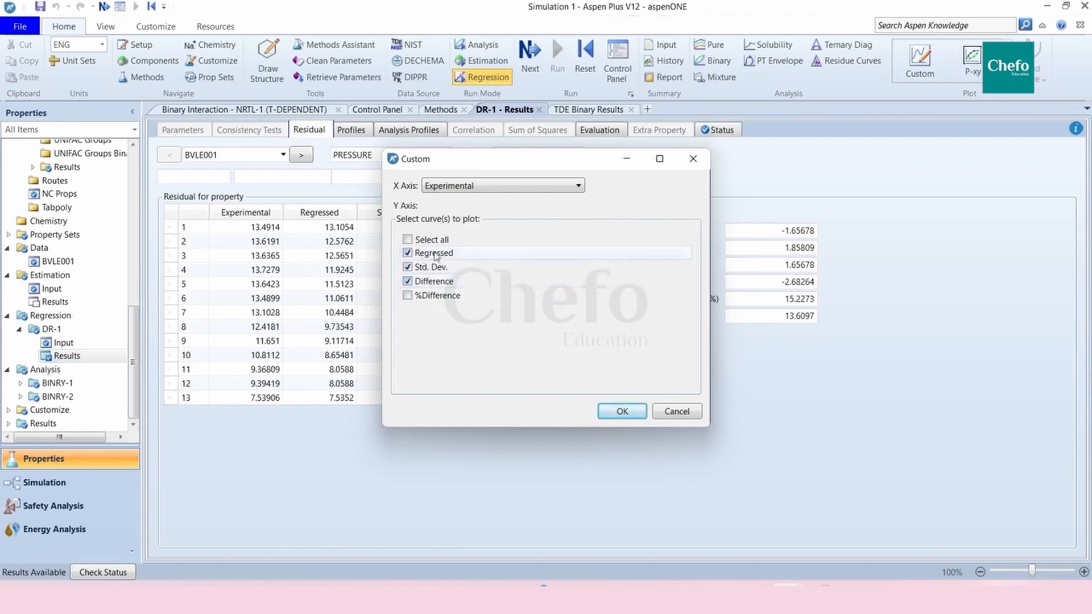
{"action": "left_click", "coordinate": [621, 412]}
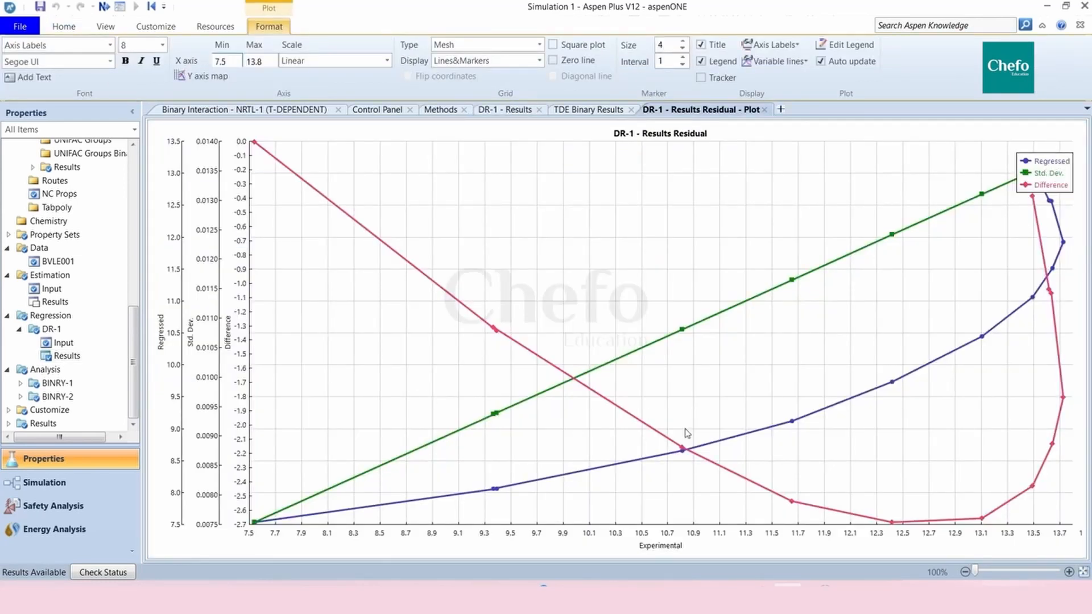
{"action": "left_click", "coordinate": [765, 110]}
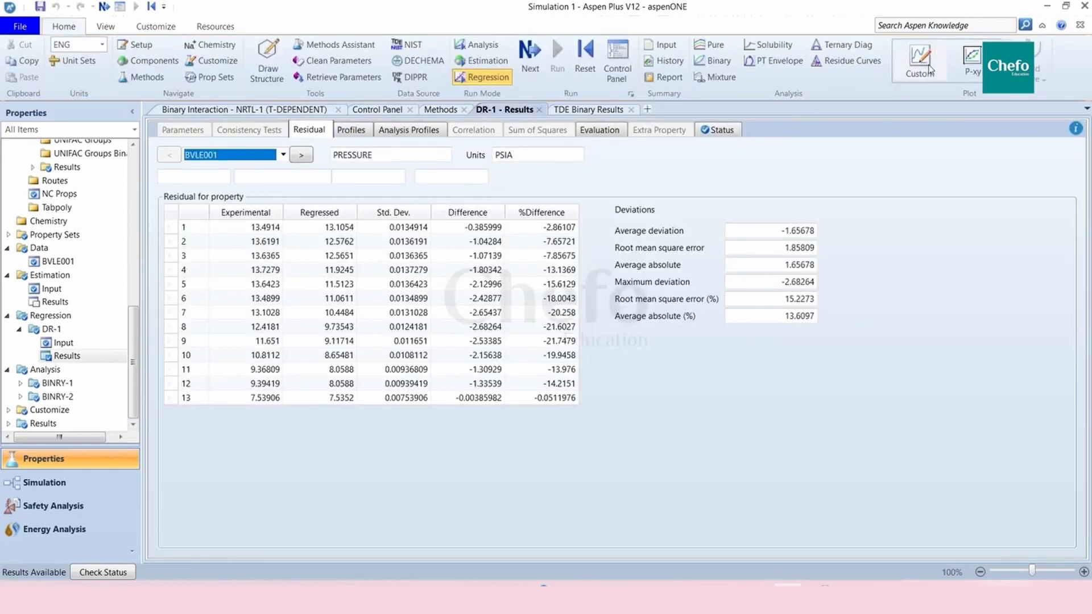
Step: Plot the y-x diagram of the DR-1 analysis results for BVLE001 in mole fraction and move the legend into the upper-left of the graph
{"action": "left_click", "coordinate": [215, 26]}
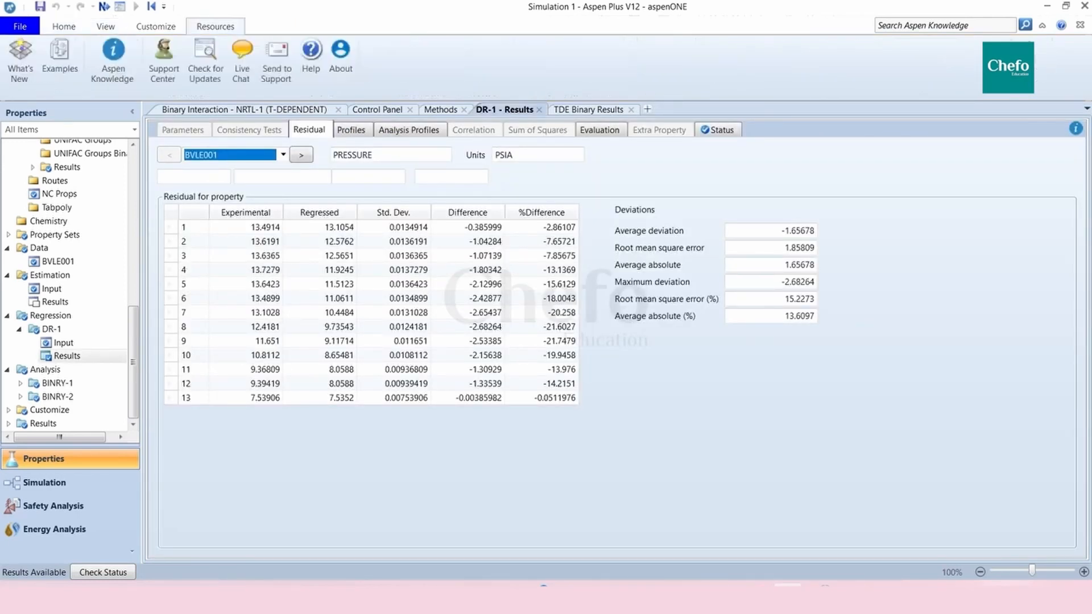
{"action": "scroll", "coordinate": [788, 84], "scroll_direction": "up", "scroll_amount": 3}
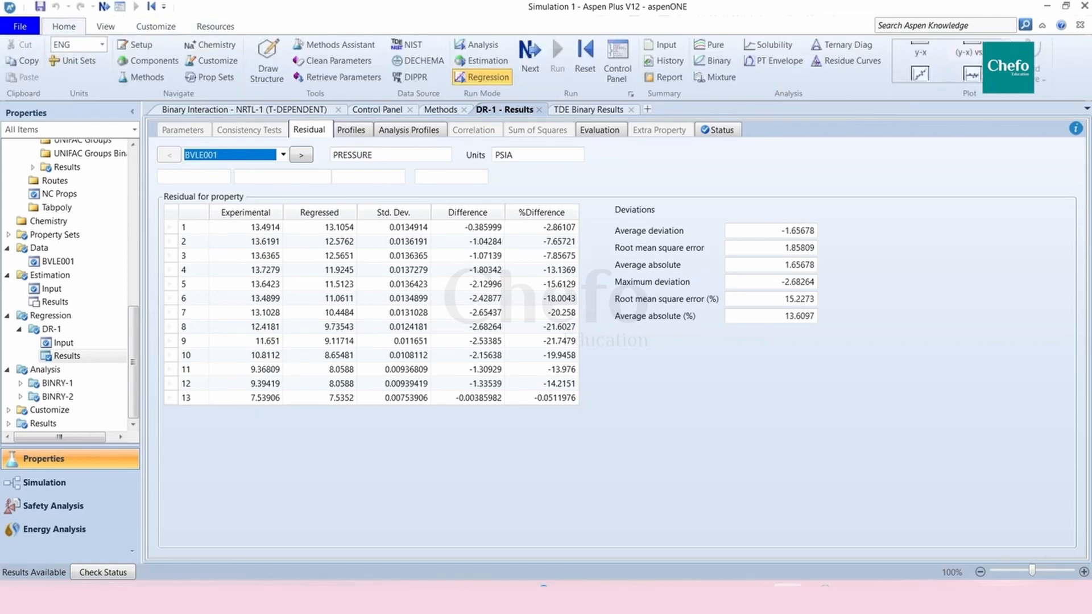
{"action": "left_click", "coordinate": [924, 66]}
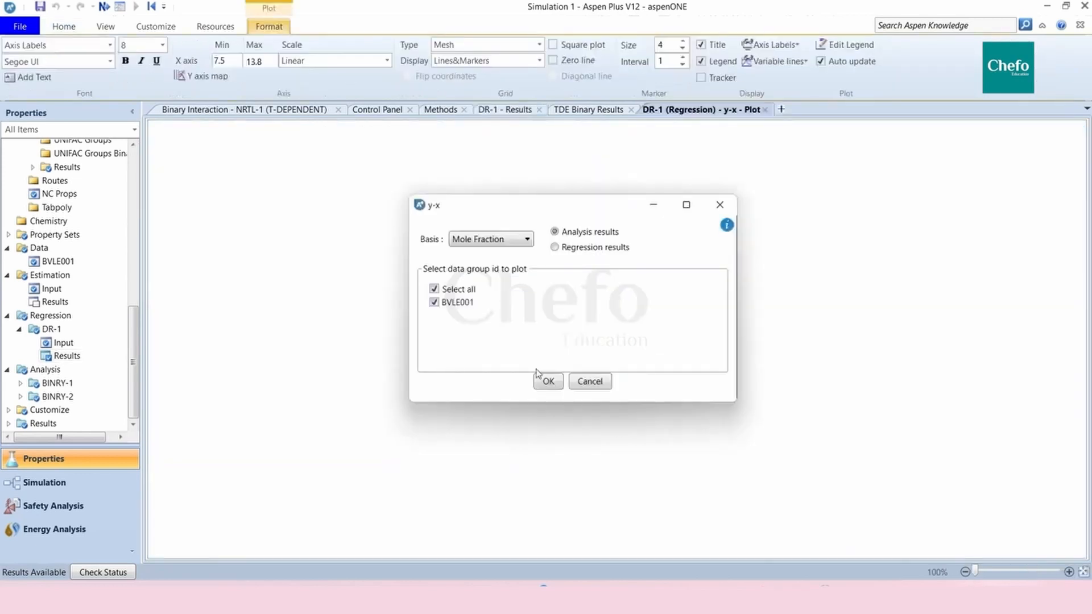
{"action": "left_click", "coordinate": [548, 383]}
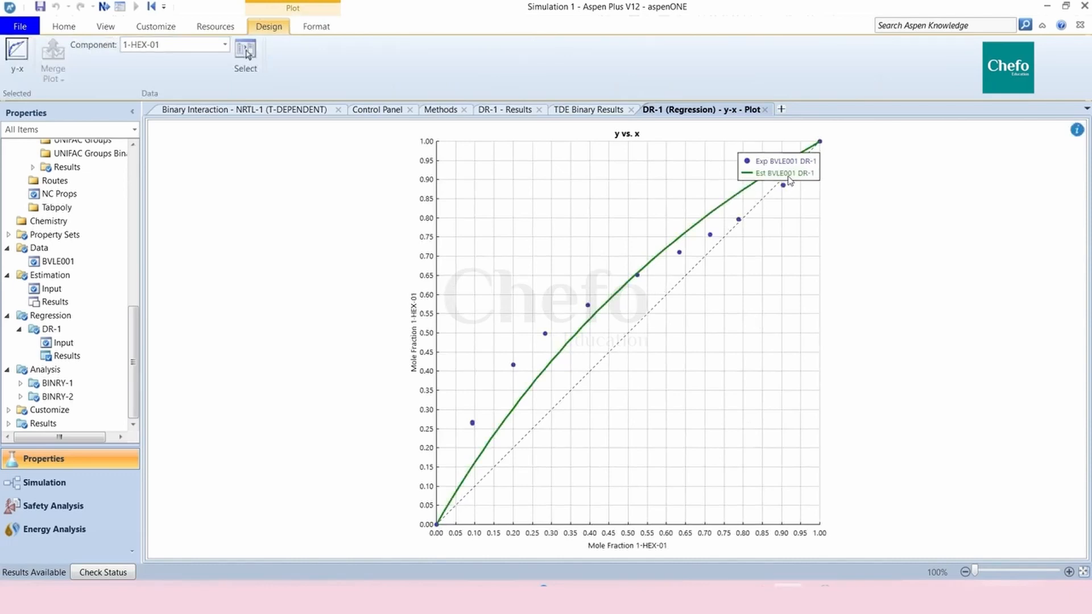
{"action": "left_click_drag", "start_coordinate": [789, 172], "coordinate": [512, 212]}
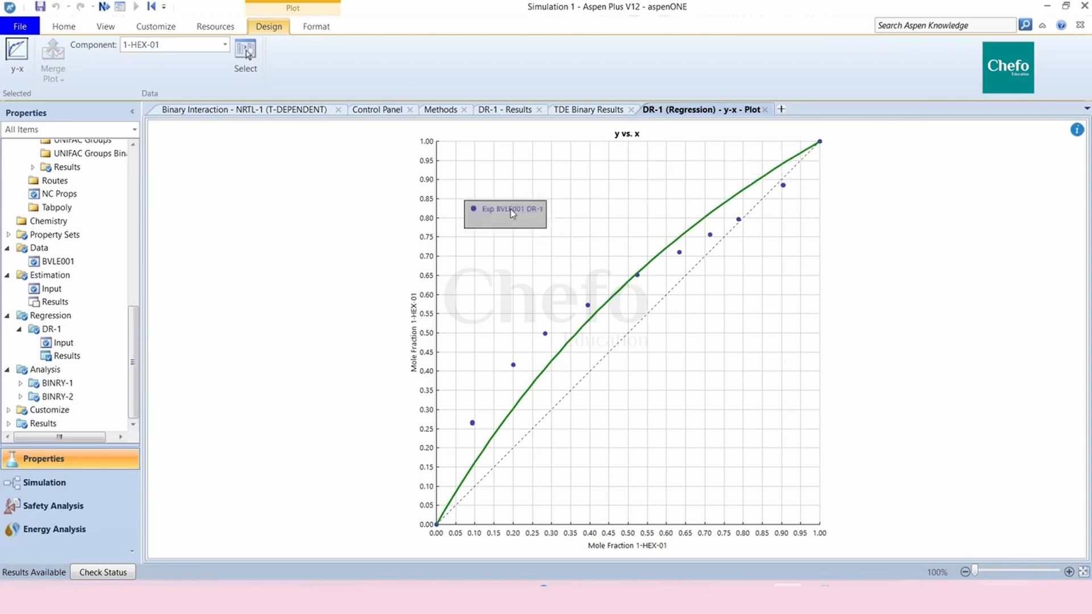
{"action": "left_click", "coordinate": [477, 260]}
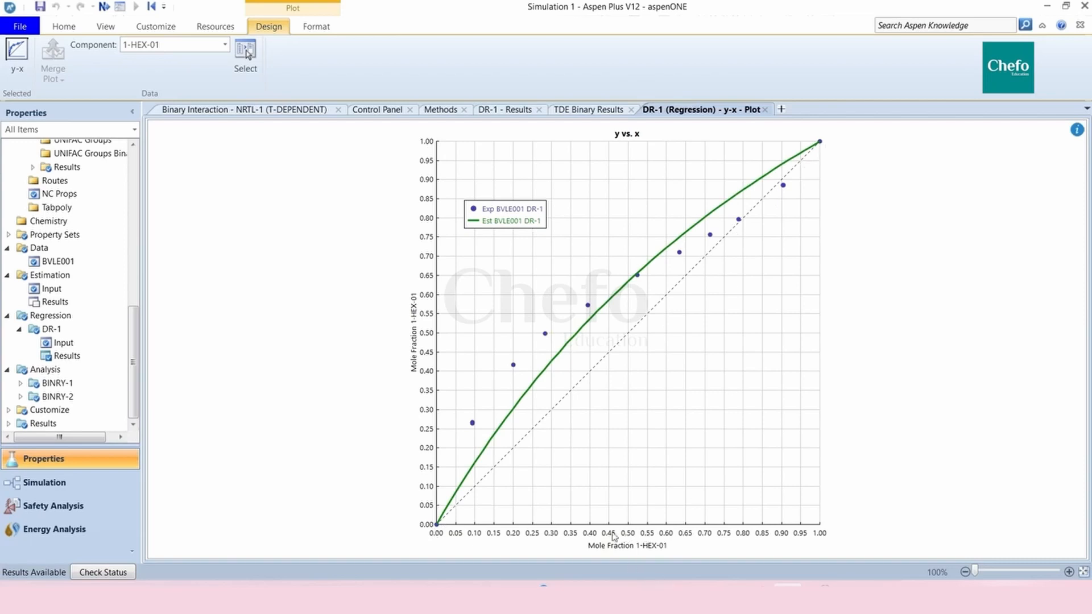
Step: Check the data regression messages in the Control Panel and return to the DR-1 residual results
{"action": "left_click", "coordinate": [505, 110]}
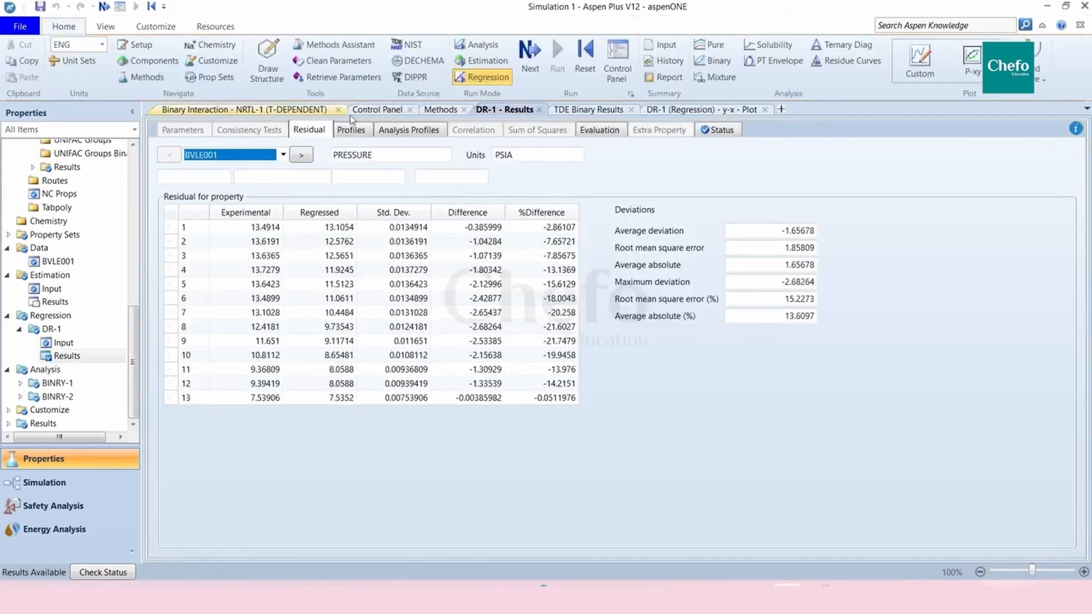
{"action": "left_click", "coordinate": [437, 110]}
{"action": "left_click", "coordinate": [371, 111]}
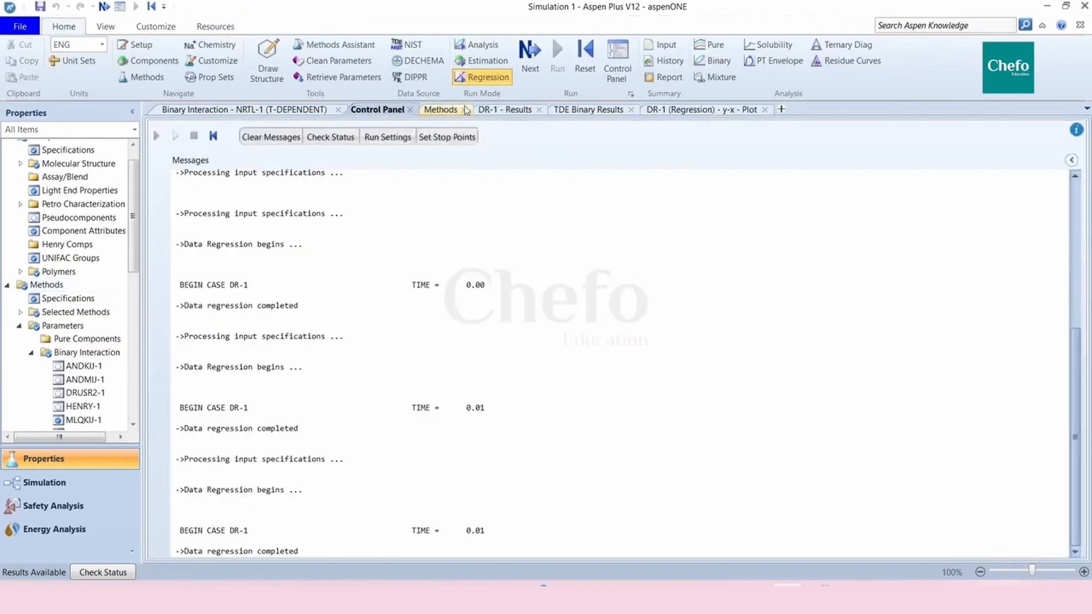
{"action": "left_click", "coordinate": [489, 111]}
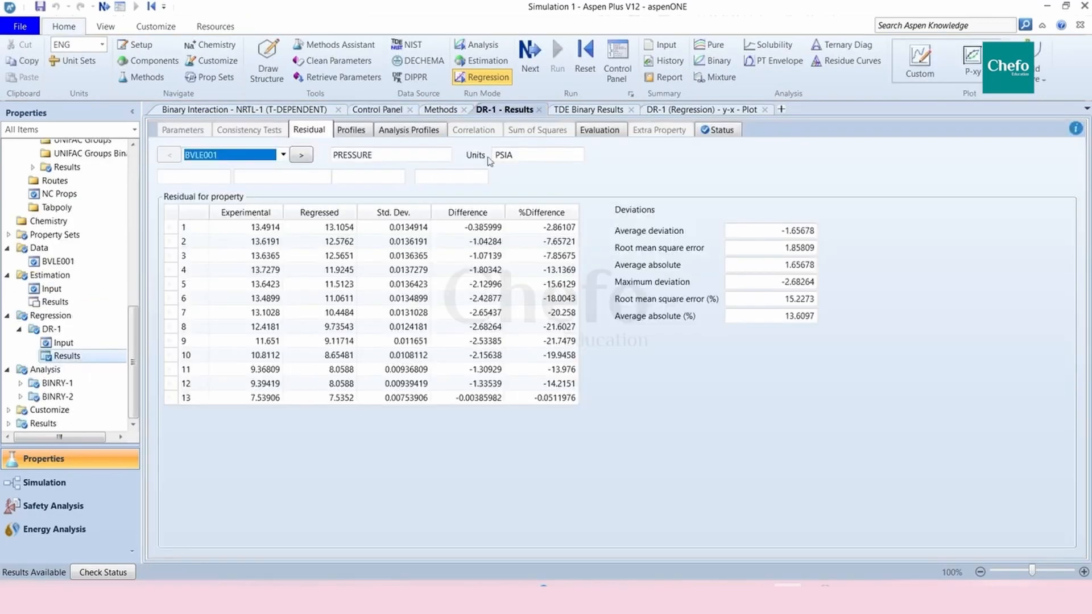
Step: Try the Regression calculation type for DR-1, inspect its parameters page, and restore Evaluation
{"action": "left_click", "coordinate": [64, 342]}
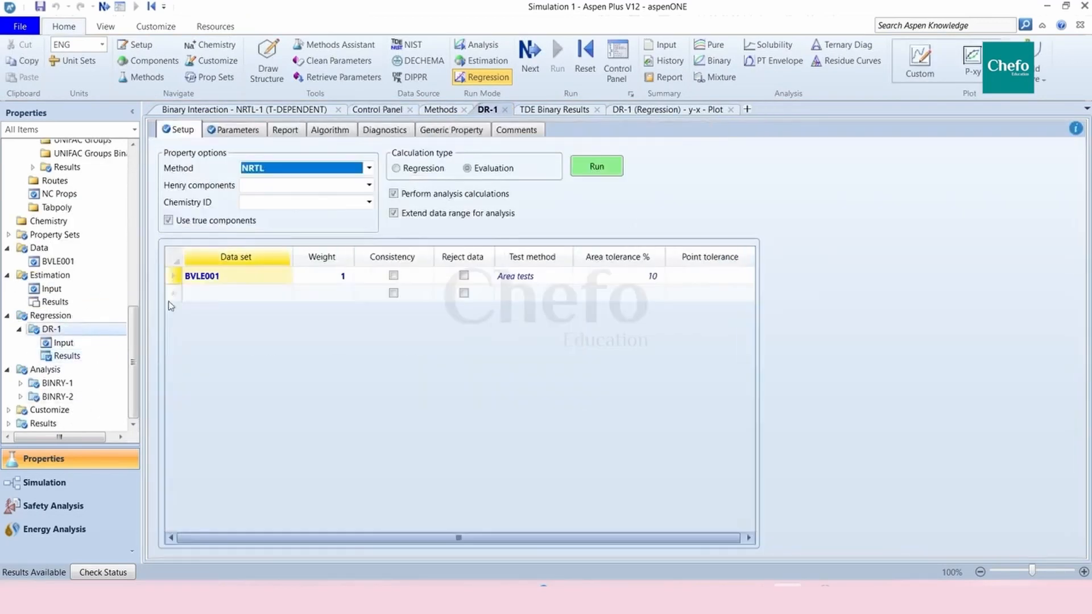
{"action": "left_click", "coordinate": [414, 169]}
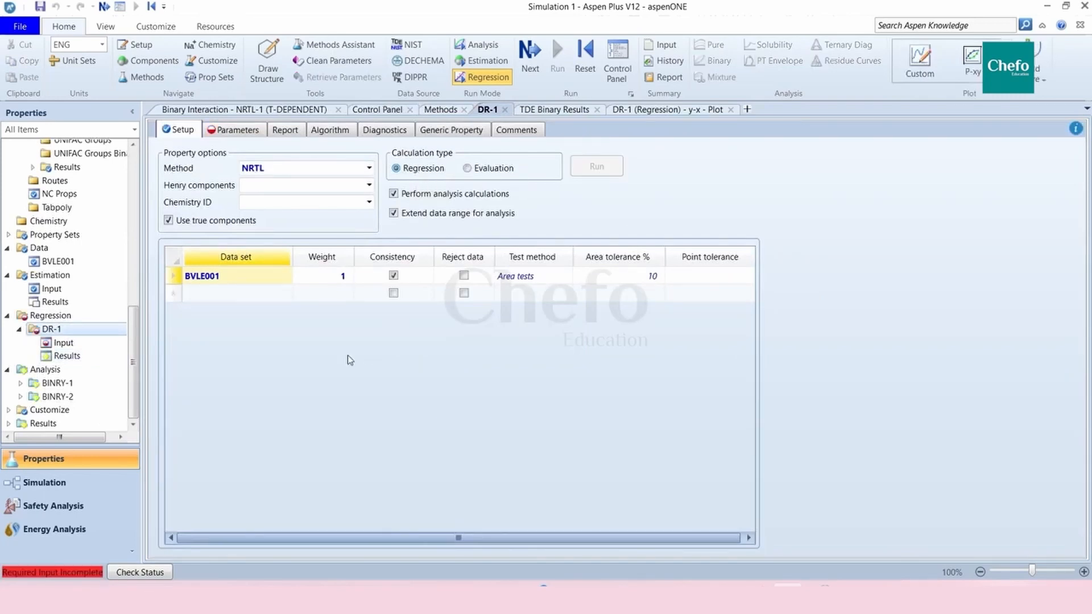
{"action": "left_click", "coordinate": [239, 132]}
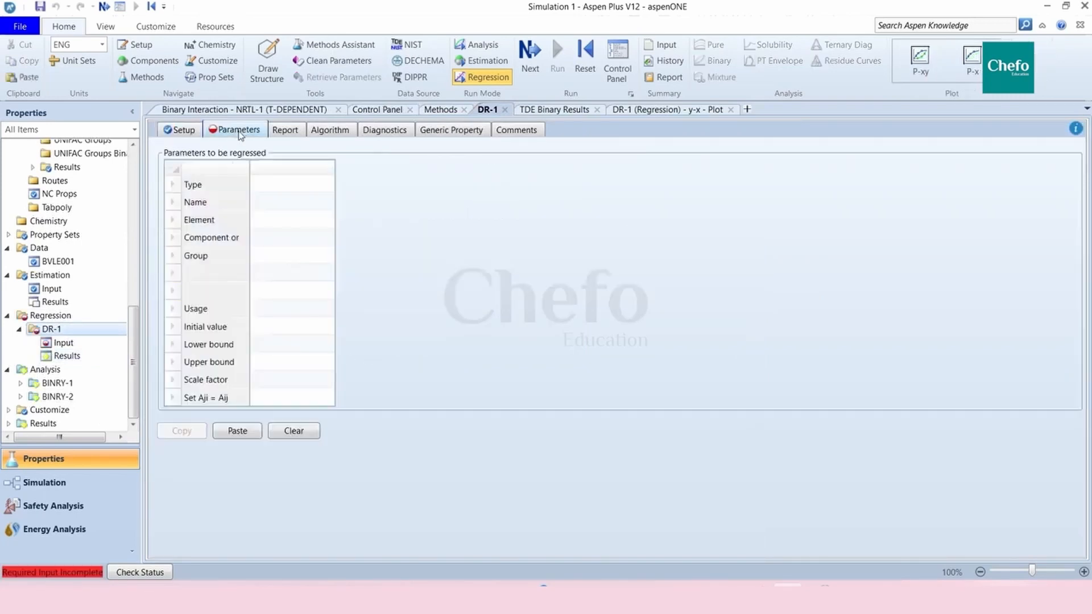
{"action": "left_click", "coordinate": [178, 131]}
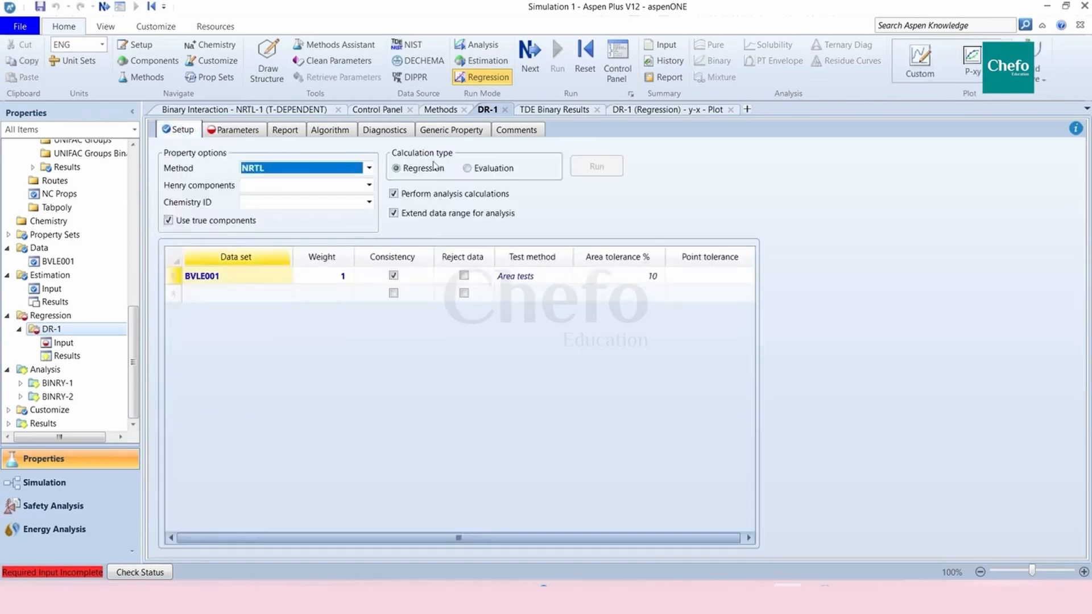
{"action": "left_click", "coordinate": [478, 169]}
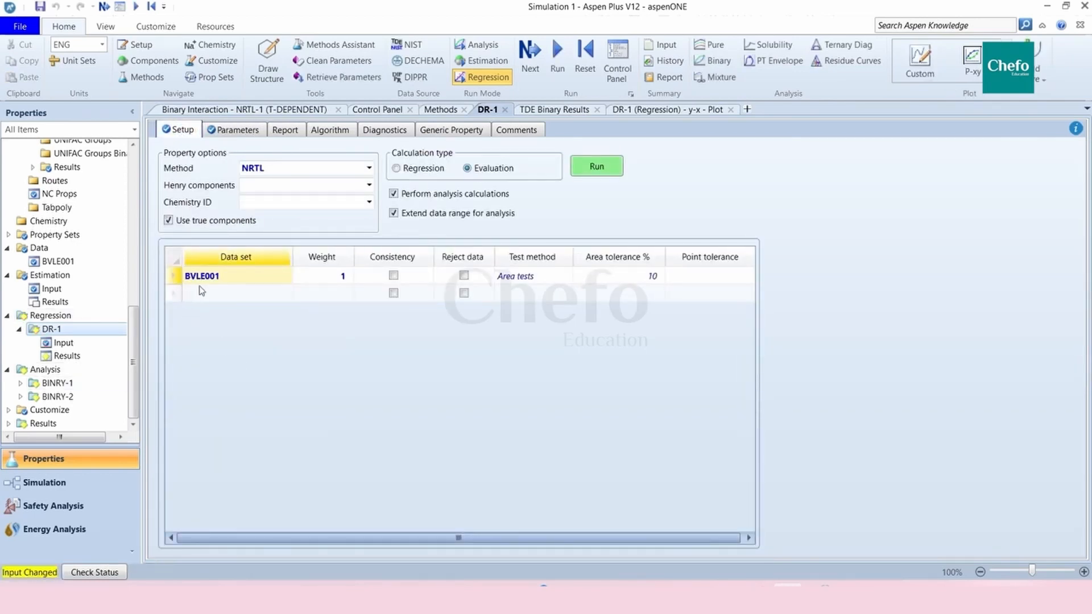
Step: Reopen the DR-1 setup from the regression cases and set its calculation type to Regression
{"action": "left_click", "coordinate": [73, 315]}
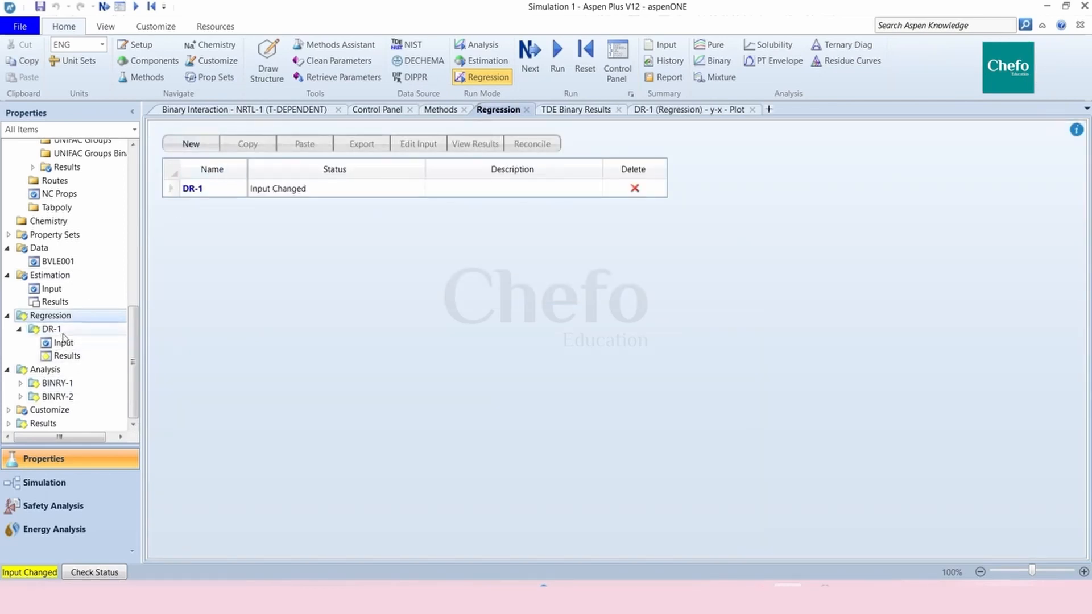
{"action": "key", "text": "Down"}
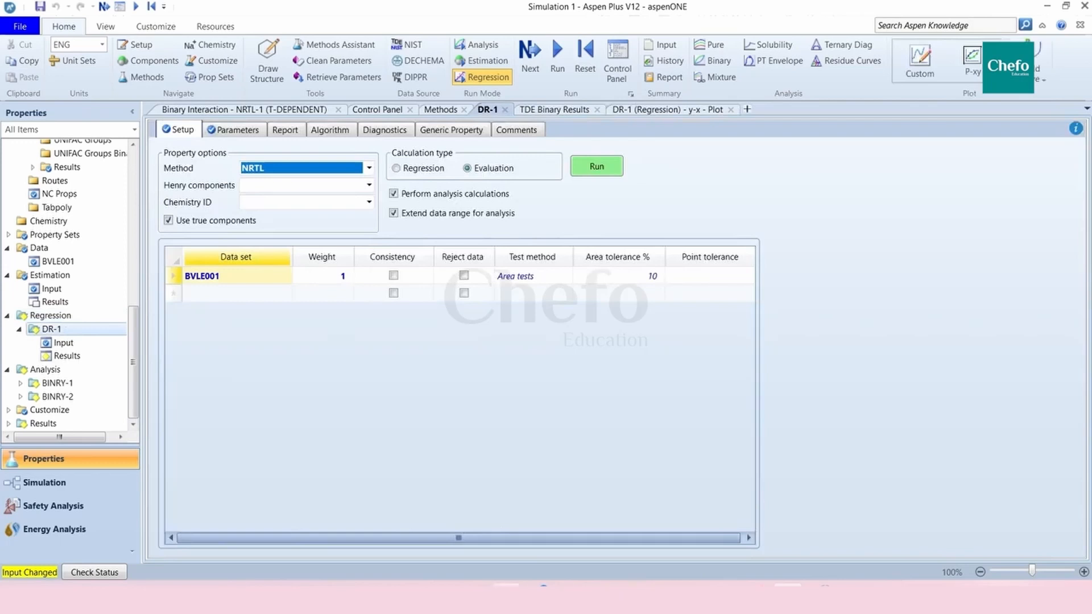
{"action": "left_click", "coordinate": [416, 169]}
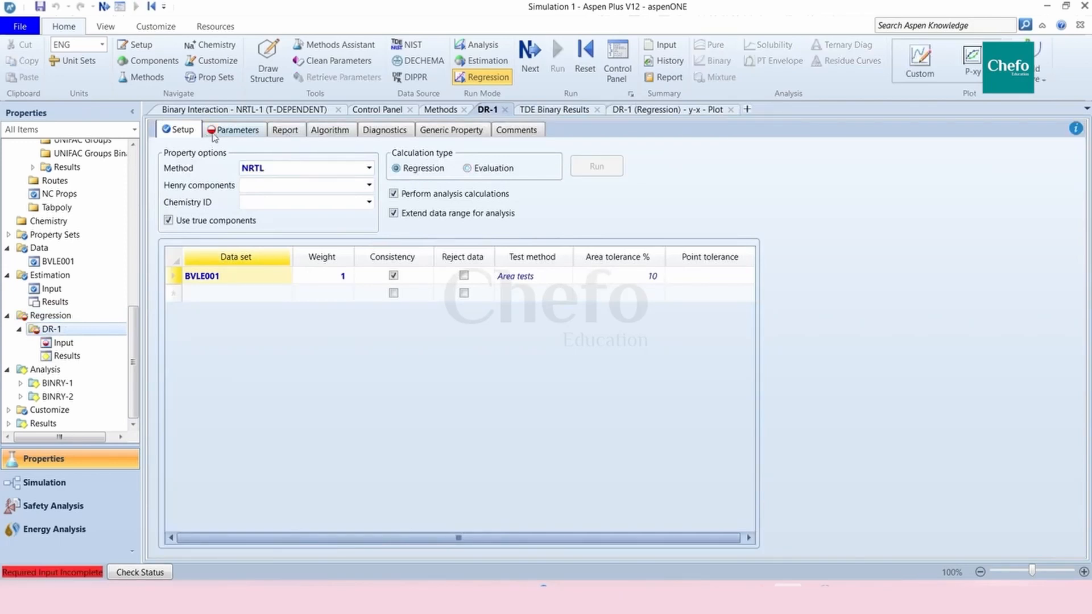
Step: Add a first parameter to be regressed in DR-1, with type Binary parameter and name NRTL
{"action": "left_click", "coordinate": [233, 130]}
{"action": "left_click", "coordinate": [291, 182]}
{"action": "left_click", "coordinate": [327, 184]}
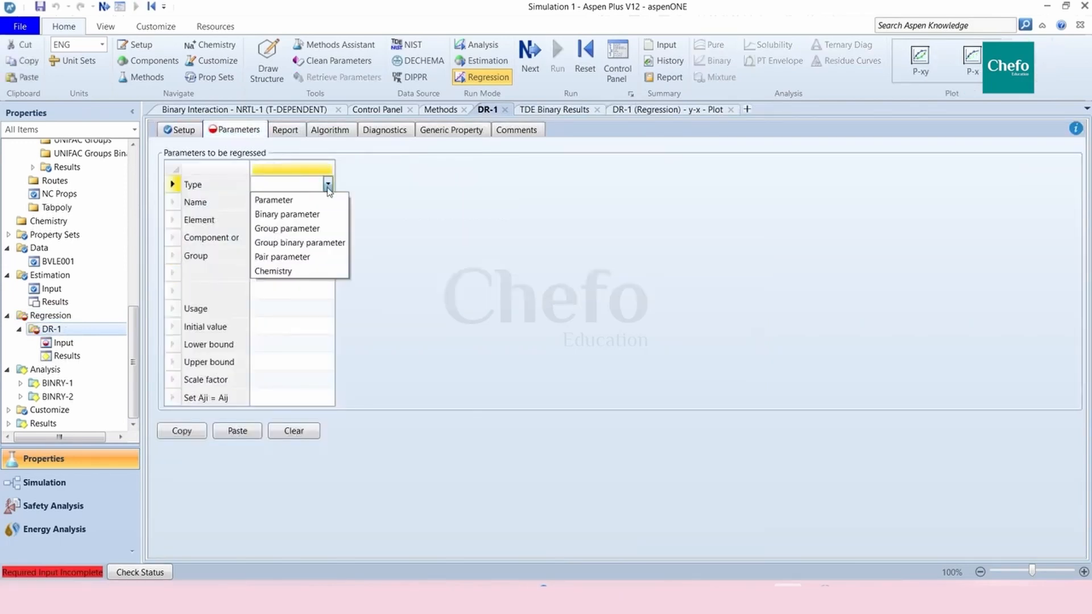
{"action": "left_click", "coordinate": [312, 216]}
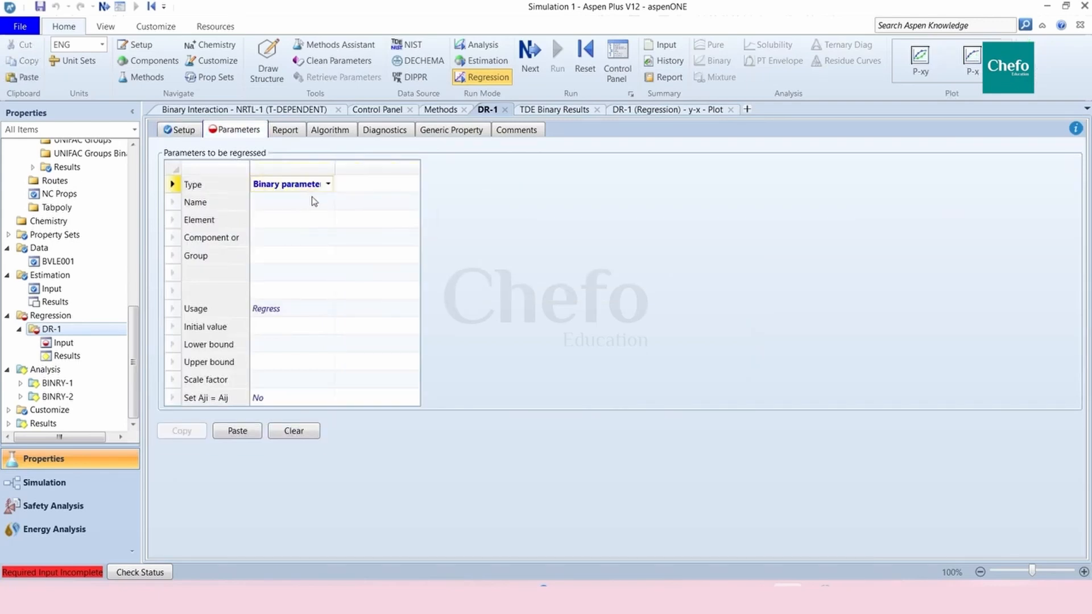
{"action": "left_click", "coordinate": [322, 202]}
{"action": "left_click", "coordinate": [329, 202]}
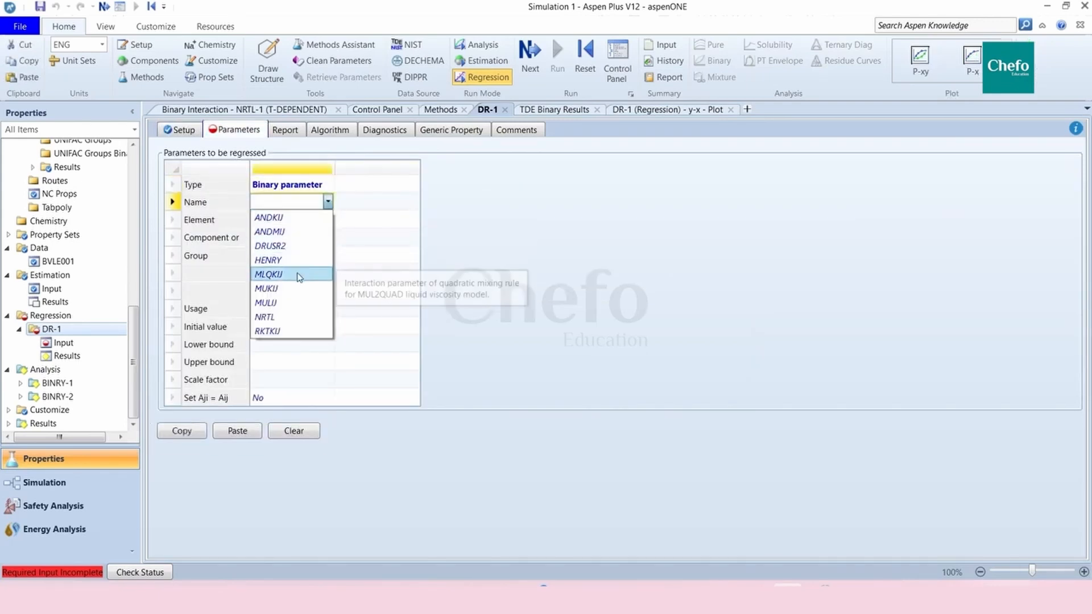
{"action": "left_click", "coordinate": [265, 317]}
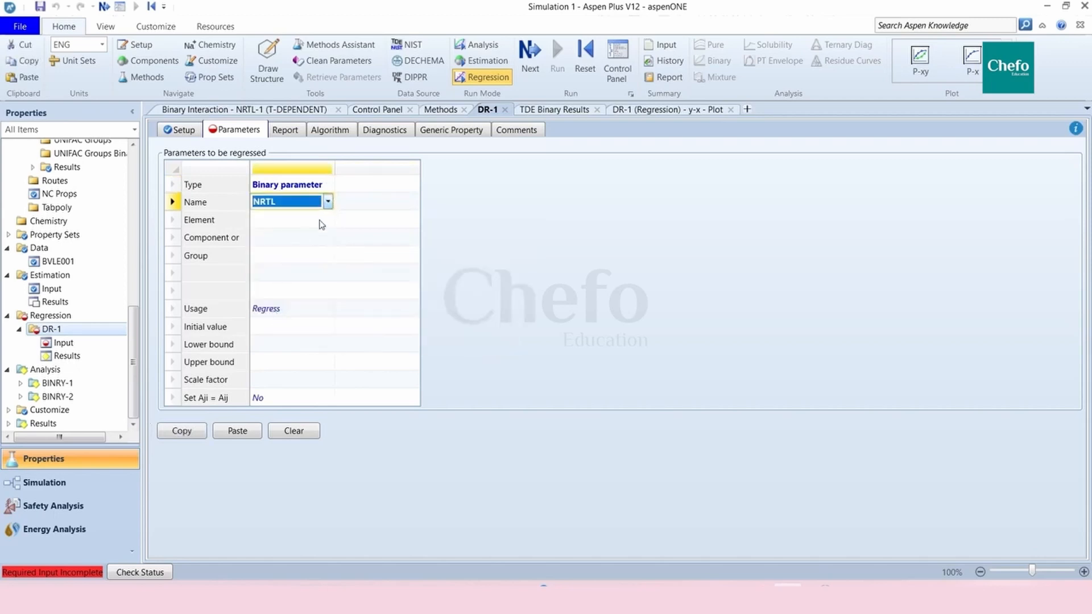
Step: Assign components 1-HEX-01 and METHY-01 to the first NRTL parameter and set its element to 1
{"action": "left_click", "coordinate": [329, 221]}
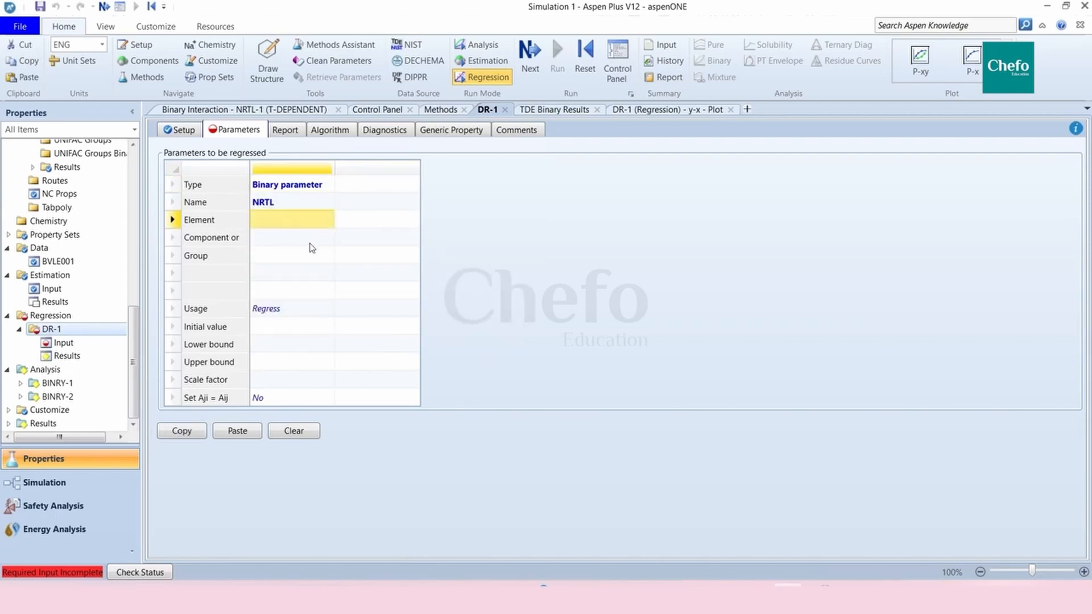
{"action": "left_click", "coordinate": [310, 244]}
{"action": "left_click", "coordinate": [327, 237]}
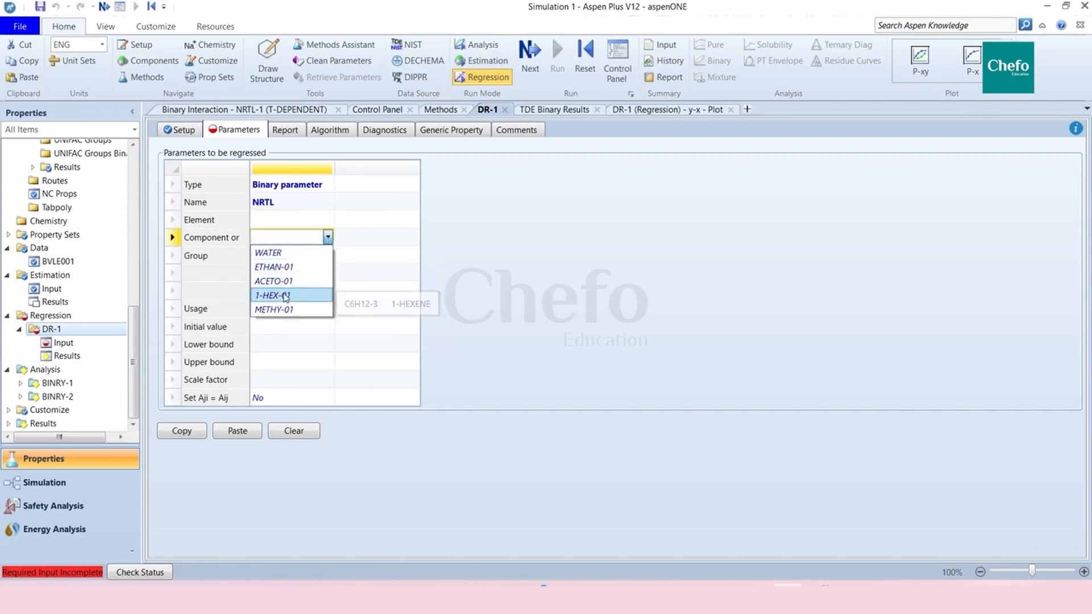
{"action": "left_click", "coordinate": [284, 301]}
{"action": "left_click", "coordinate": [304, 255]}
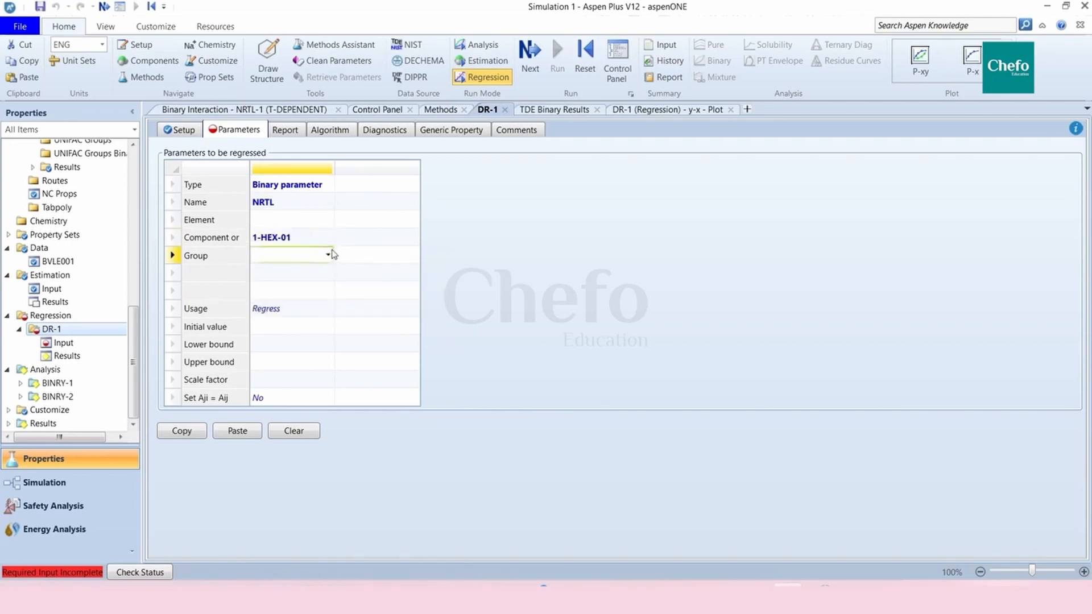
{"action": "left_click", "coordinate": [327, 255]}
{"action": "left_click", "coordinate": [286, 329]}
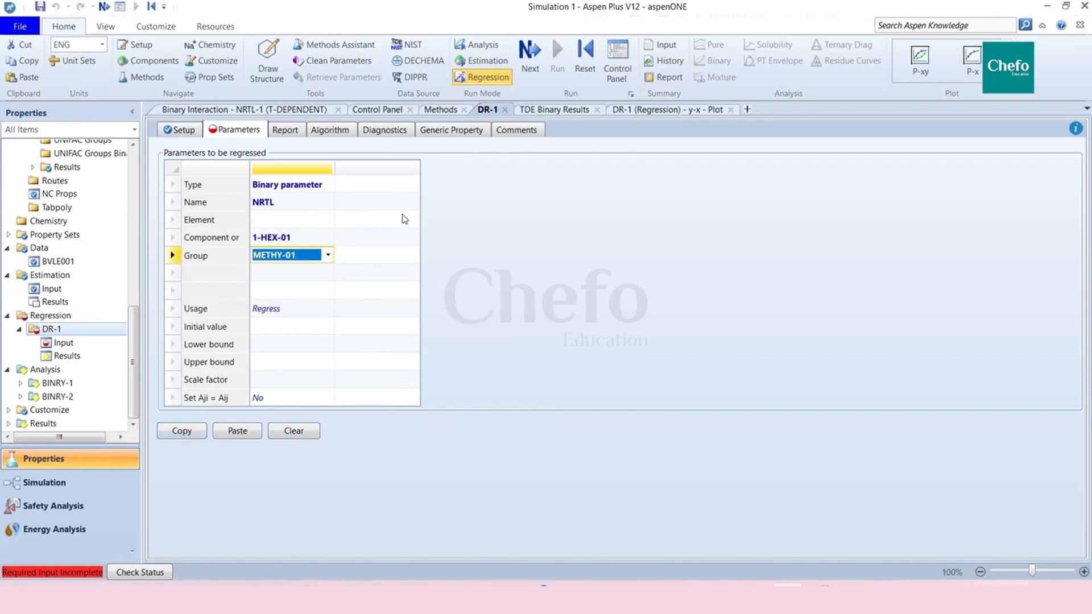
{"action": "left_click", "coordinate": [409, 237]}
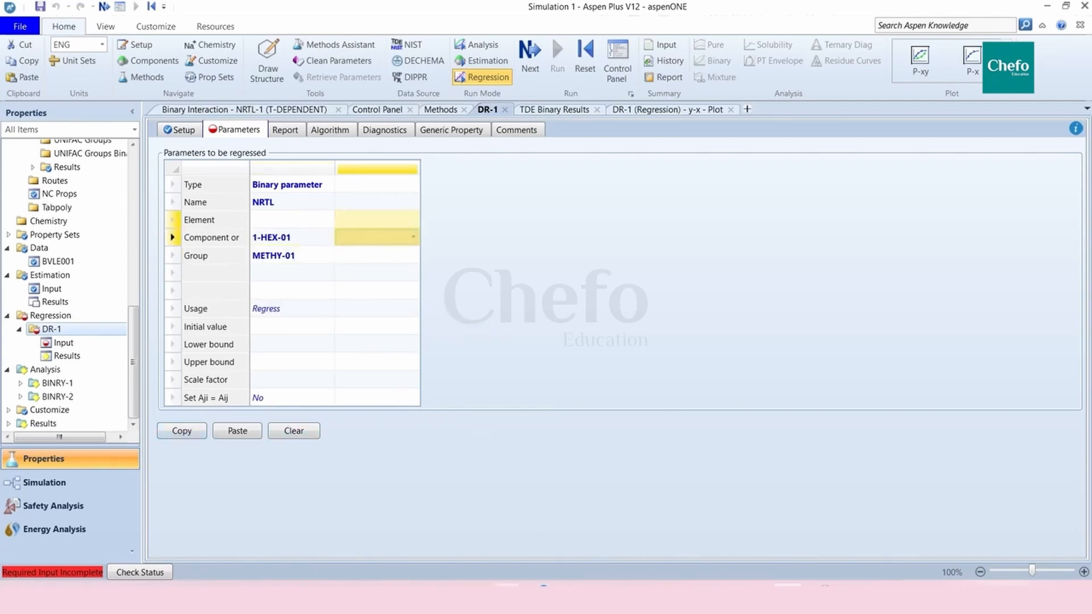
{"action": "left_click", "coordinate": [286, 220]}
{"action": "type", "text": "1"}
Step: Paste a copy of the first NRTL binary parameter as a second parameter and set its element to 2
{"action": "left_click", "coordinate": [415, 330]}
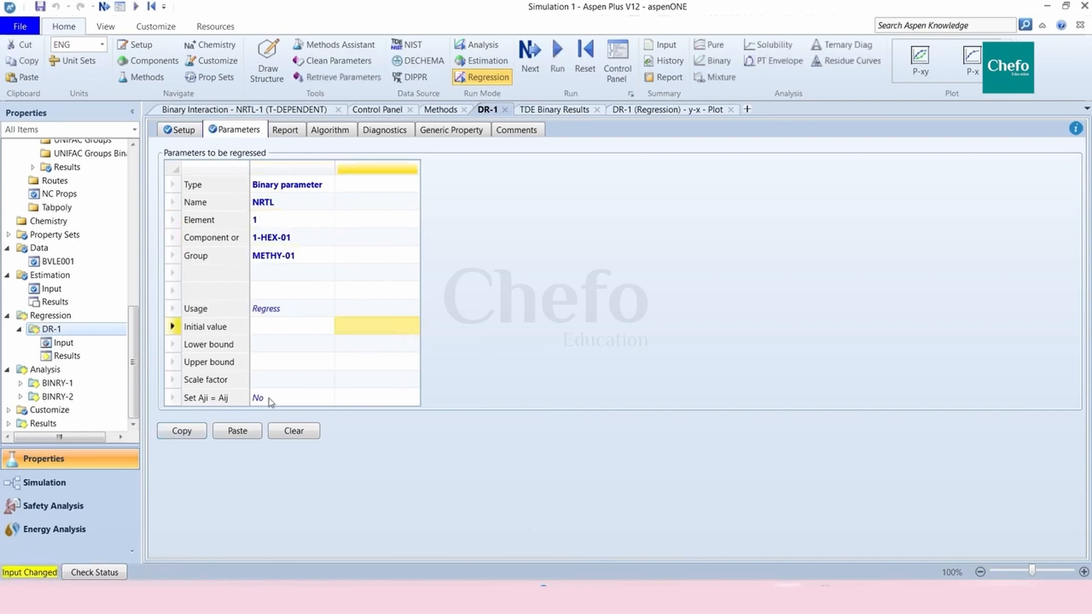
{"action": "left_click", "coordinate": [233, 431]}
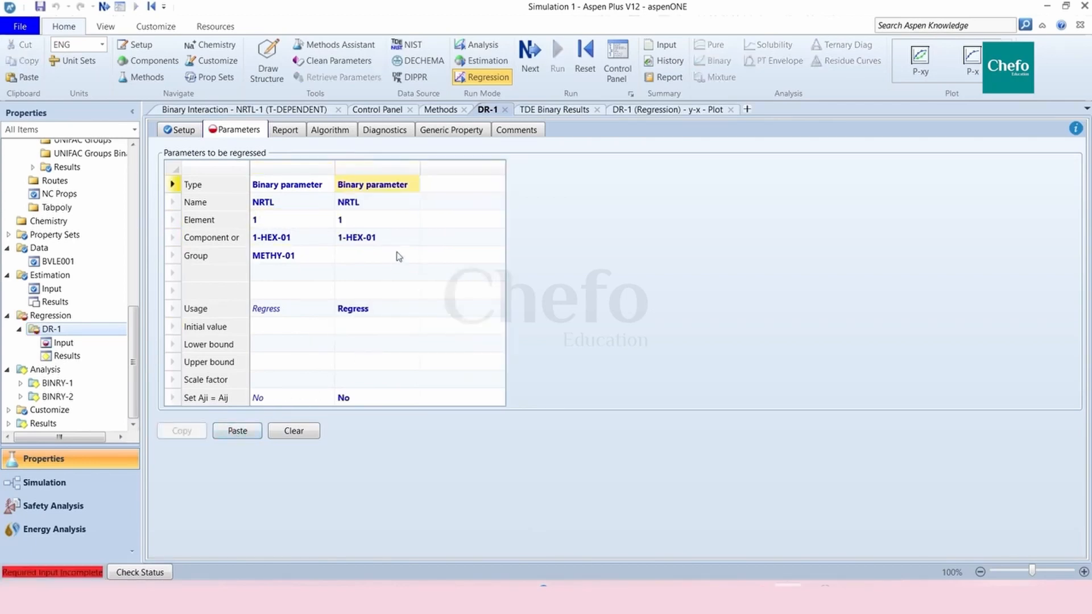
{"action": "left_click", "coordinate": [387, 224]}
{"action": "type", "text": "2"}
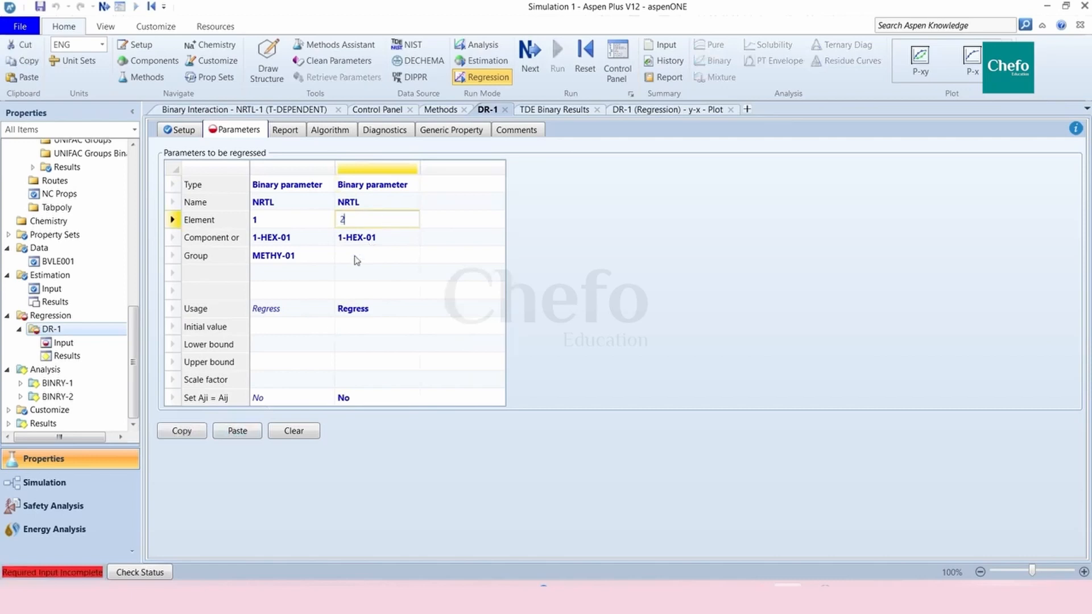
Step: Set the second NRTL parameter's group to METHY-01
{"action": "left_click", "coordinate": [351, 259]}
{"action": "left_click", "coordinate": [413, 256]}
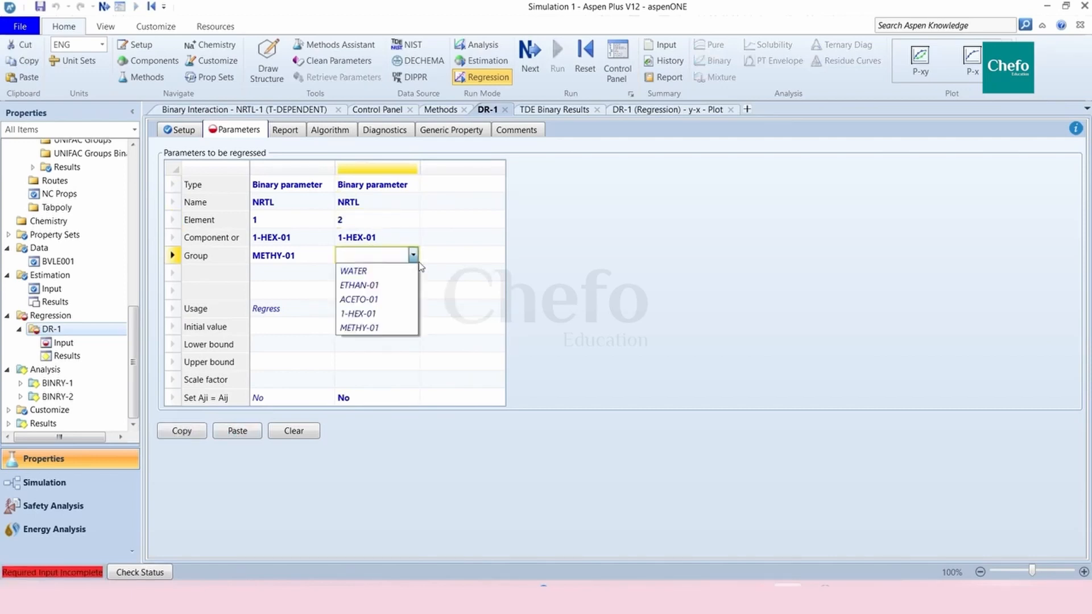
{"action": "left_click", "coordinate": [362, 329]}
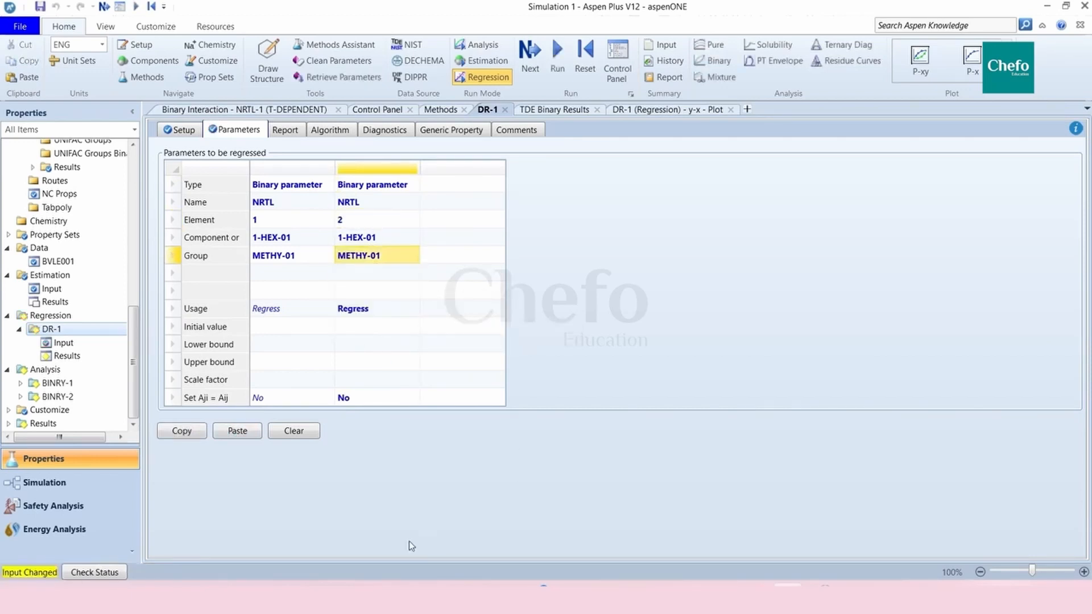
{"action": "left_click", "coordinate": [363, 254]}
{"action": "left_click", "coordinate": [365, 256]}
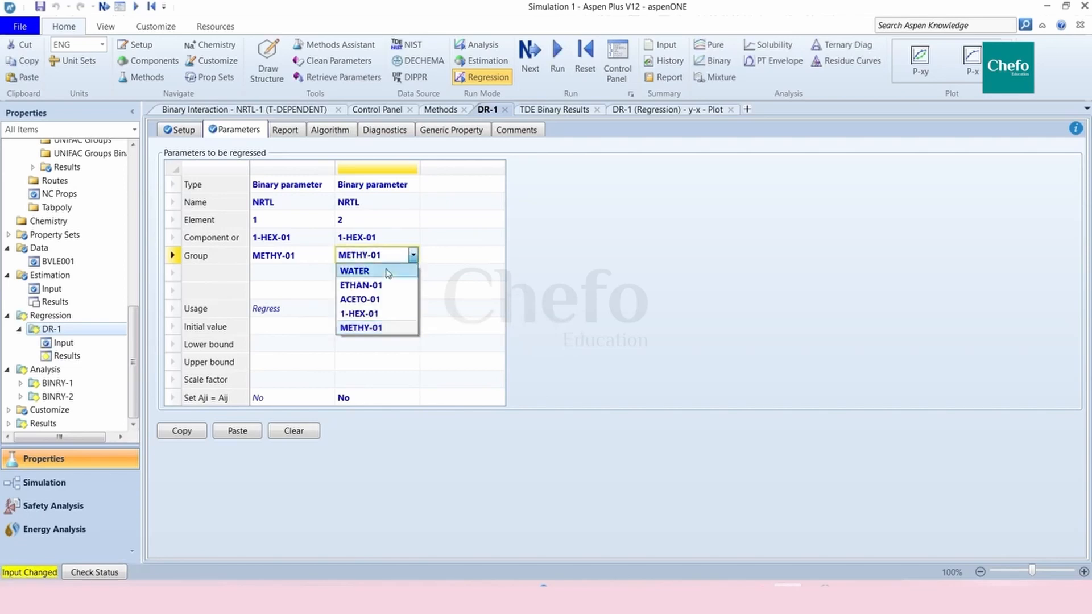
{"action": "left_click", "coordinate": [364, 327]}
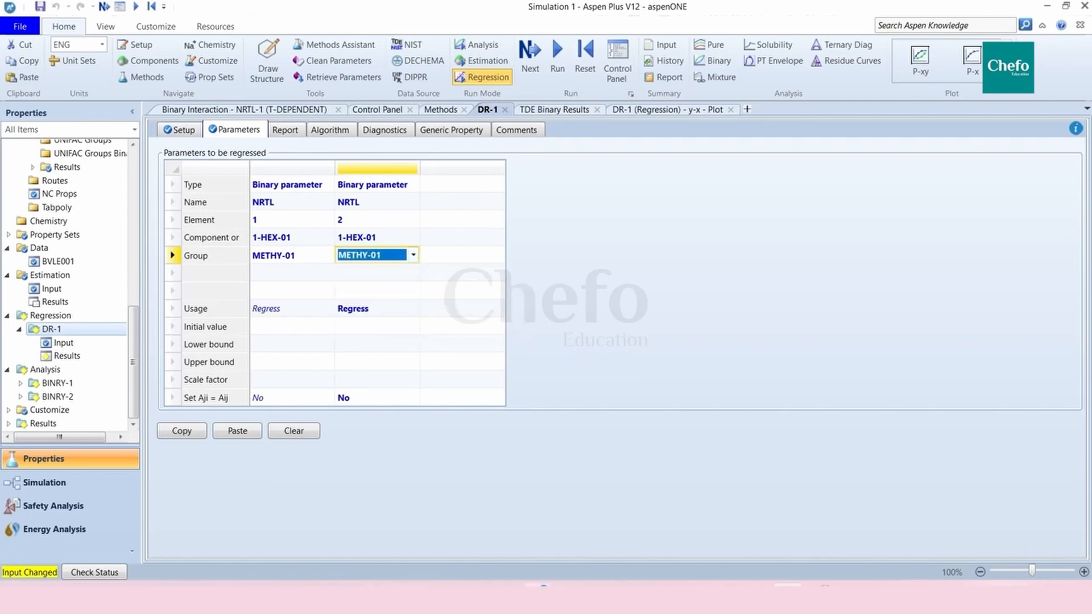
Step: Consult the textbook PDF and try to change the first parameter's component to METHY-01, declining the consistency override
{"action": "mouse_move", "coordinate": [505, 591]}
{"action": "left_click", "coordinate": [548, 500]}
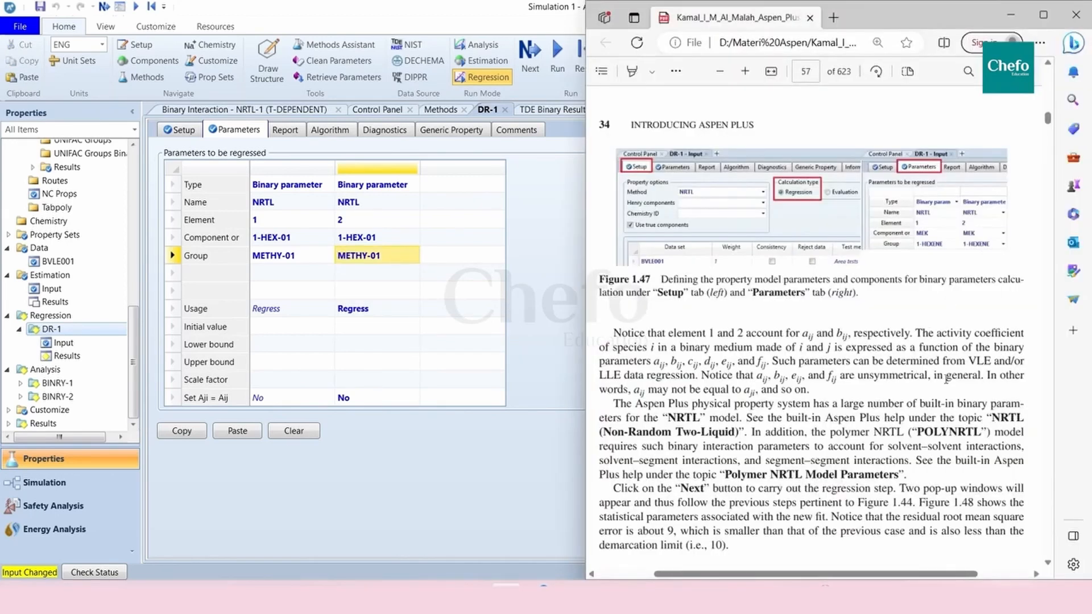
{"action": "left_click", "coordinate": [290, 237]}
{"action": "left_click", "coordinate": [327, 238]}
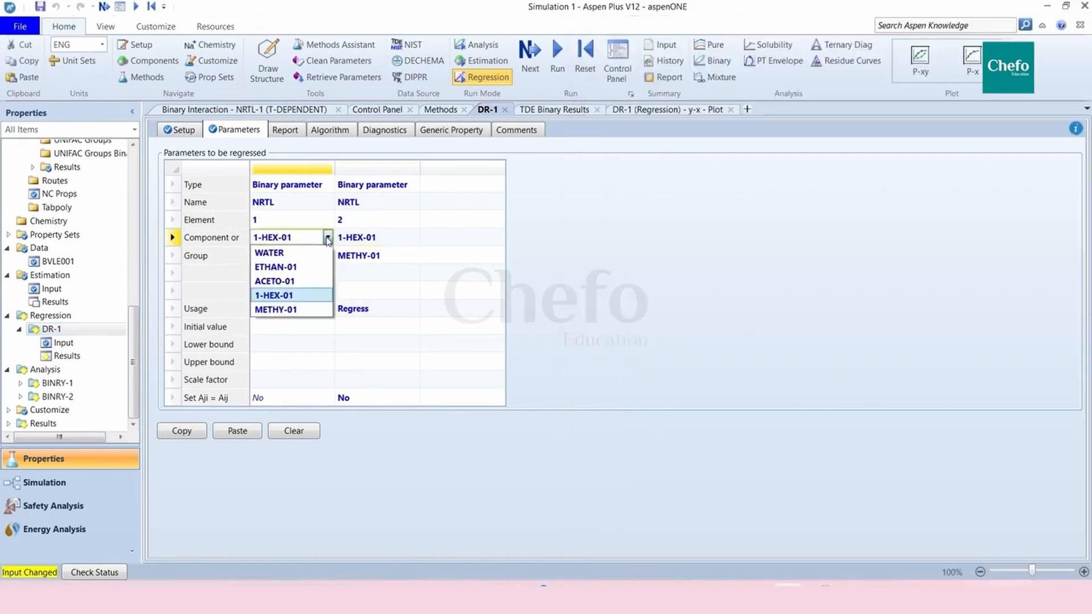
{"action": "left_click", "coordinate": [291, 309]}
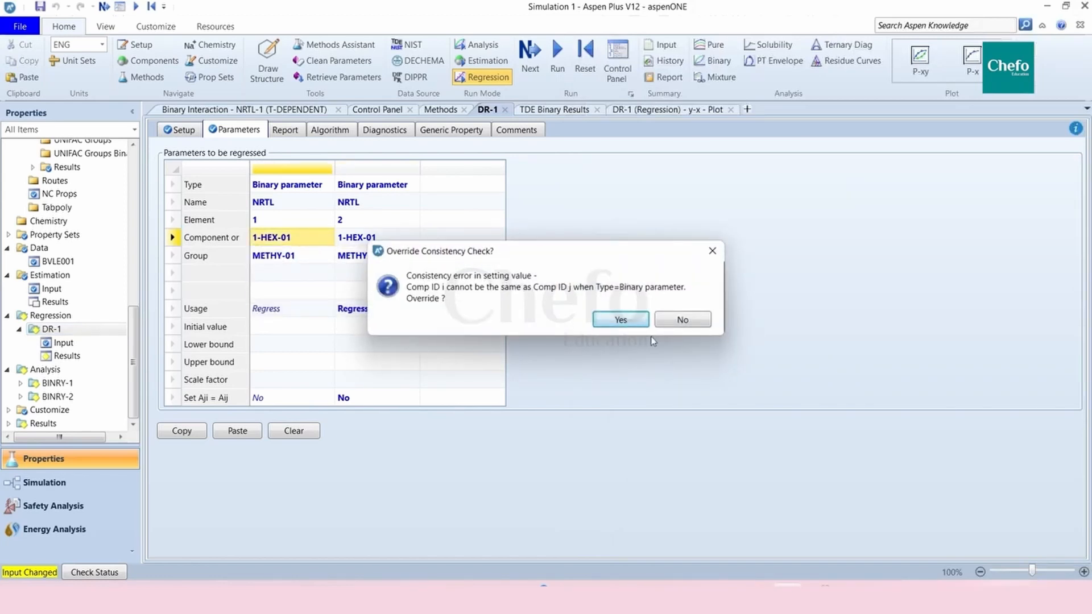
{"action": "left_click", "coordinate": [671, 322]}
{"action": "left_click", "coordinate": [485, 325]}
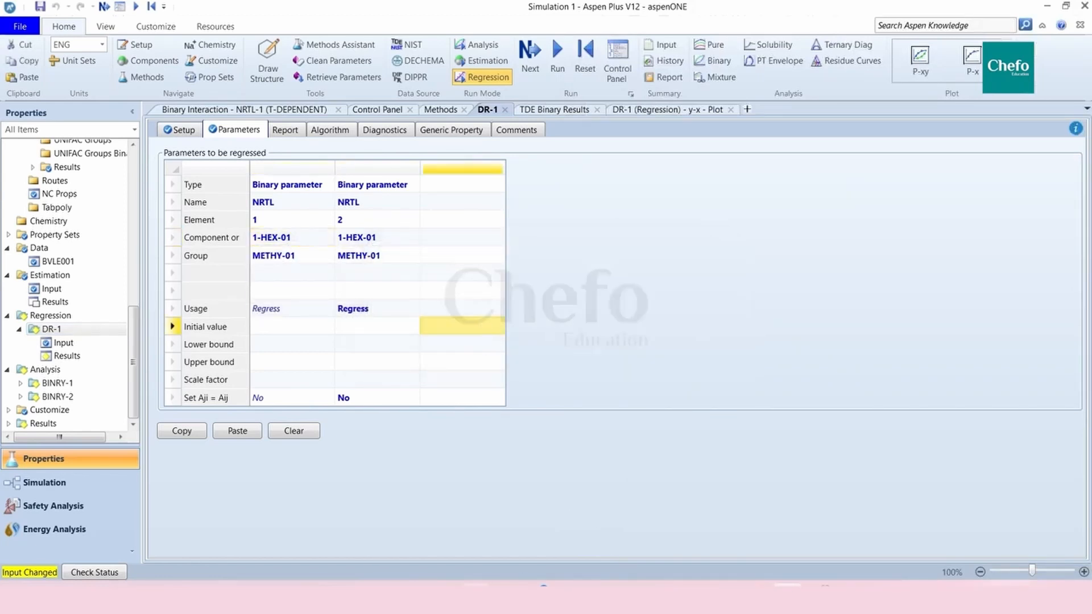
Step: Recheck the textbook, set the first parameter's component to METHY-01 and group to 1-HEX-01, and set the second parameter's group to 1-HEX-01
{"action": "key", "text": "alt+Tab"}
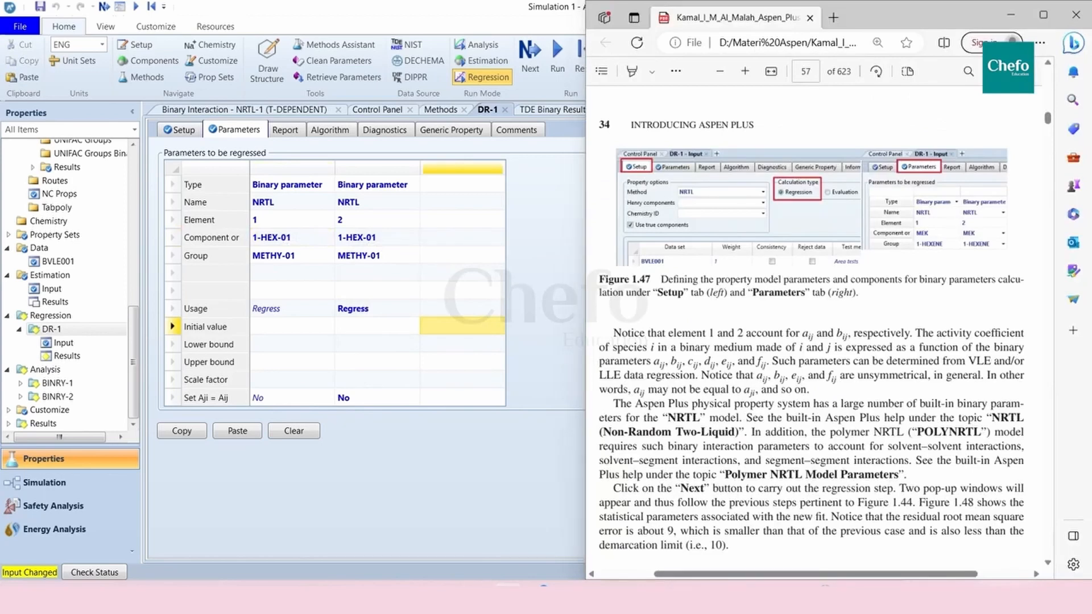
{"action": "key", "text": "alt+Tab"}
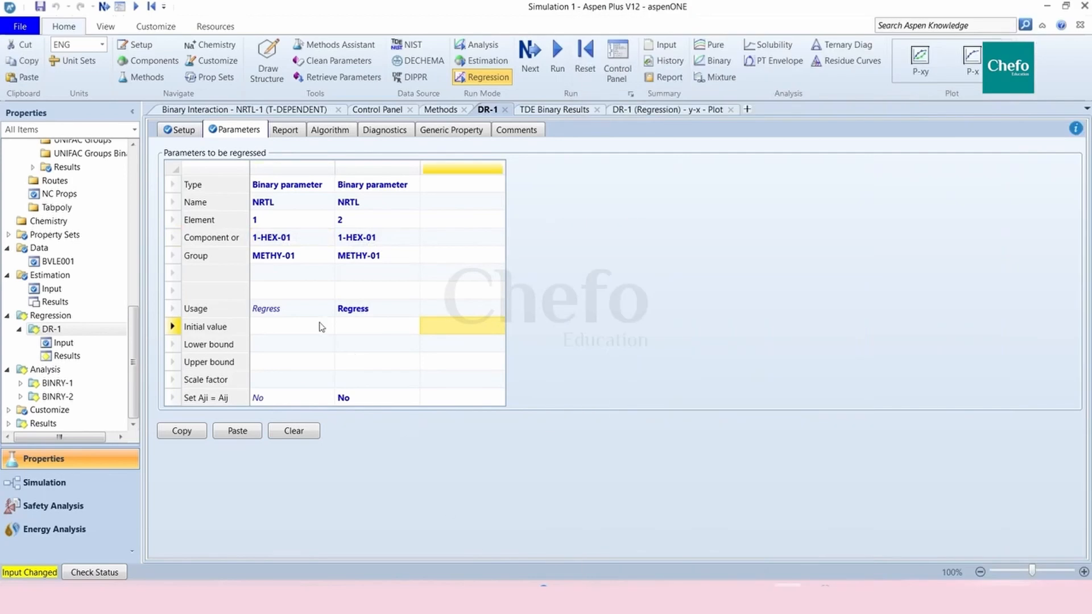
{"action": "left_click", "coordinate": [297, 260]}
{"action": "left_click", "coordinate": [274, 313]}
{"action": "left_click", "coordinate": [370, 237]}
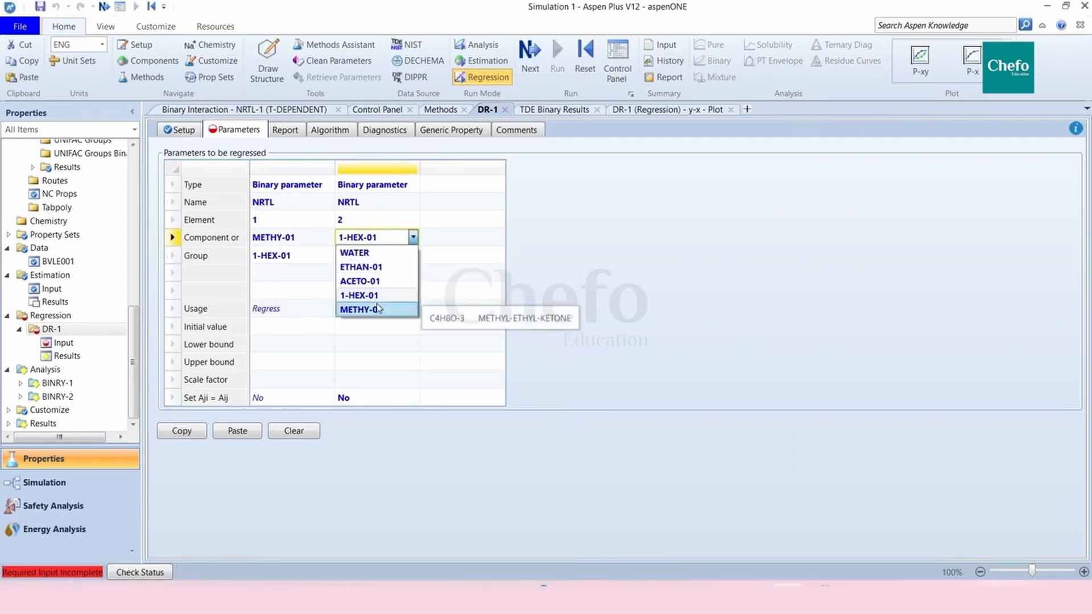
{"action": "left_click", "coordinate": [359, 295]}
{"action": "left_click", "coordinate": [458, 353]}
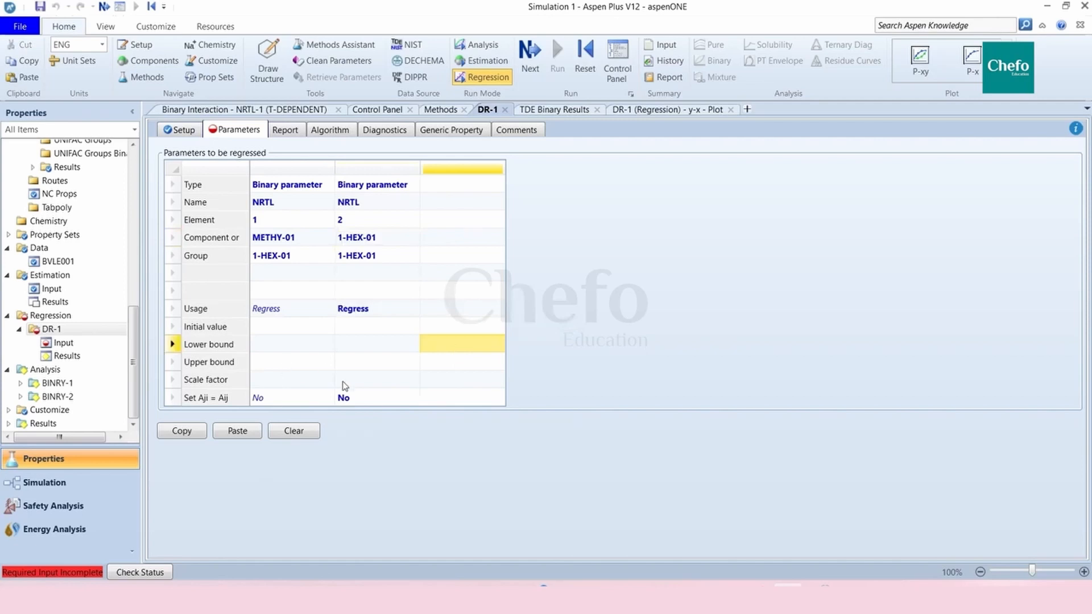
Step: Check the Usage options available for the first NRTL parameter
{"action": "left_click", "coordinate": [187, 434]}
{"action": "left_click", "coordinate": [280, 312]}
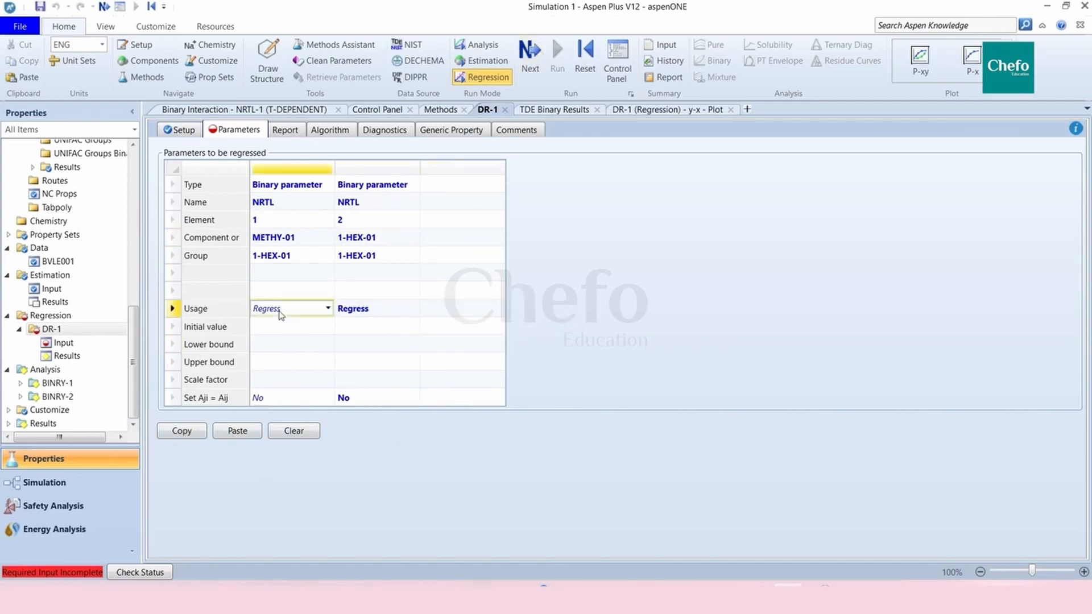
{"action": "left_click", "coordinate": [327, 309]}
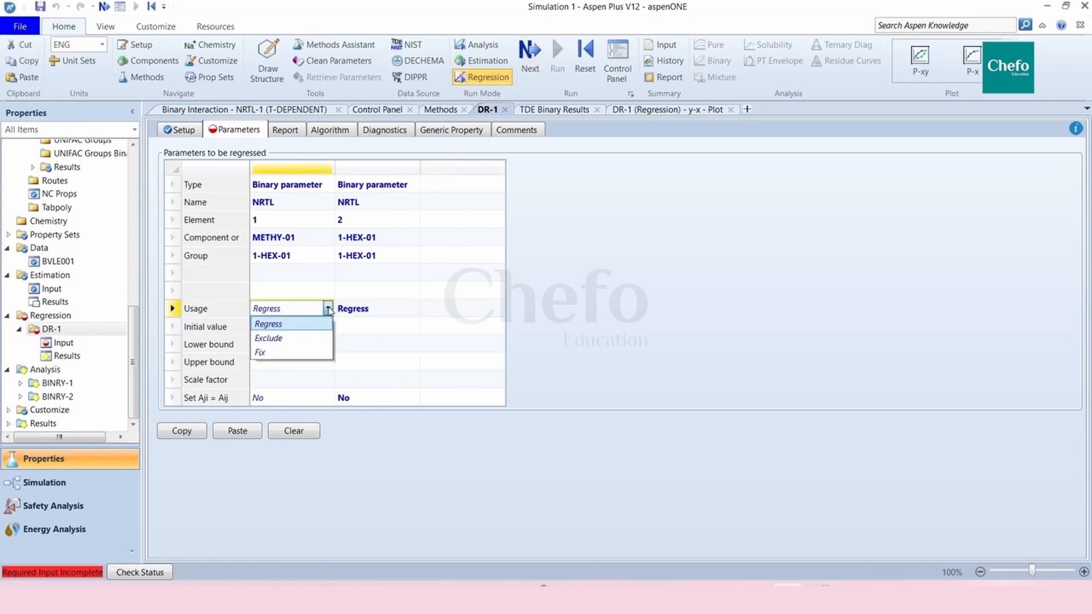
{"action": "left_click", "coordinate": [327, 308]}
{"action": "key", "text": "Down"}
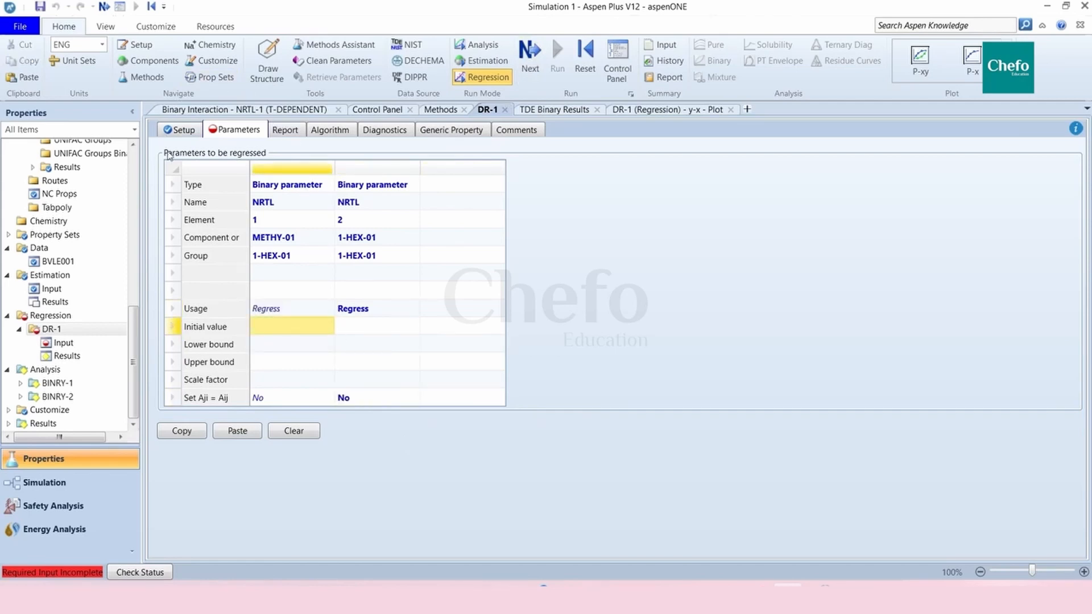
Step: Try to turn off true components in the DR-1 setup by overriding the consistency check, and return to the parameters
{"action": "left_click", "coordinate": [182, 132]}
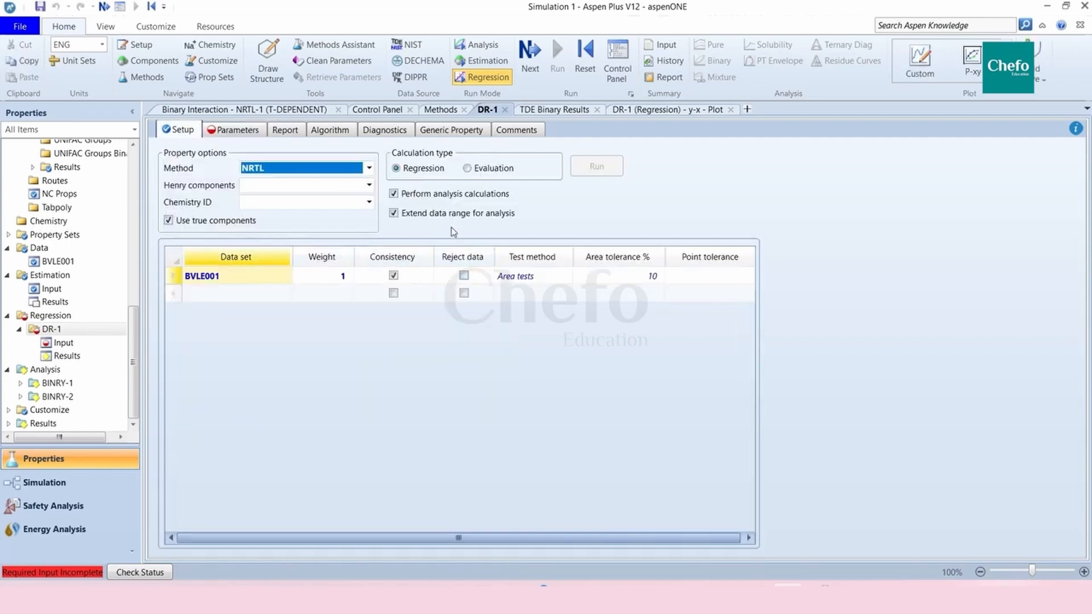
{"action": "left_click", "coordinate": [230, 226]}
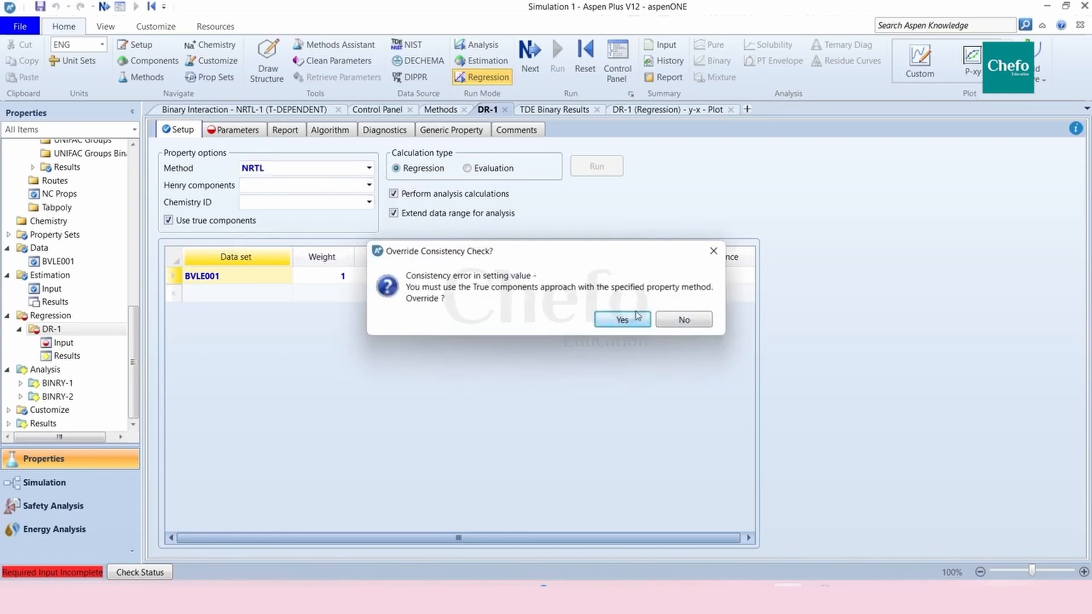
{"action": "left_click", "coordinate": [623, 319]}
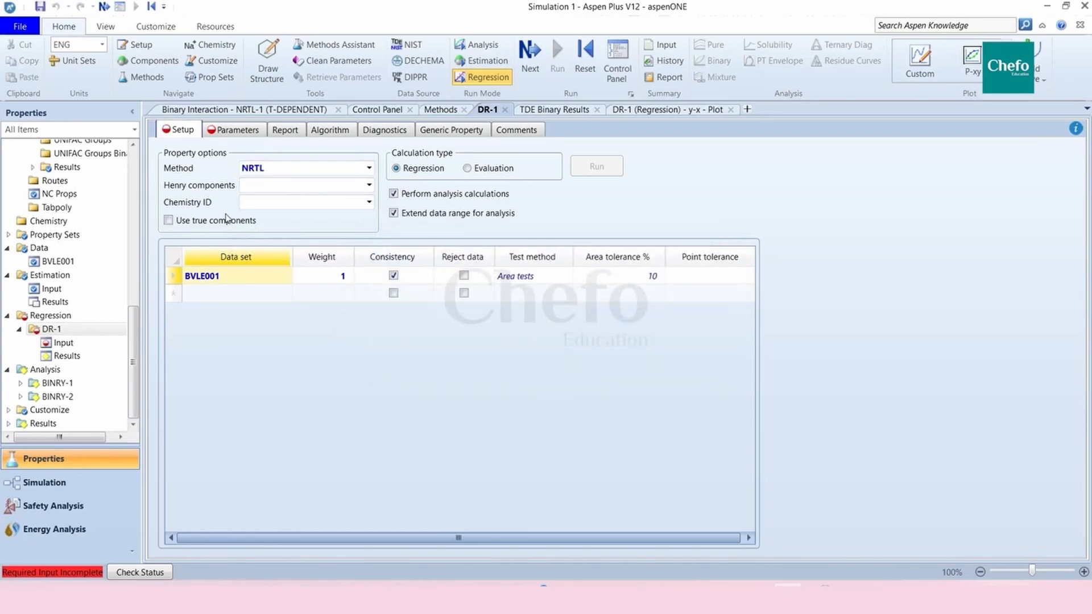
{"action": "left_click", "coordinate": [228, 129]}
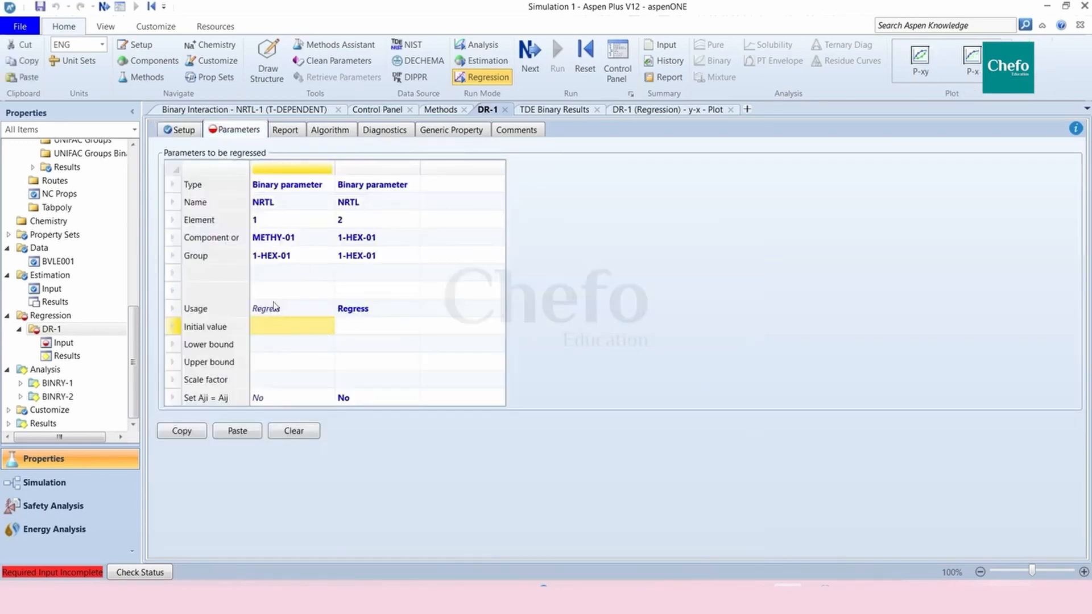
Step: Check the Set Aji = Aij options of the first NRTL parameter
{"action": "left_click", "coordinate": [272, 399]}
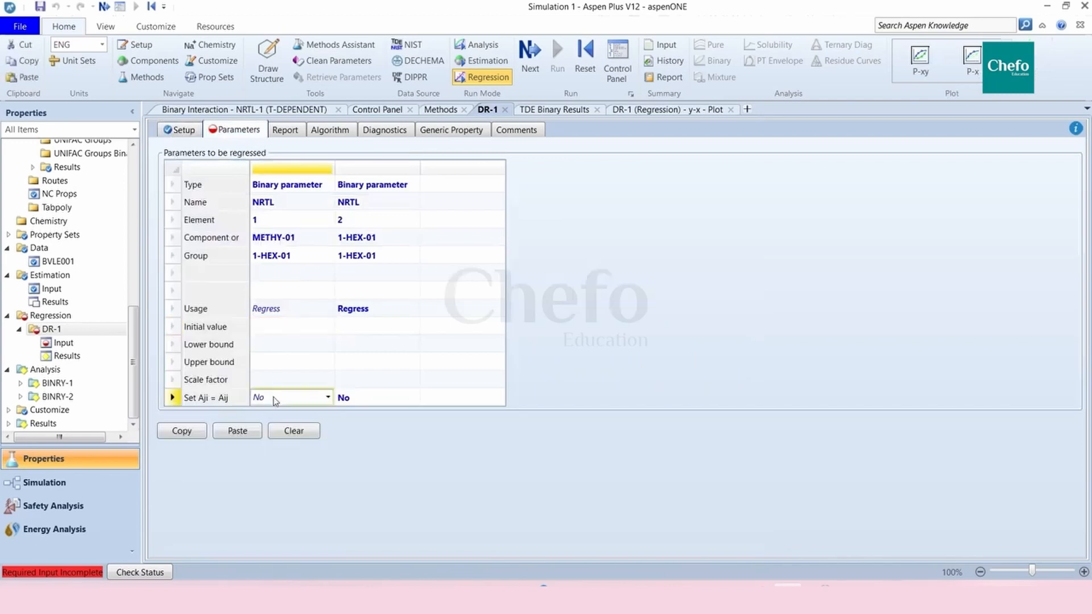
{"action": "left_click", "coordinate": [327, 398]}
{"action": "left_click", "coordinate": [290, 427]}
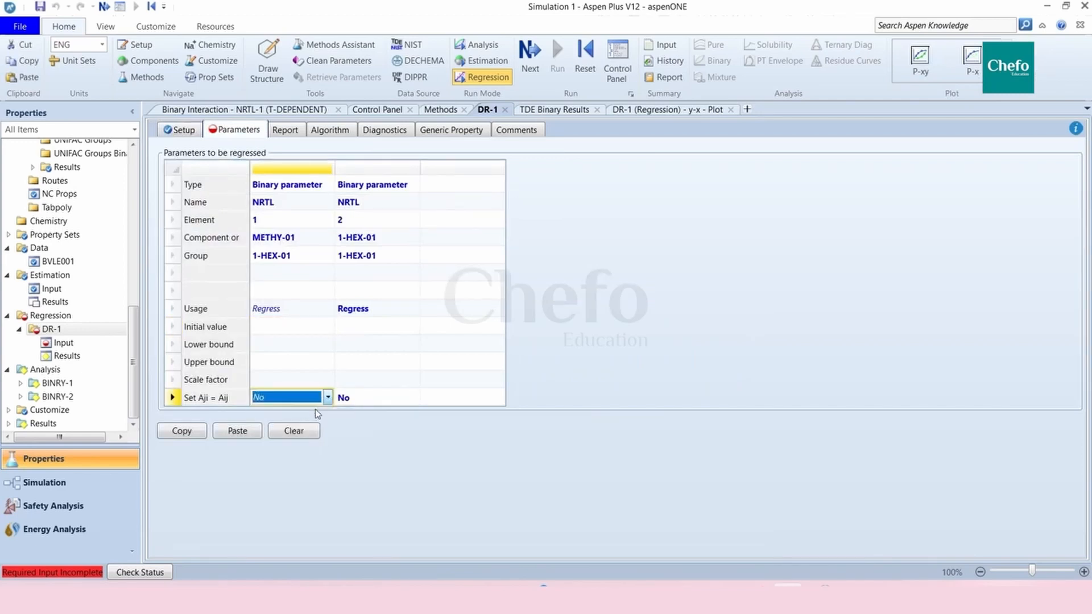
{"action": "left_click", "coordinate": [346, 399]}
{"action": "left_click", "coordinate": [307, 346]}
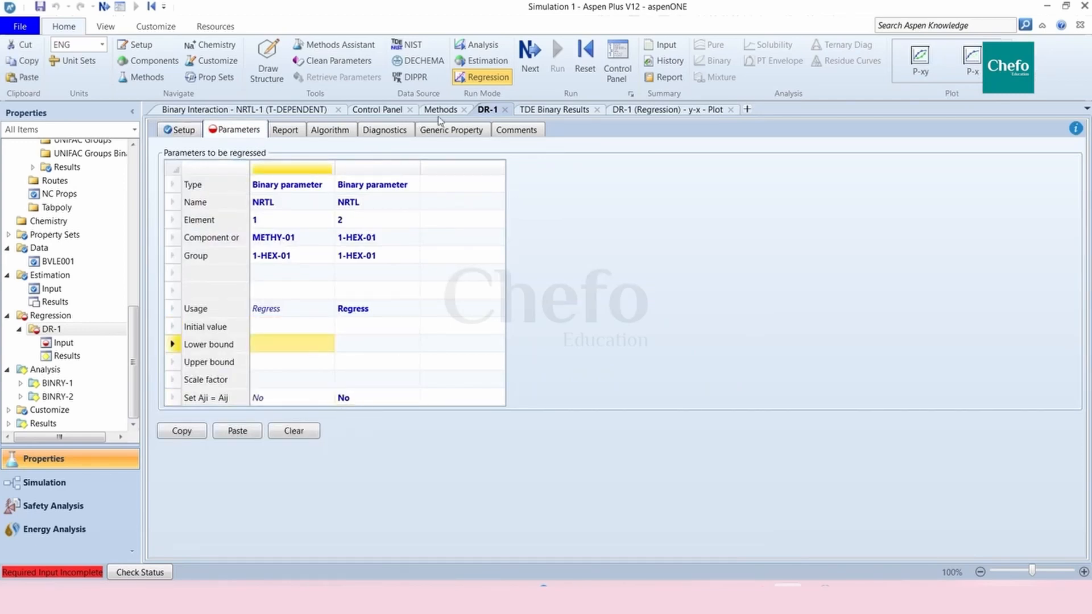
Step: View the DR-1 y-x plot and turn off the extended data range and analysis calculations in the DR-1 setup
{"action": "left_click", "coordinate": [670, 113]}
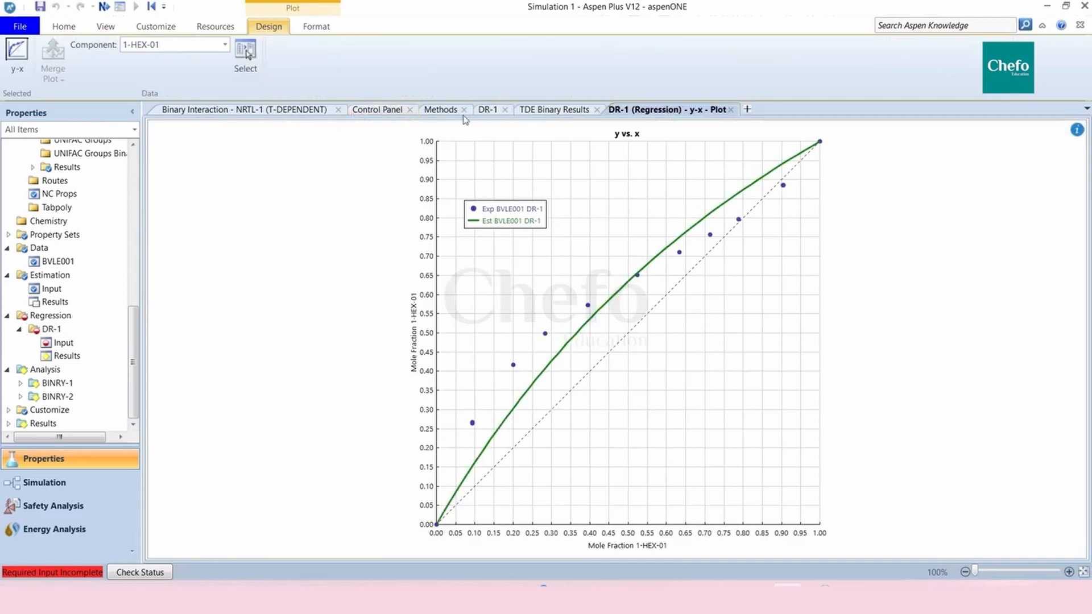
{"action": "left_click", "coordinate": [496, 111]}
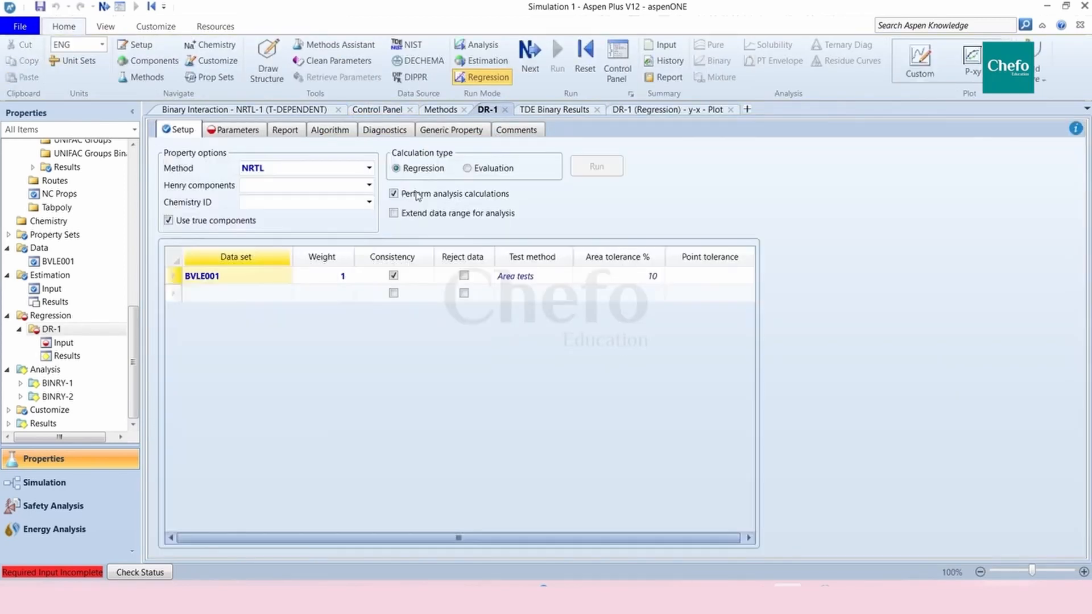
{"action": "left_click", "coordinate": [418, 195]}
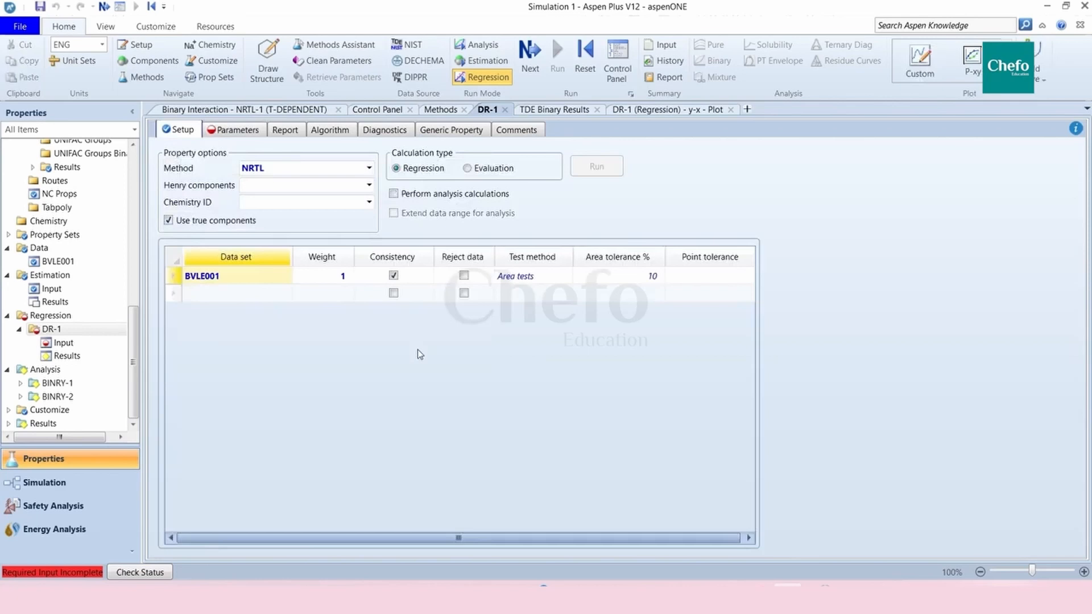
{"action": "left_click", "coordinate": [239, 132]}
{"action": "left_click", "coordinate": [190, 132]}
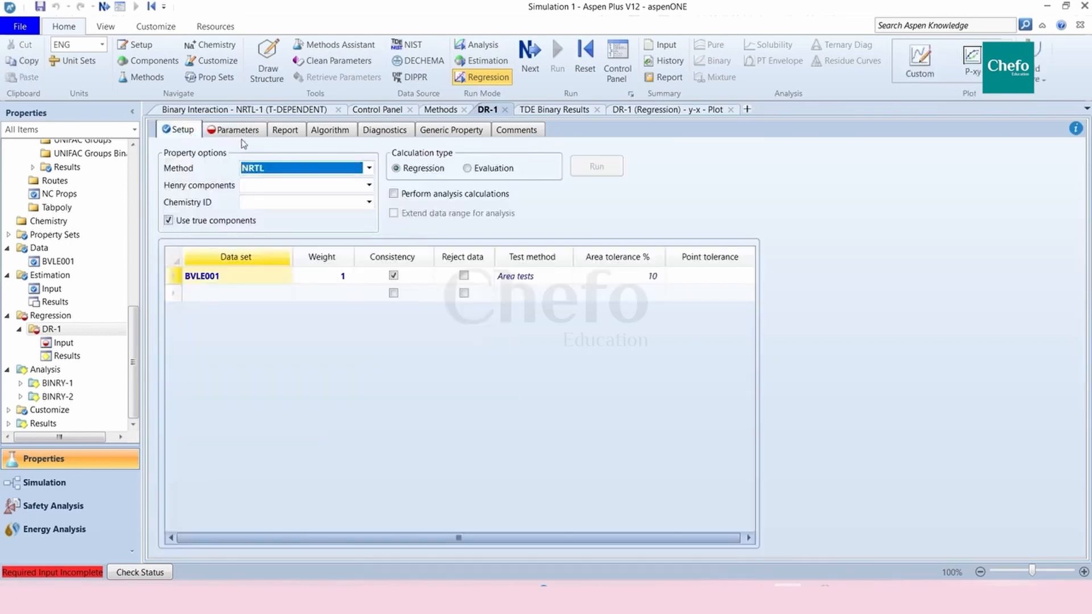
Step: Clear the initial values, bounds and scale factors of both NRTL parameters in DR-1
{"action": "left_click", "coordinate": [242, 134]}
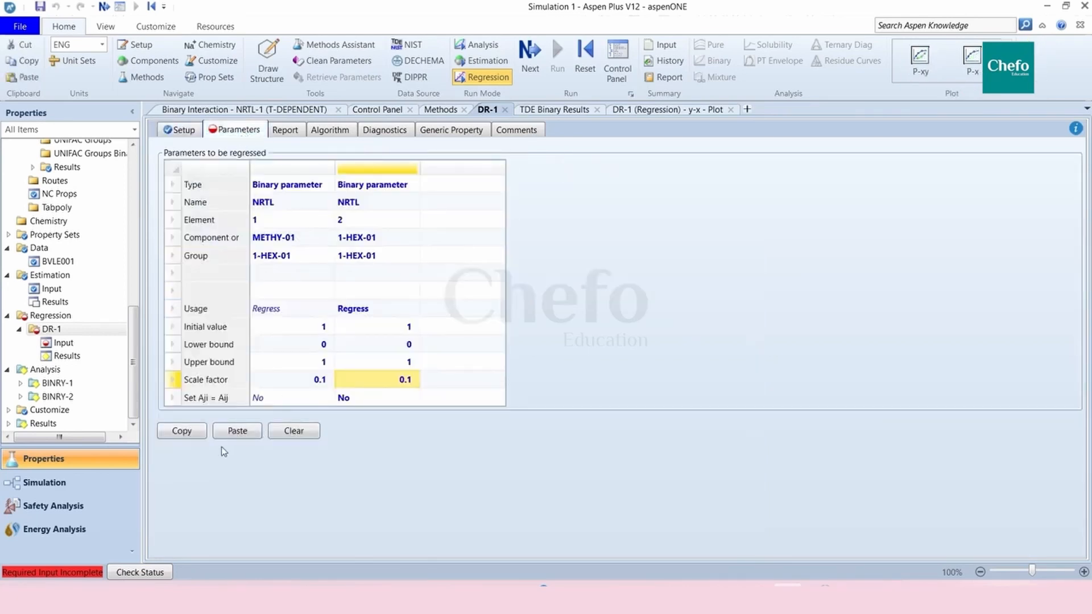
{"action": "left_click", "coordinate": [285, 430]}
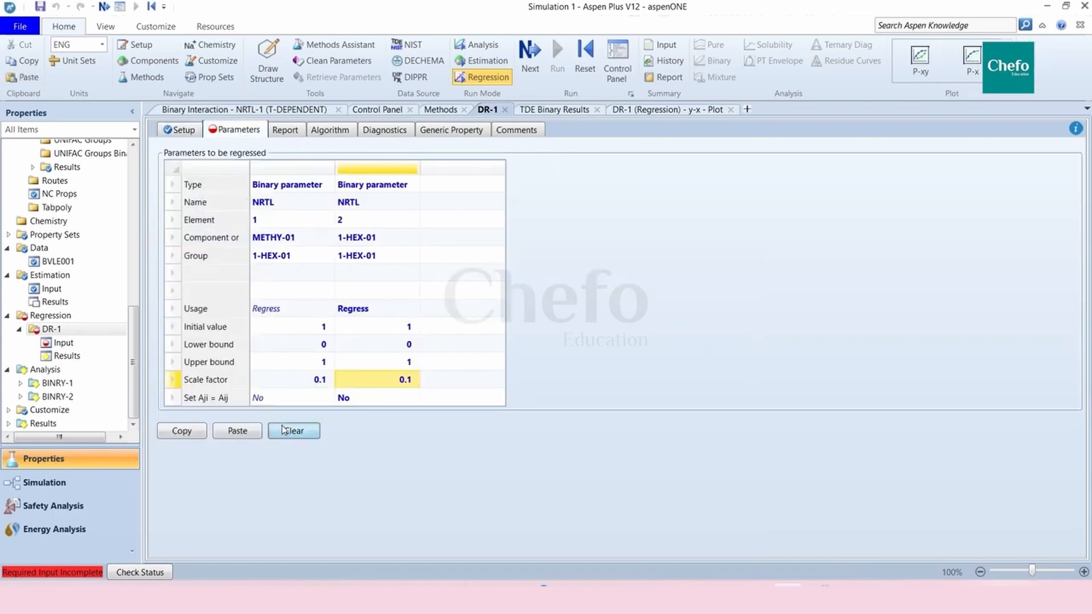
{"action": "left_click", "coordinate": [293, 345]}
{"action": "left_click", "coordinate": [306, 432]}
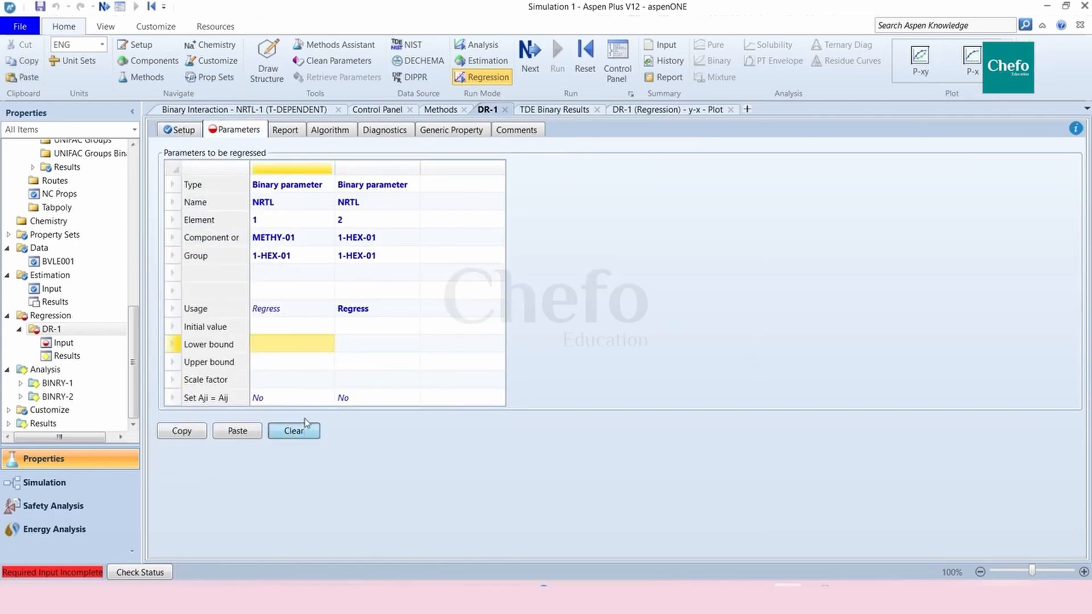
Step: Turn off the consistency test for data set BVLE001 in the DR-1 setup and recheck the second parameter's usage
{"action": "left_click", "coordinate": [171, 132]}
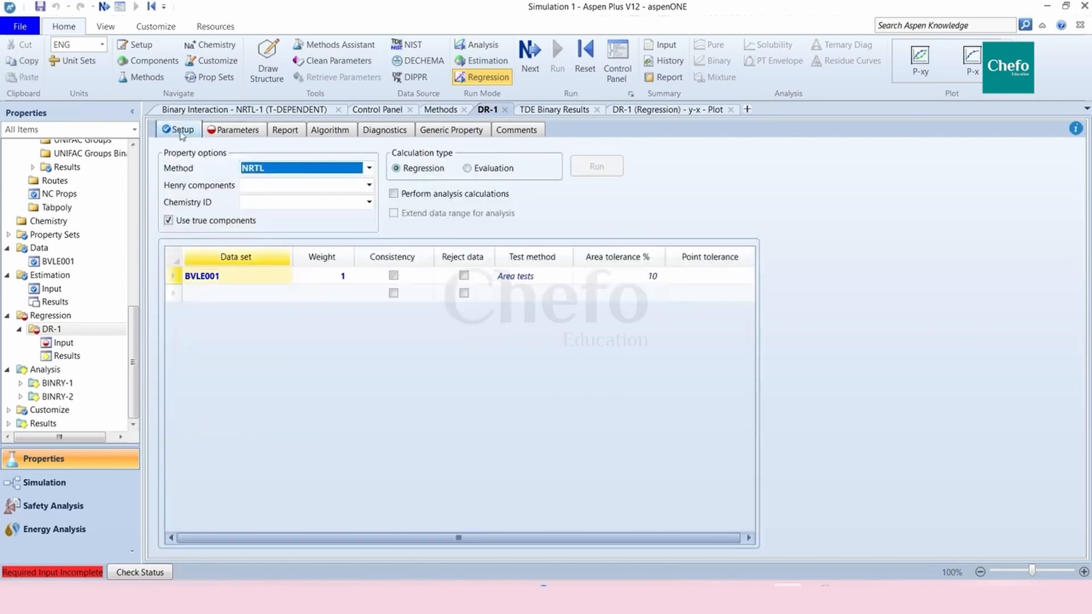
{"action": "left_click", "coordinate": [219, 131]}
{"action": "left_click", "coordinate": [349, 310]}
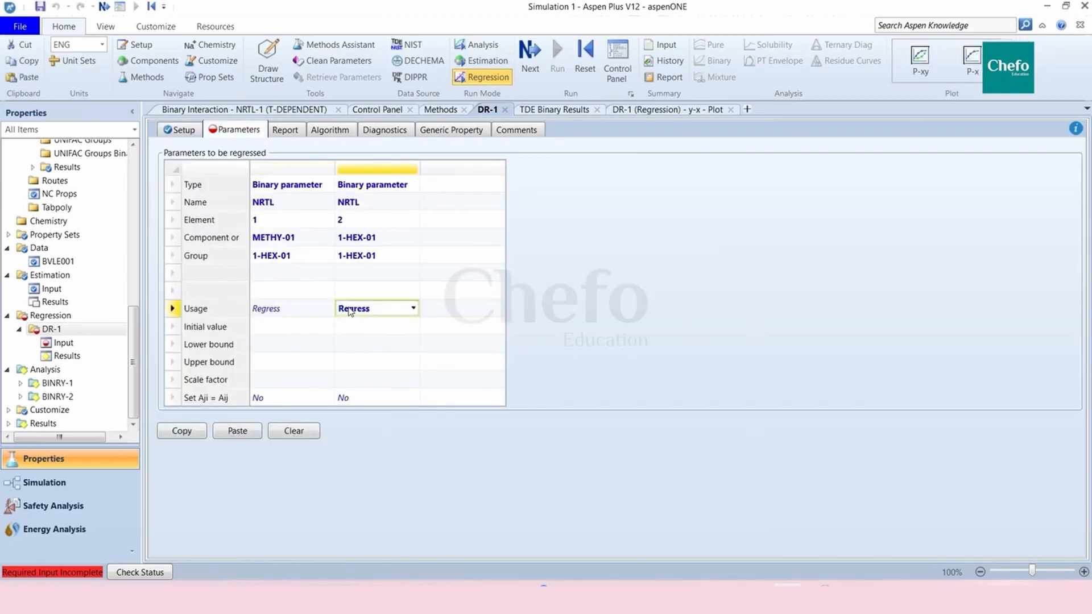
{"action": "left_click", "coordinate": [284, 435]}
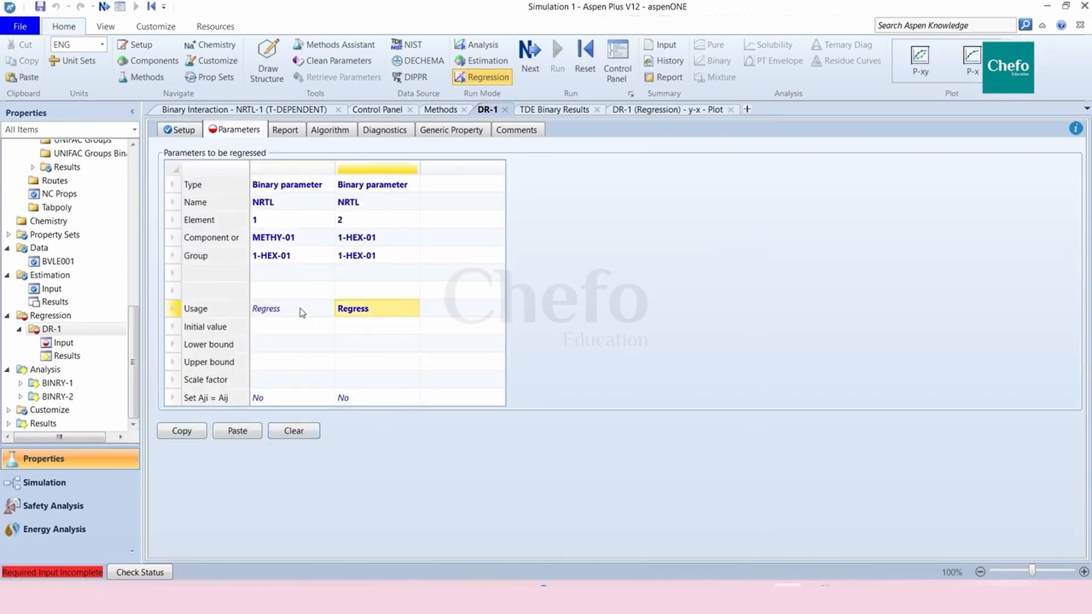
Step: Try to clear the first NRTL parameter's usage and all entries of the second NRTL parameter in DR-1
{"action": "left_click", "coordinate": [300, 310]}
{"action": "left_click", "coordinate": [291, 435]}
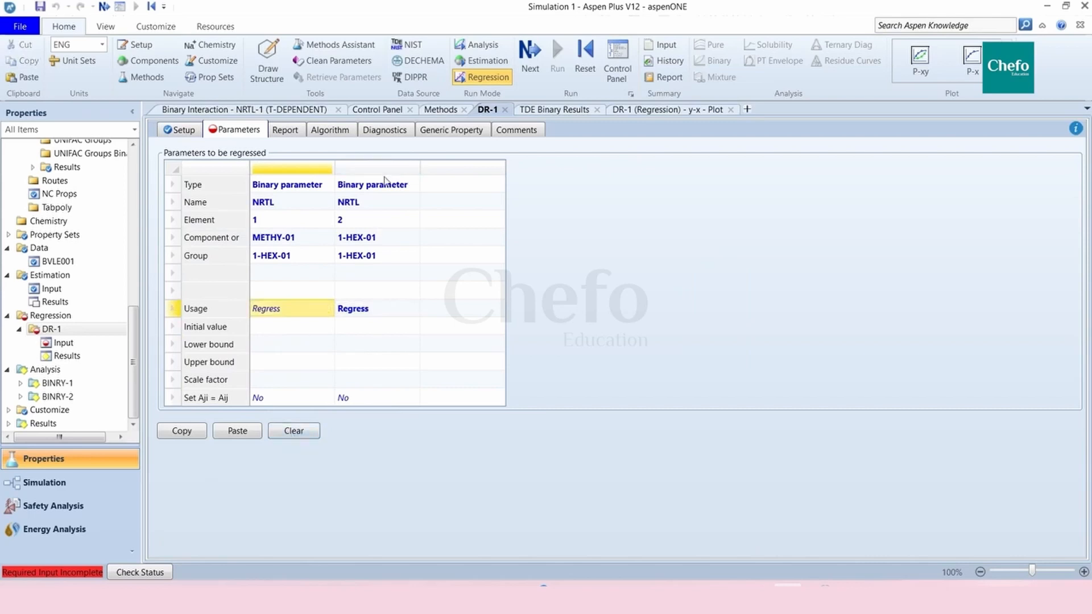
{"action": "left_click_drag", "start_coordinate": [378, 185], "coordinate": [353, 400]}
{"action": "left_click", "coordinate": [293, 436]}
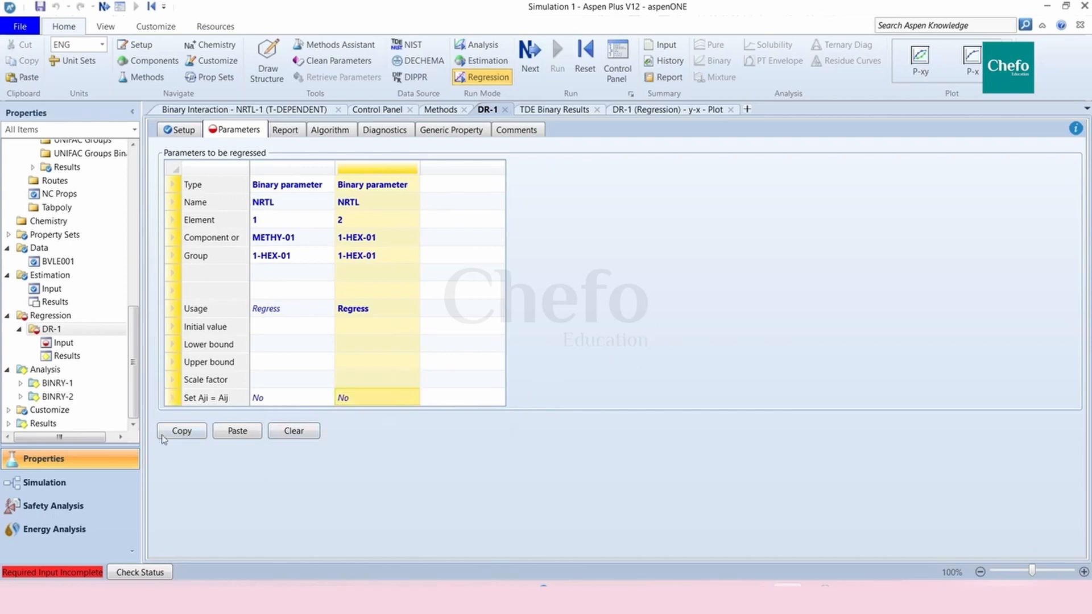
Step: Check what DR-1 input is missing and set the first component of the second NRTL parameter to METHY-01
{"action": "left_click", "coordinate": [530, 54]}
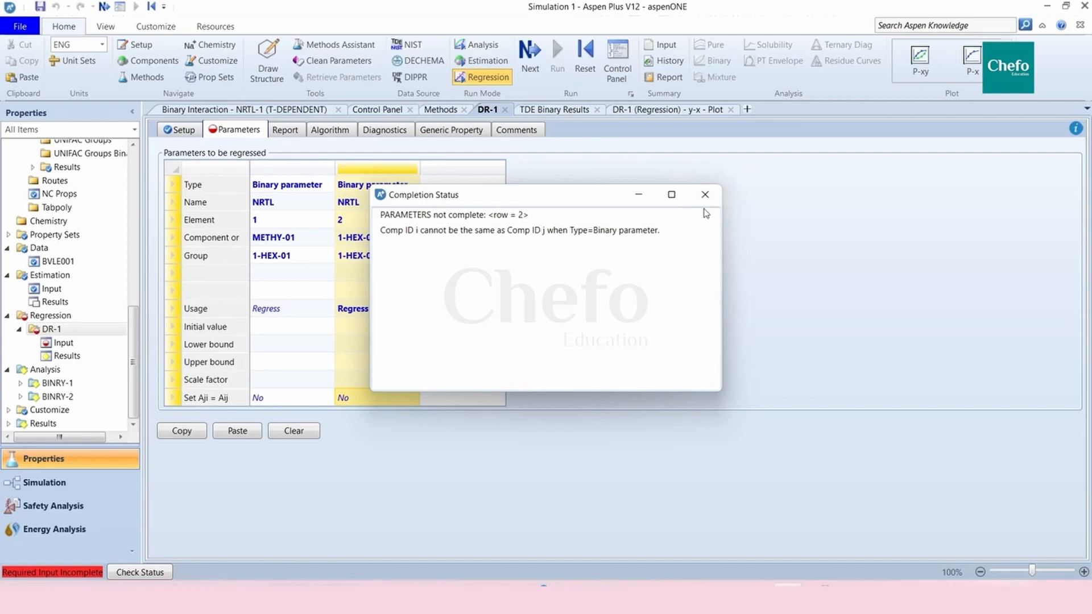
{"action": "left_click", "coordinate": [705, 195]}
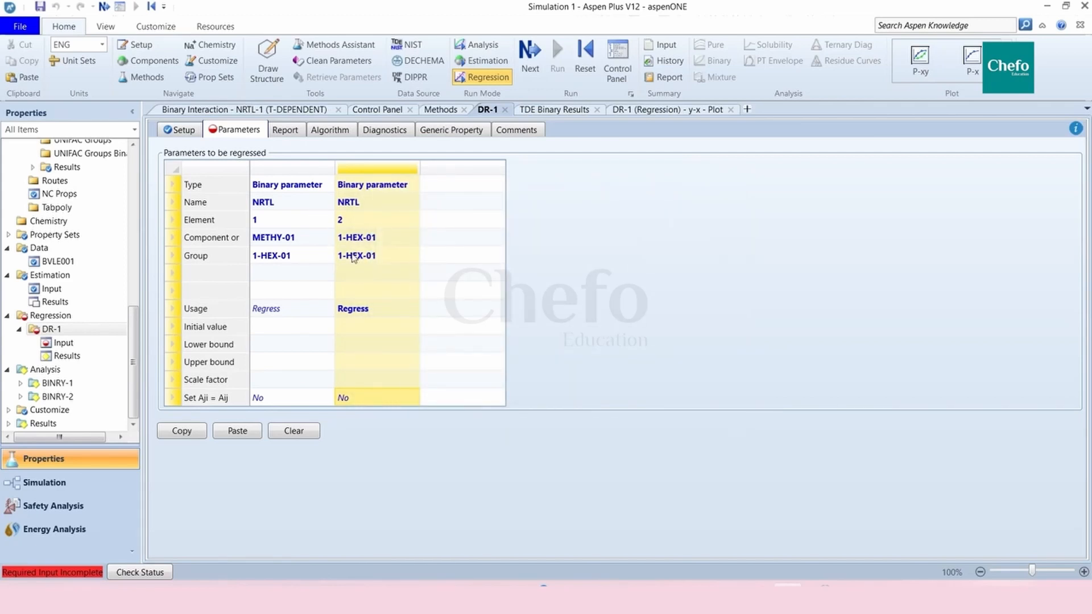
{"action": "left_click", "coordinate": [354, 259]}
{"action": "left_click", "coordinate": [367, 238]}
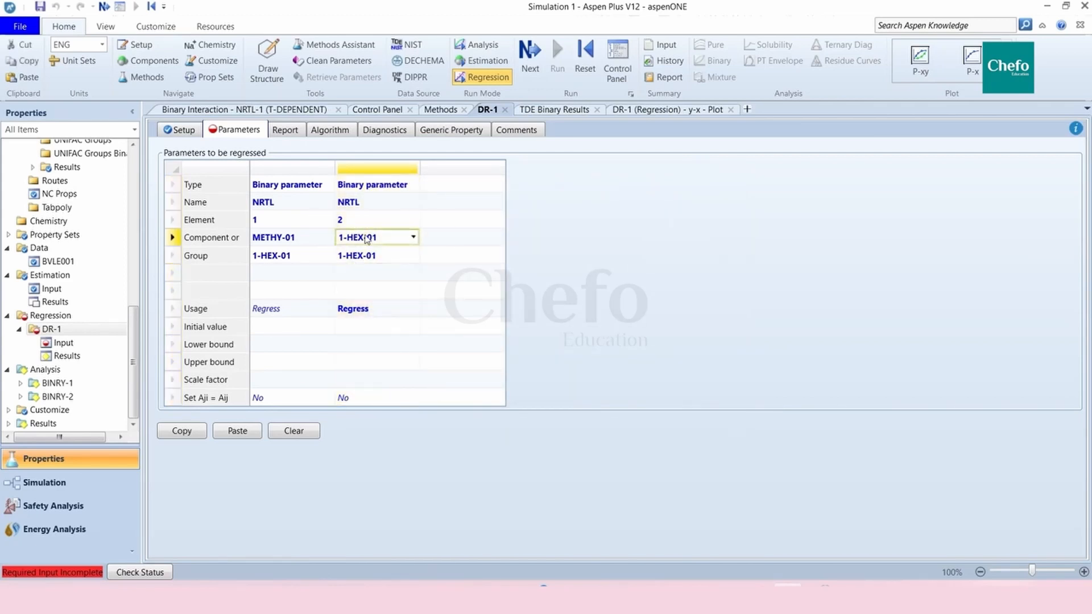
{"action": "left_click", "coordinate": [413, 237]}
{"action": "left_click", "coordinate": [359, 310]}
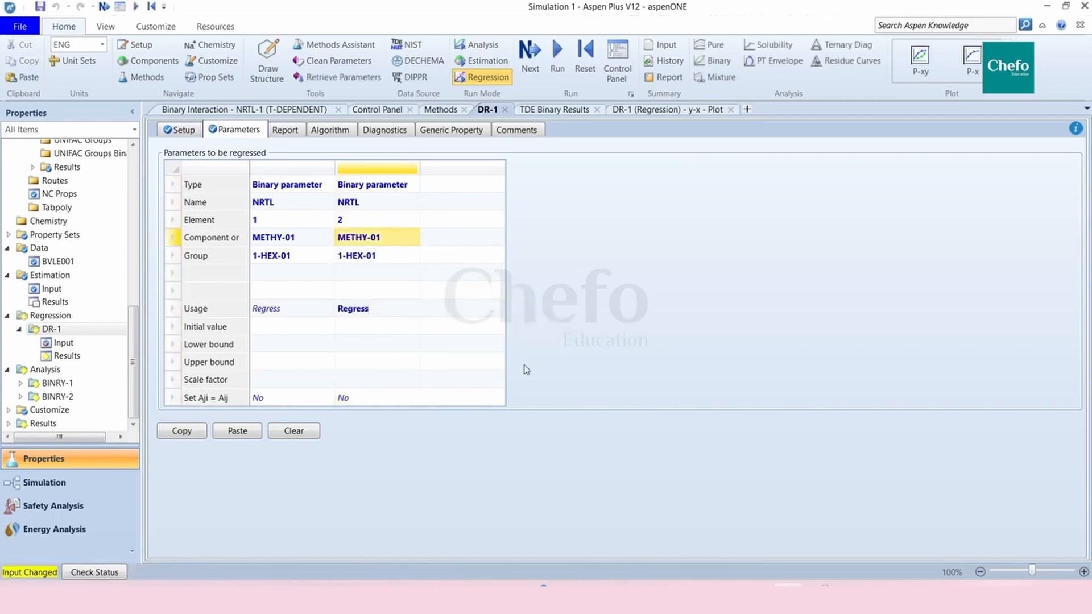
Step: Run the data regression for case DR-1
{"action": "left_click", "coordinate": [530, 56]}
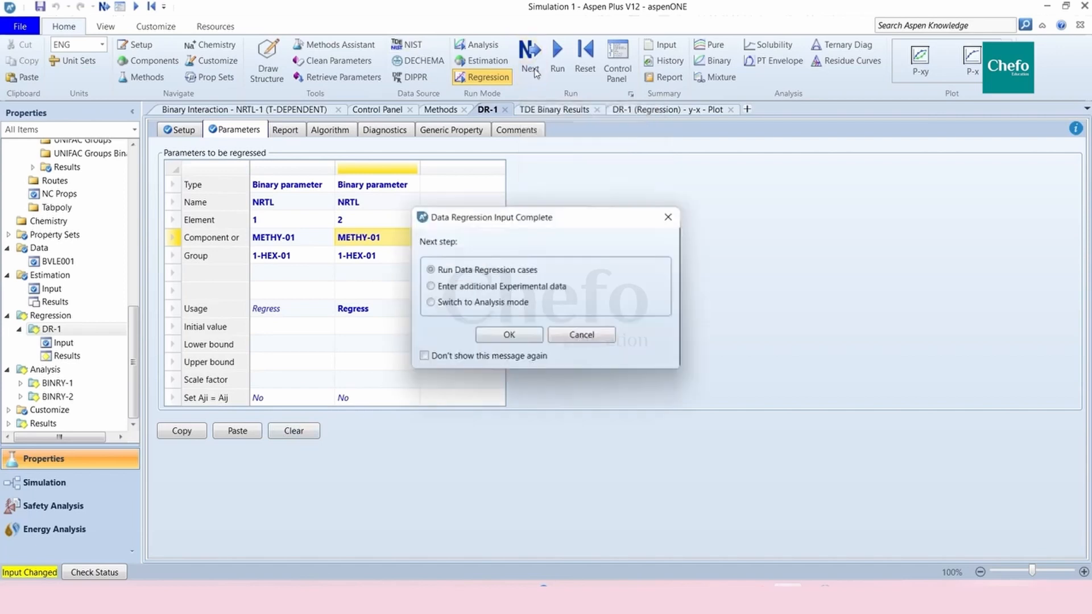
{"action": "left_click", "coordinate": [507, 336]}
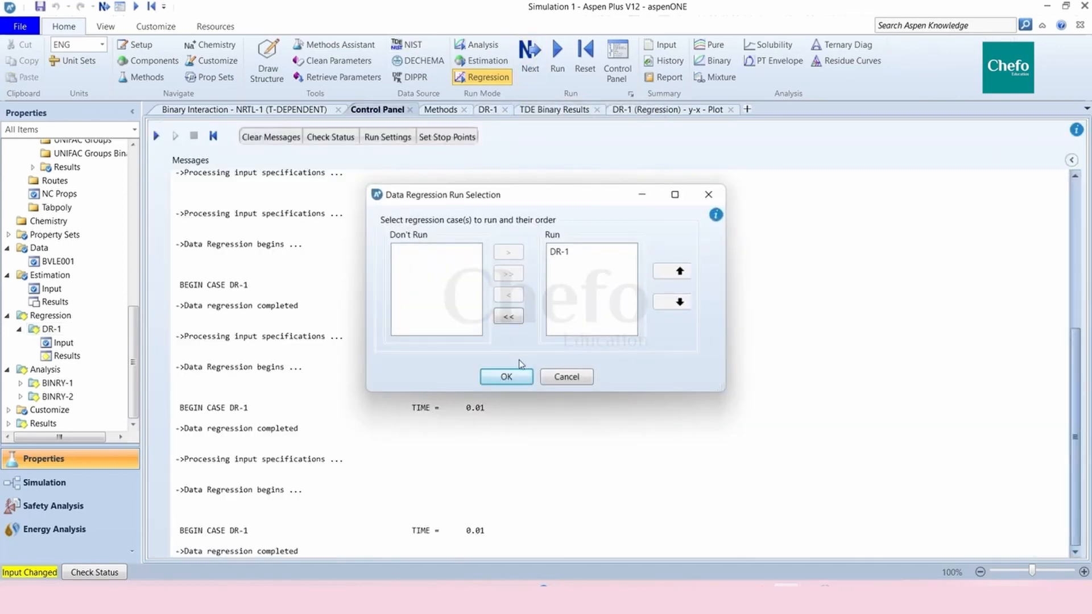
{"action": "left_click", "coordinate": [505, 377]}
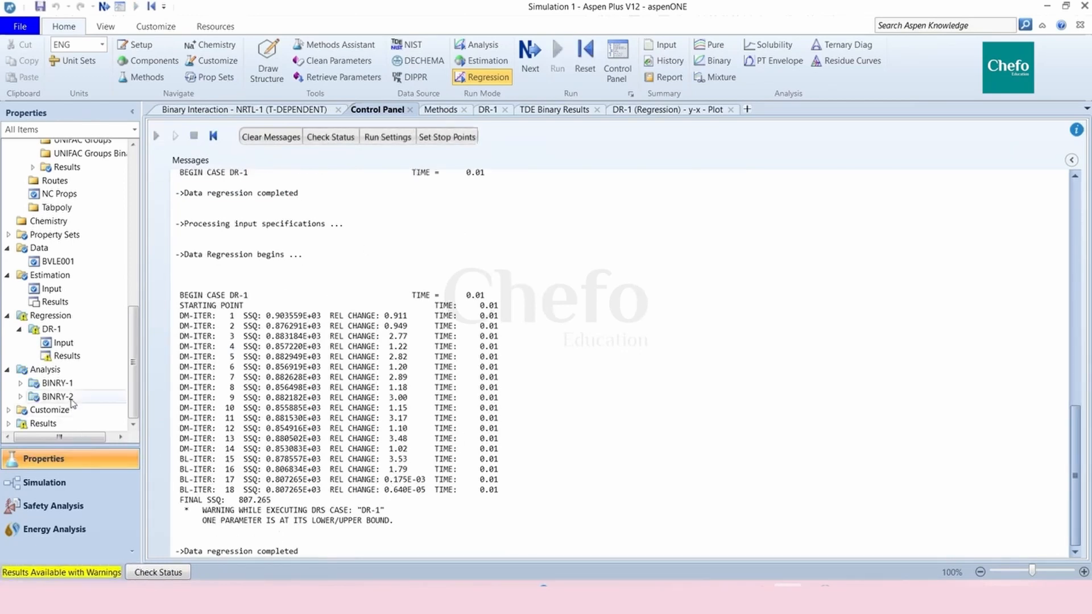
Step: Examine the DR-1 regressed parameters, the parameter correlation matrix and the sum of squares summary
{"action": "double_click", "coordinate": [68, 357]}
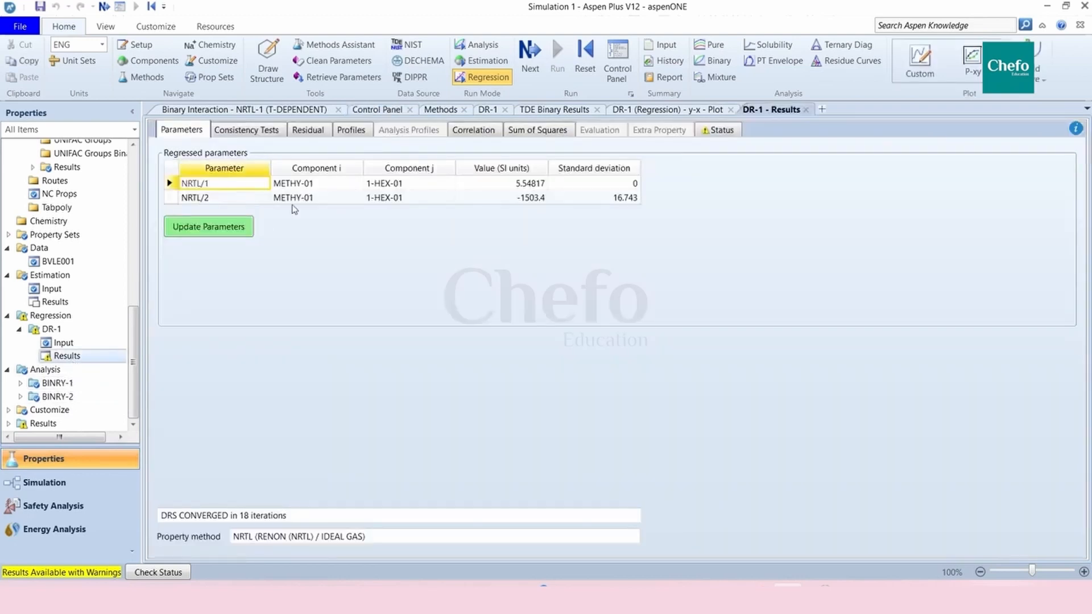
{"action": "left_click", "coordinate": [485, 134]}
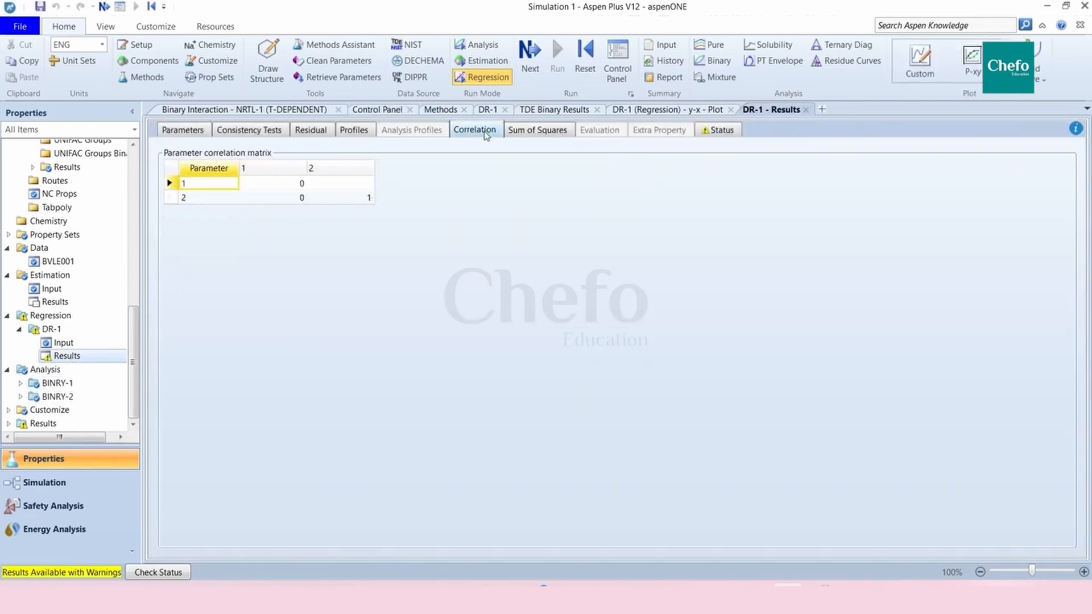
{"action": "left_click", "coordinate": [520, 134]}
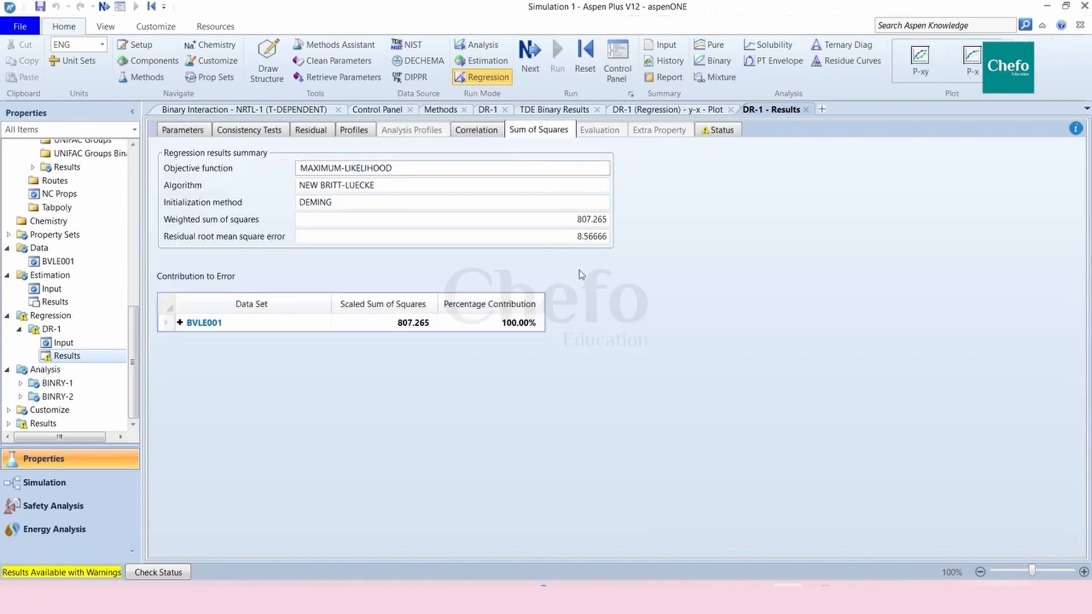
Step: Create a y-x plot of the DR-1 regression results for data set BVLE001 on a mole fraction basis
{"action": "scroll", "coordinate": [944, 63], "scroll_direction": "down", "scroll_amount": 2}
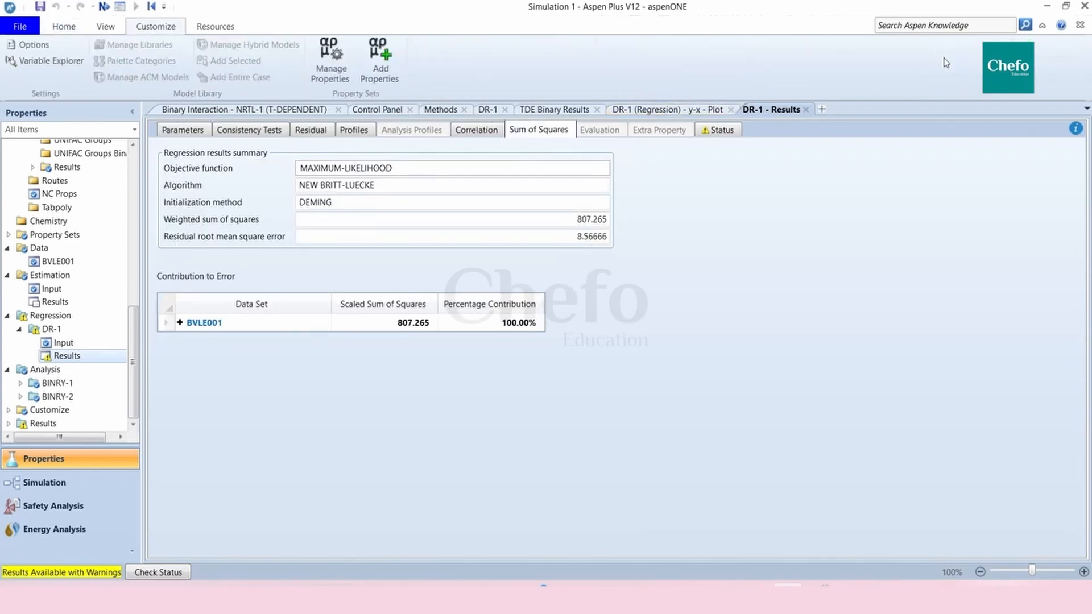
{"action": "scroll", "coordinate": [946, 62], "scroll_direction": "up", "scroll_amount": 2}
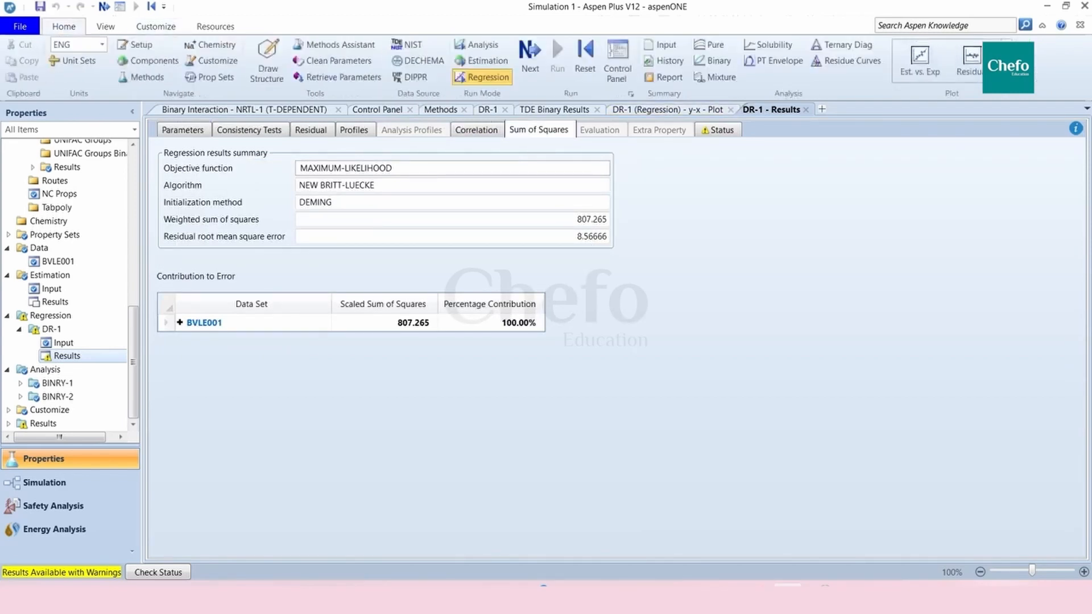
{"action": "scroll", "coordinate": [944, 60], "scroll_direction": "down", "scroll_amount": 1}
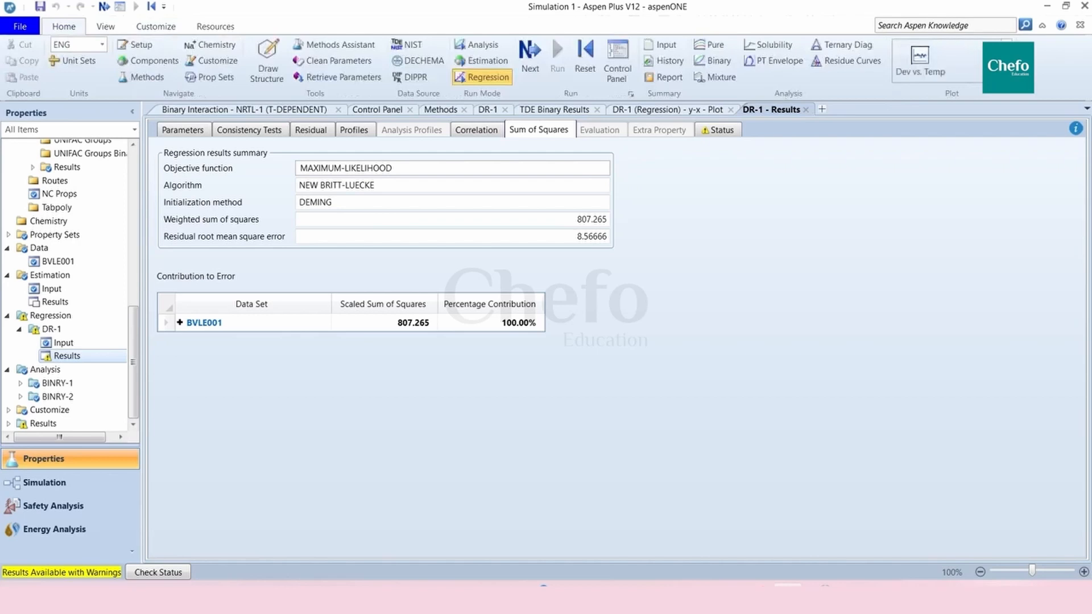
{"action": "scroll", "coordinate": [924, 63], "scroll_direction": "up", "scroll_amount": 1}
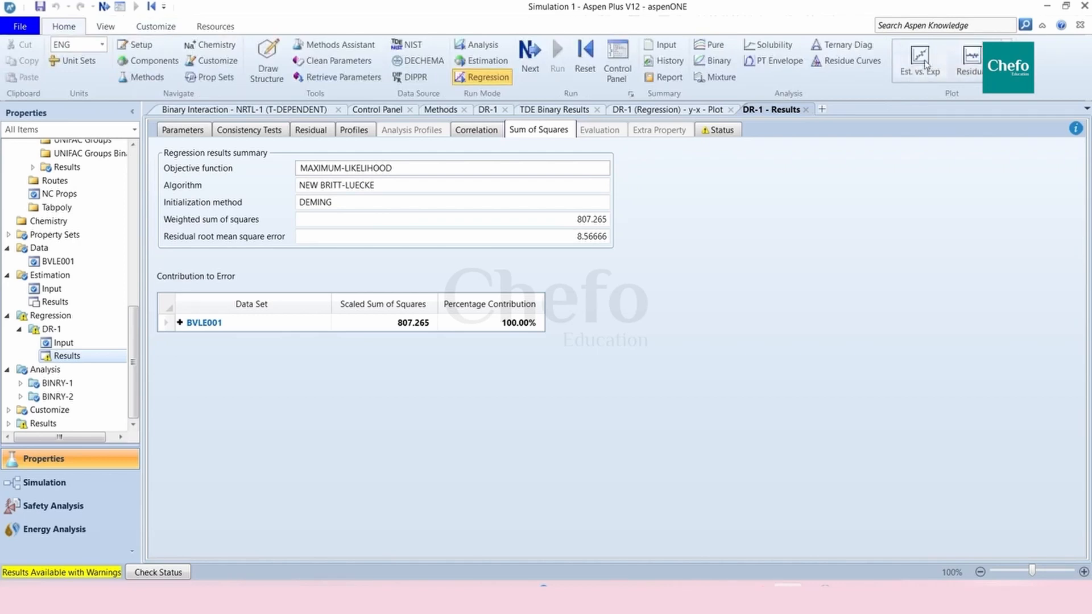
{"action": "scroll", "coordinate": [944, 59], "scroll_direction": "up", "scroll_amount": 1}
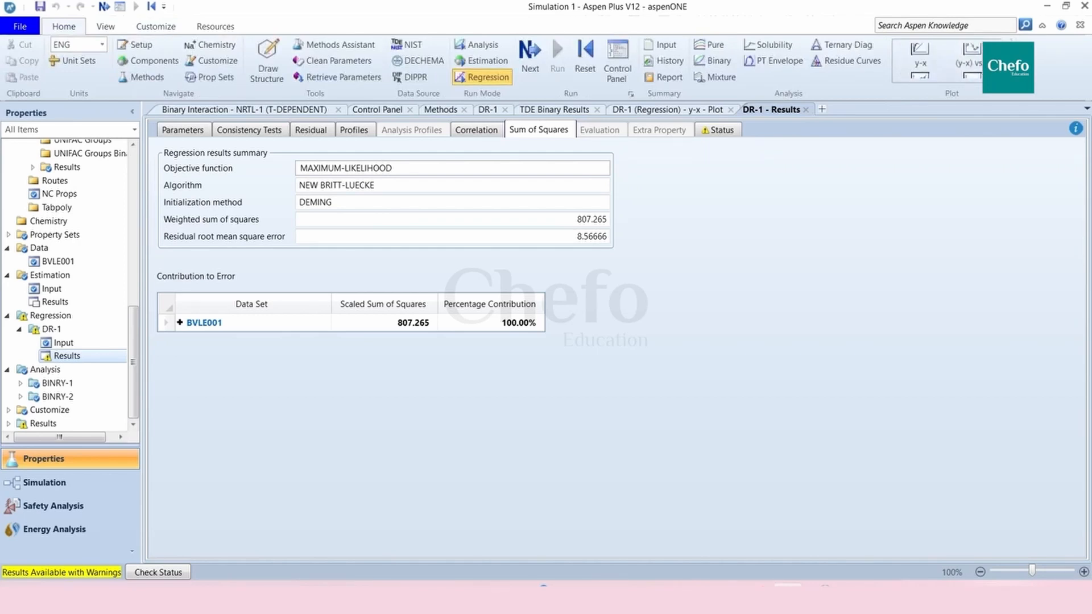
{"action": "left_click", "coordinate": [922, 64]}
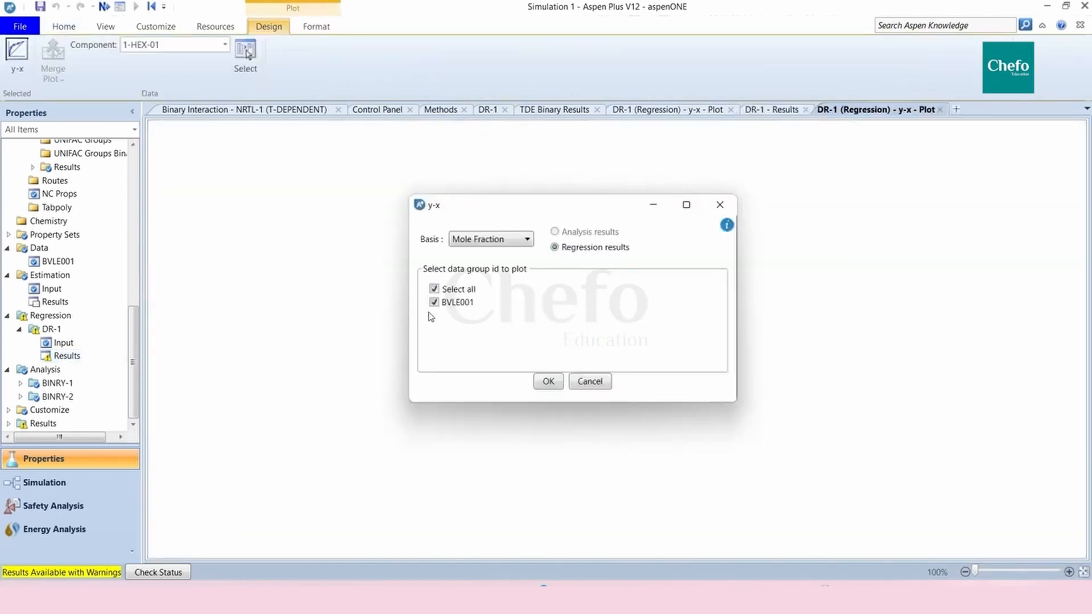
{"action": "left_click", "coordinate": [549, 380]}
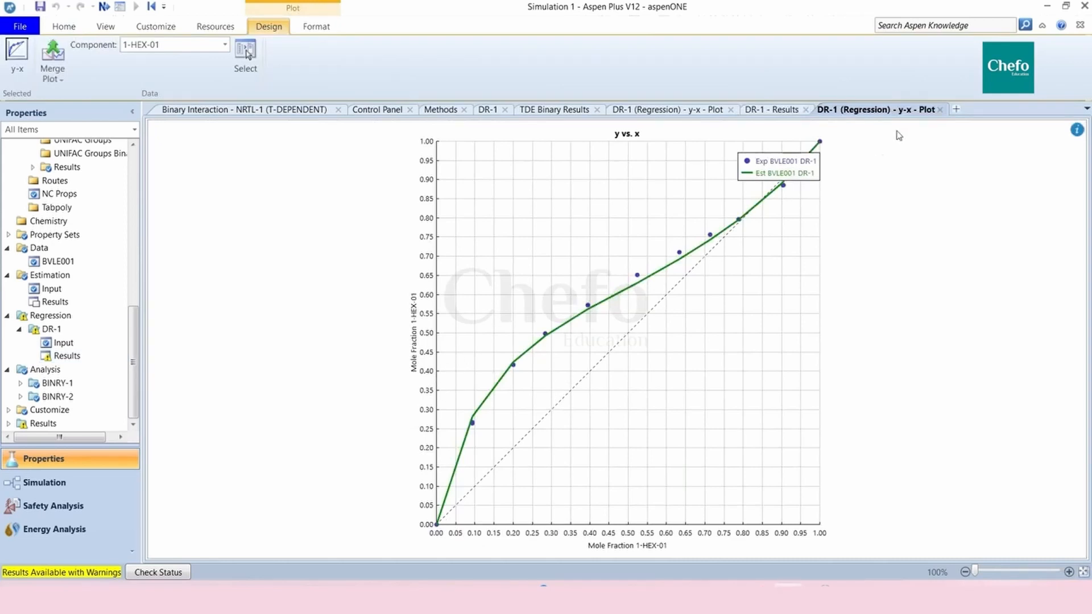
Step: Compare the new DR-1 y-x plot with the earlier one and review the Binary VLE 001 data, regression parameters and sum of squares
{"action": "left_click", "coordinate": [692, 113]}
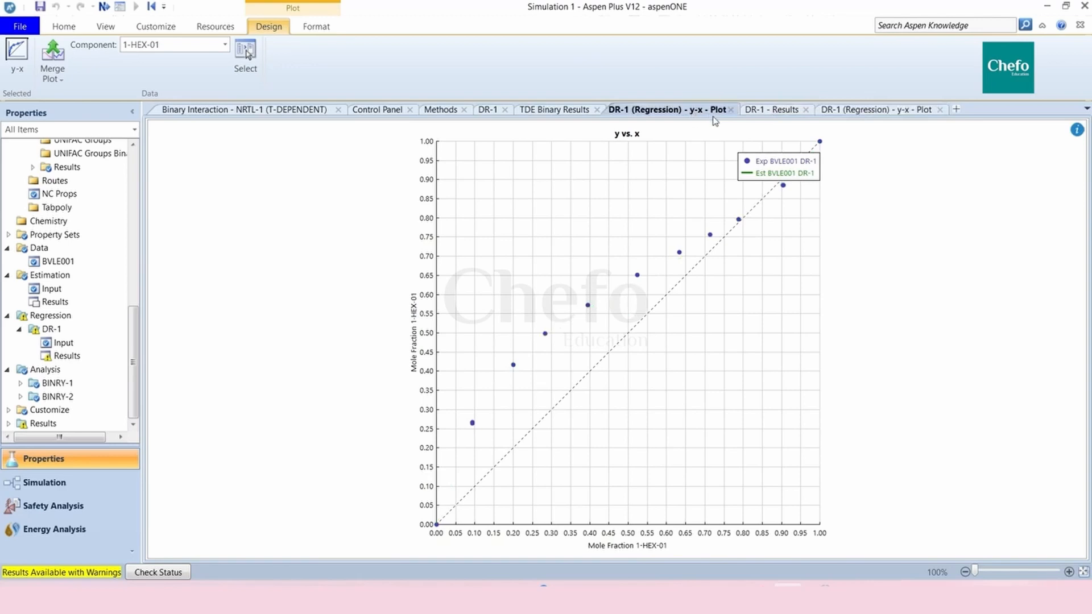
{"action": "left_click", "coordinate": [847, 113]}
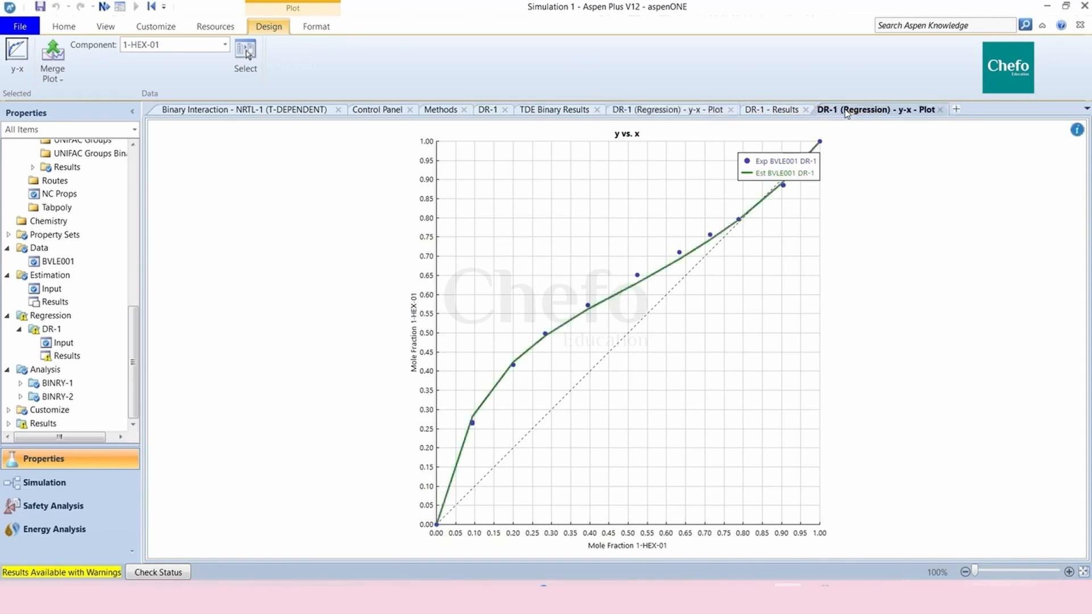
{"action": "left_click", "coordinate": [672, 109]}
{"action": "left_click", "coordinate": [561, 112]}
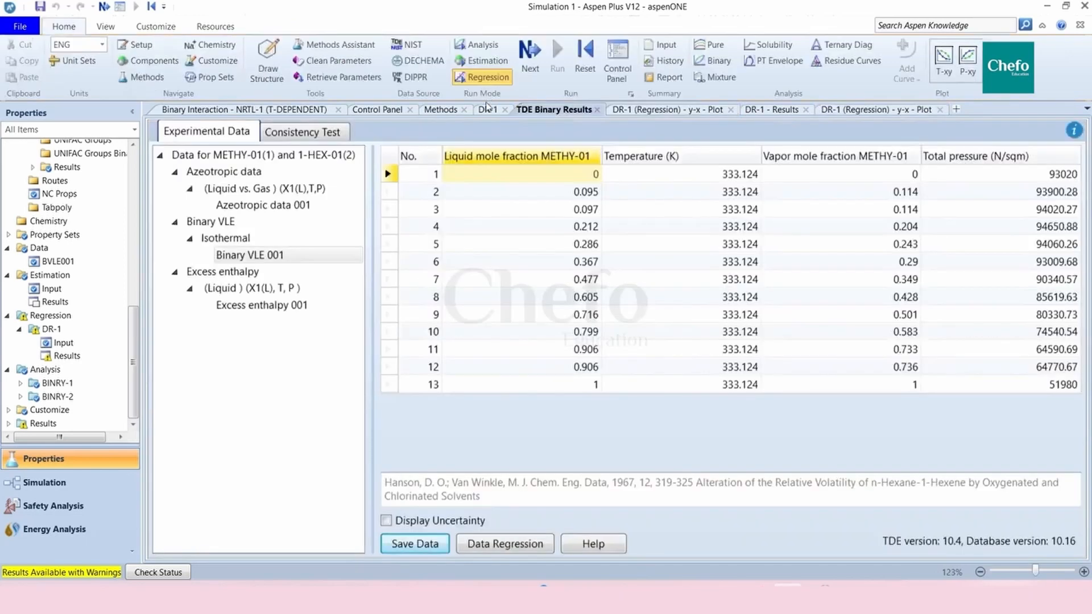
{"action": "left_click", "coordinate": [485, 111]}
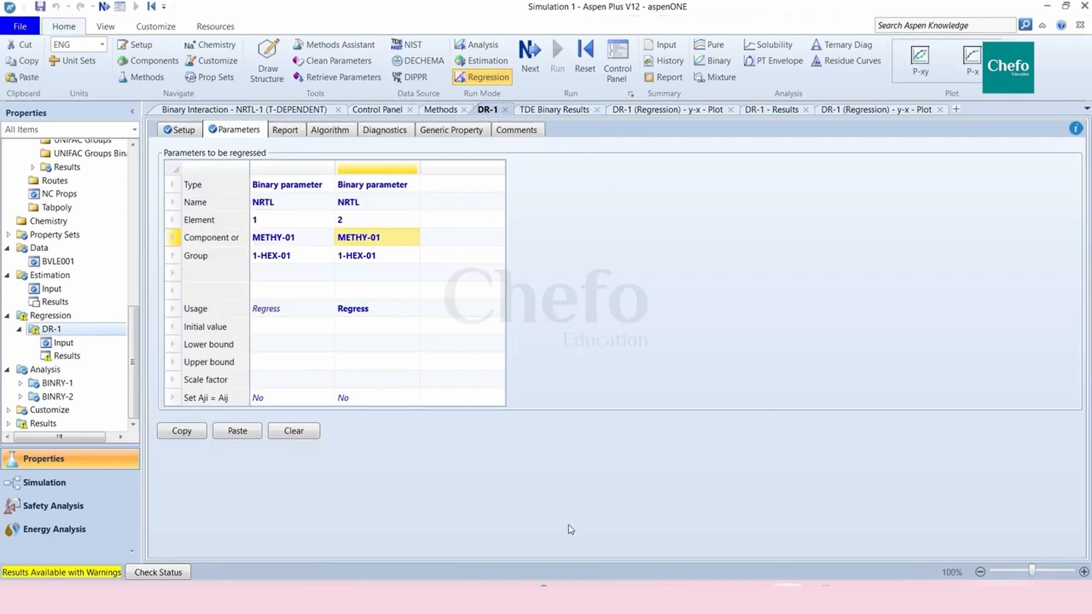
{"action": "left_click", "coordinate": [356, 488]}
{"action": "left_click", "coordinate": [571, 110]}
{"action": "left_click", "coordinate": [667, 109]}
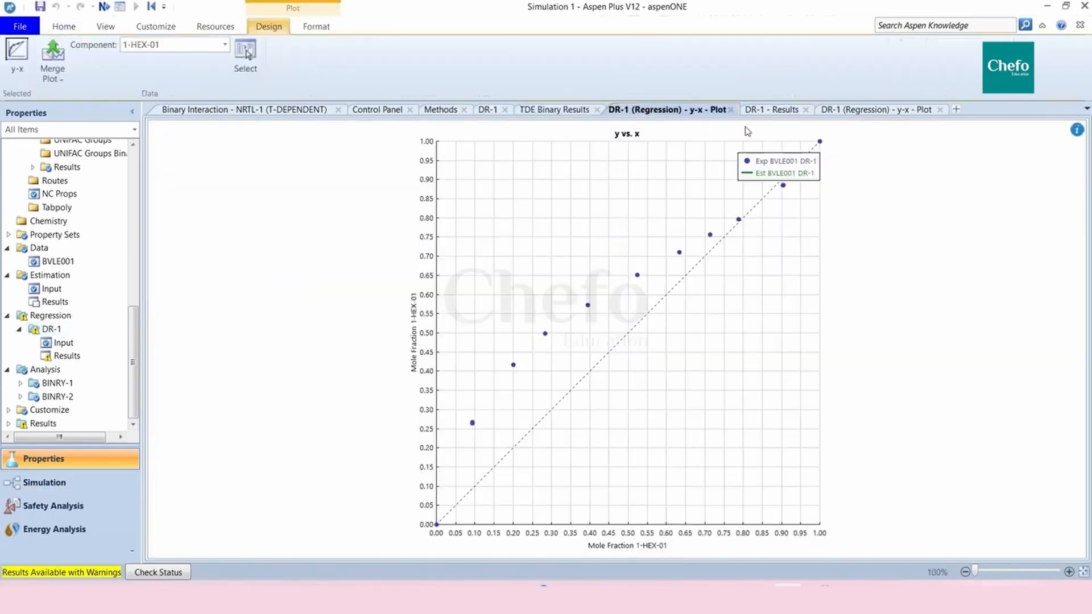
{"action": "left_click", "coordinate": [792, 112]}
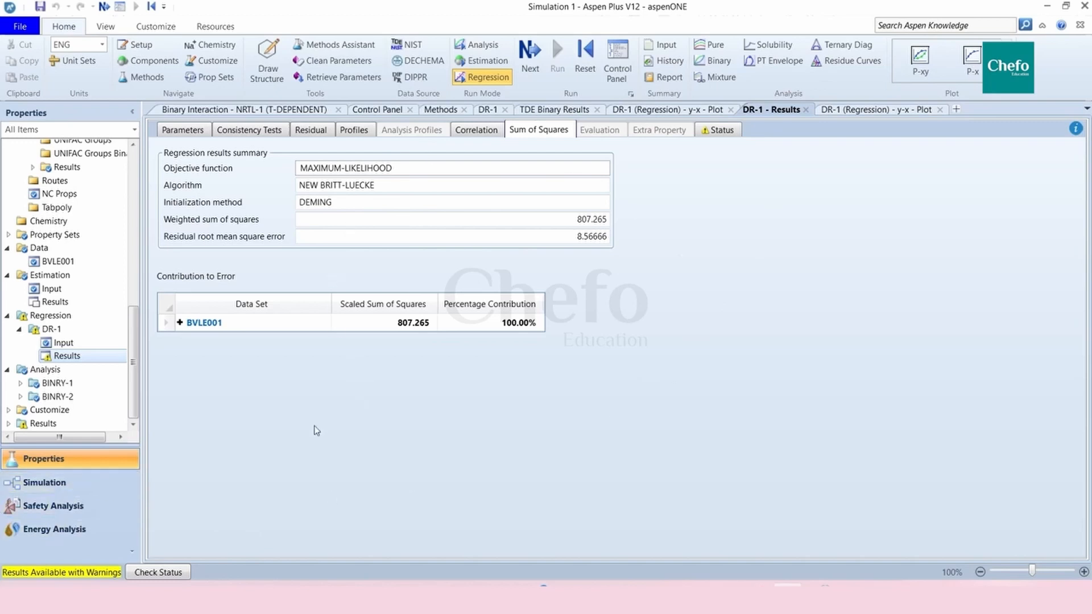
{"action": "scroll", "coordinate": [44, 300], "scroll_direction": "up", "scroll_amount": 5}
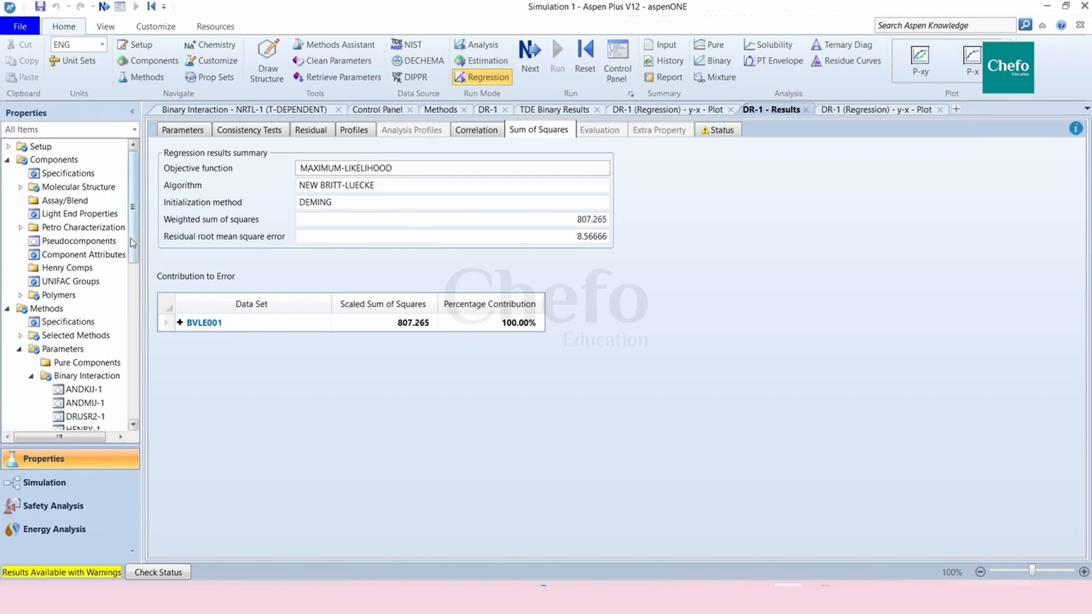
{"action": "scroll", "coordinate": [135, 245], "scroll_direction": "down", "scroll_amount": 1}
{"action": "scroll", "coordinate": [135, 246], "scroll_direction": "up", "scroll_amount": 1}
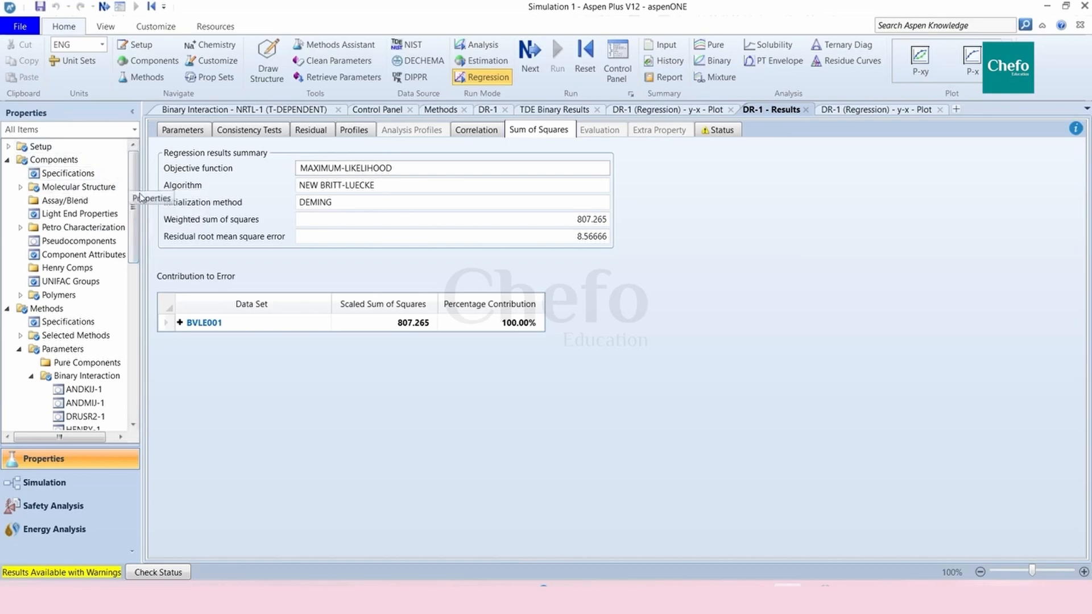
{"action": "left_click_drag", "start_coordinate": [134, 244], "coordinate": [129, 388]}
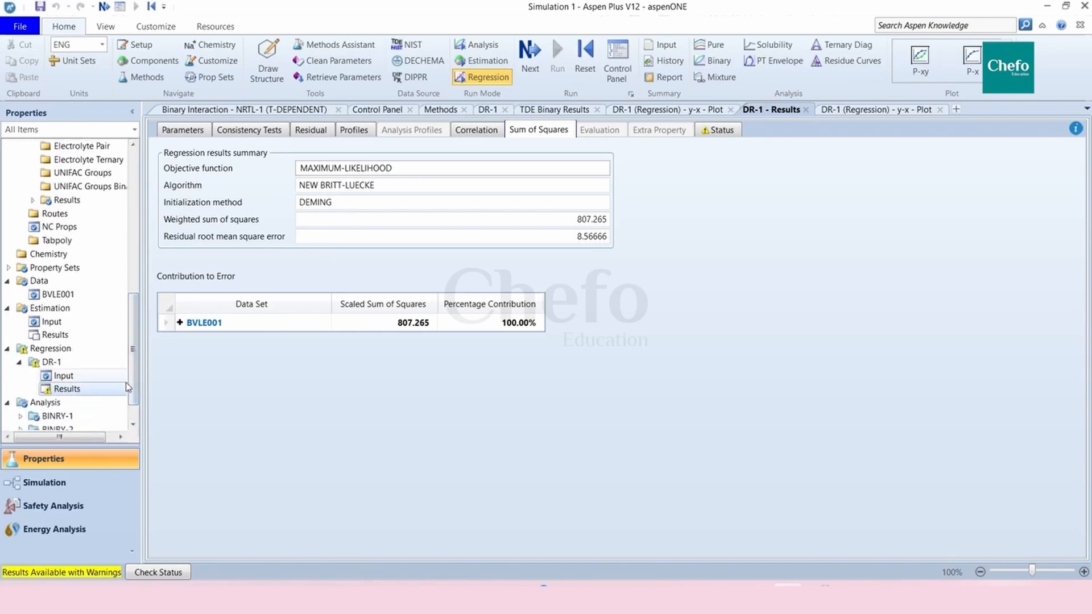